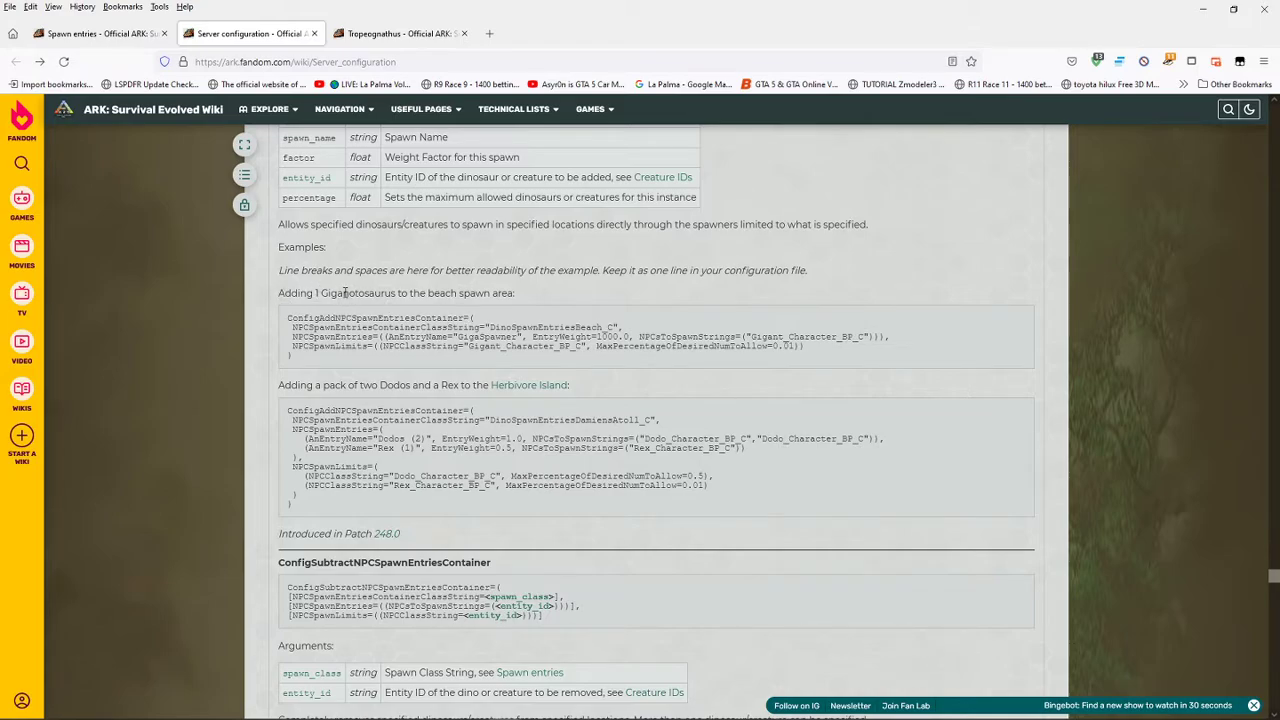
- Copy the complete code example for adding 1 Giganotosaurus to the beach spawn area
drag(404, 327, 608, 329)
click(489, 337)
click(622, 343)
drag(289, 318, 363, 362)
right_click(392, 336)
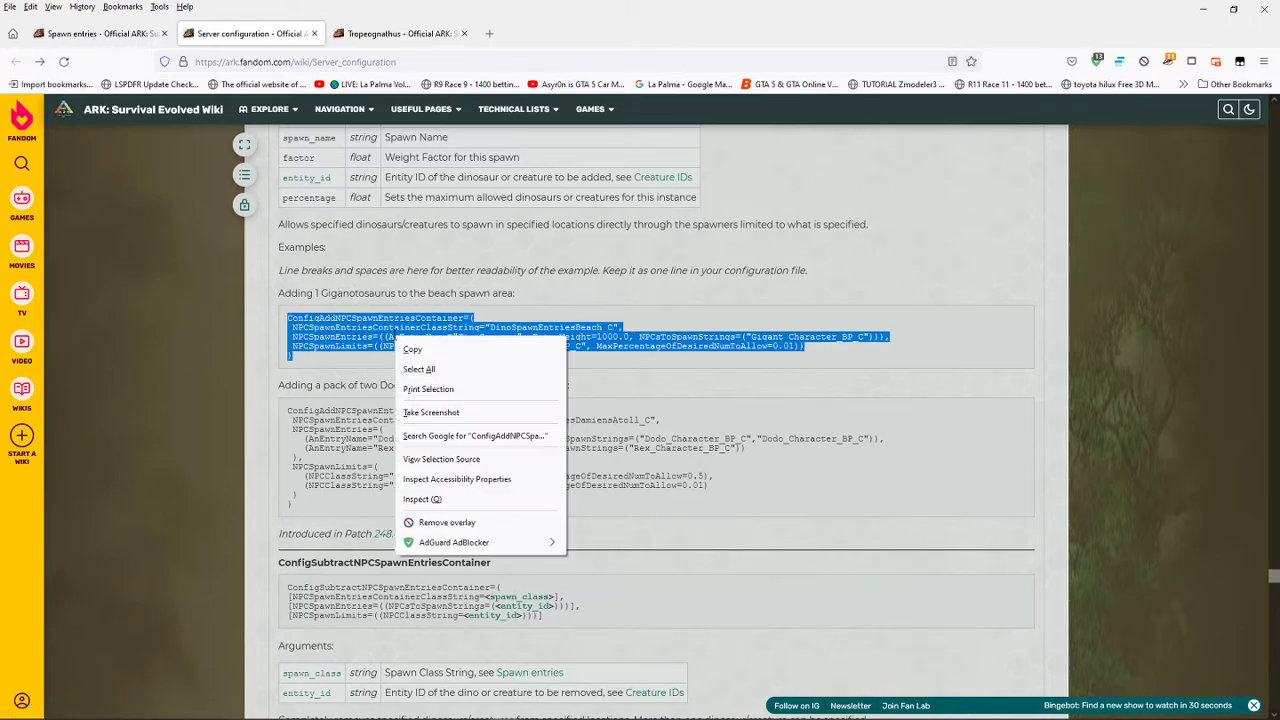
click(411, 346)
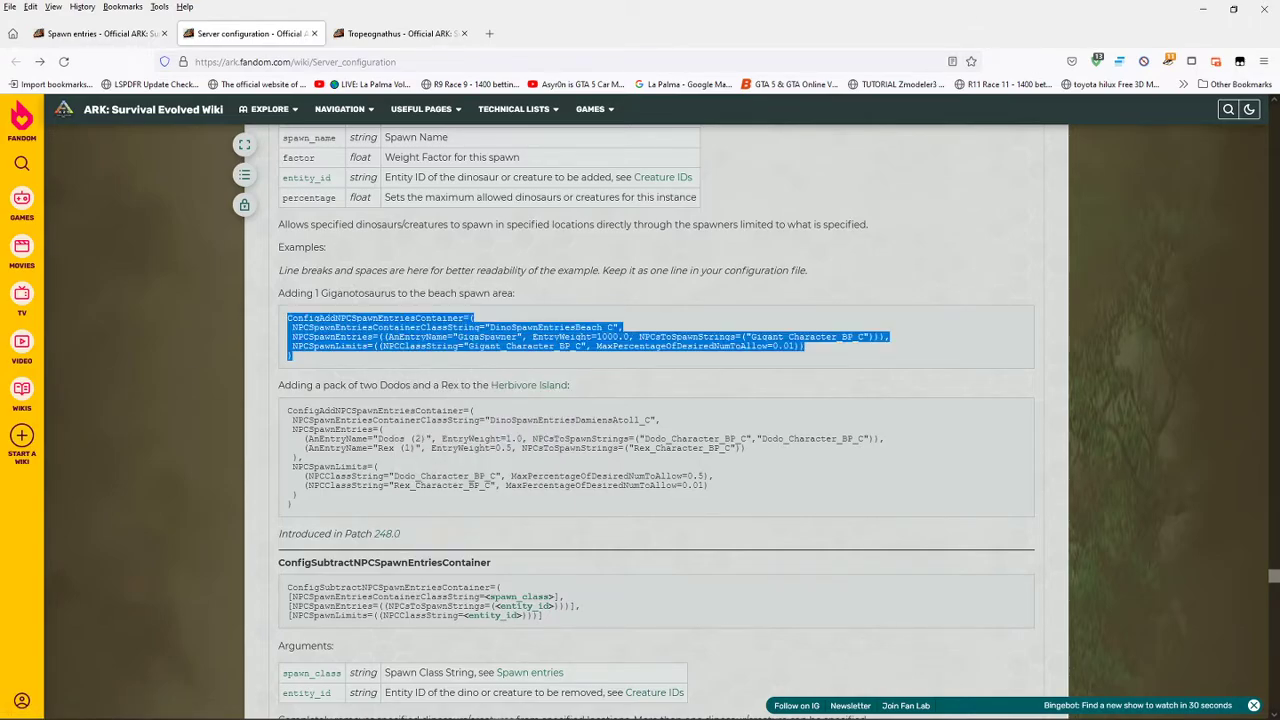
- Switch to Notepad++ and paste the copied spawn configuration into the empty document
key(alt+Tab)
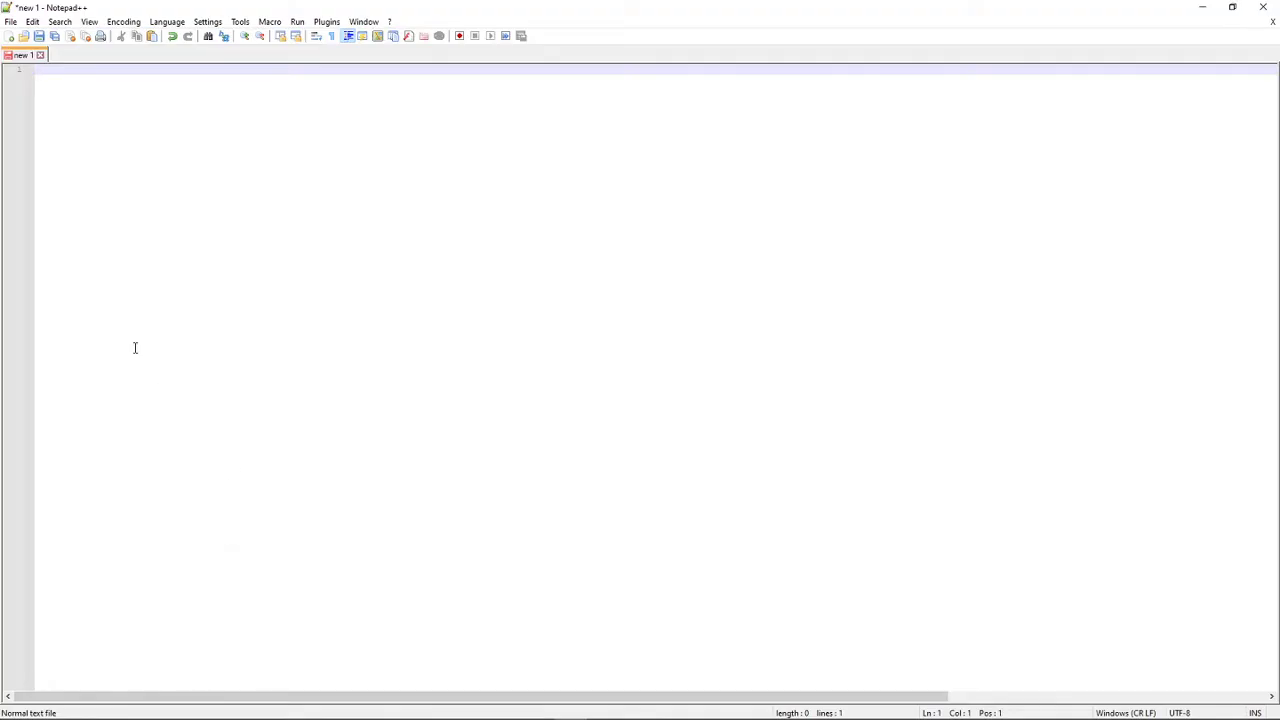
right_click(161, 317)
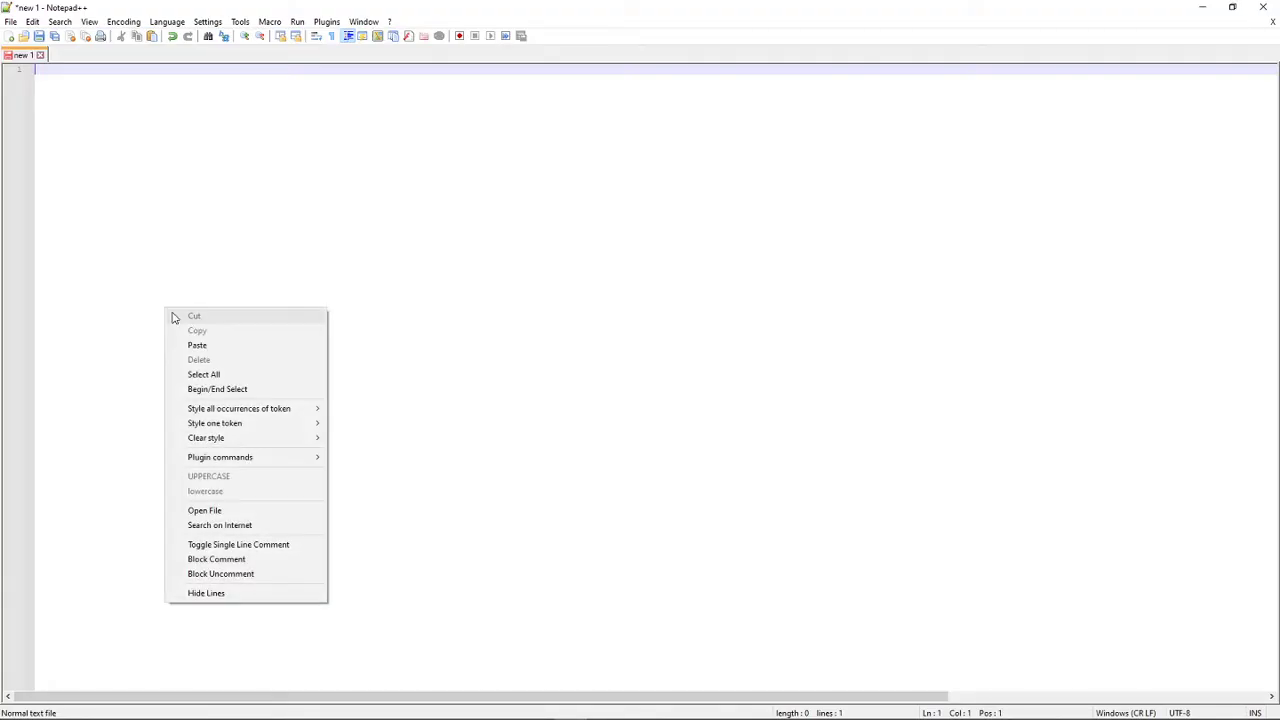
click(219, 345)
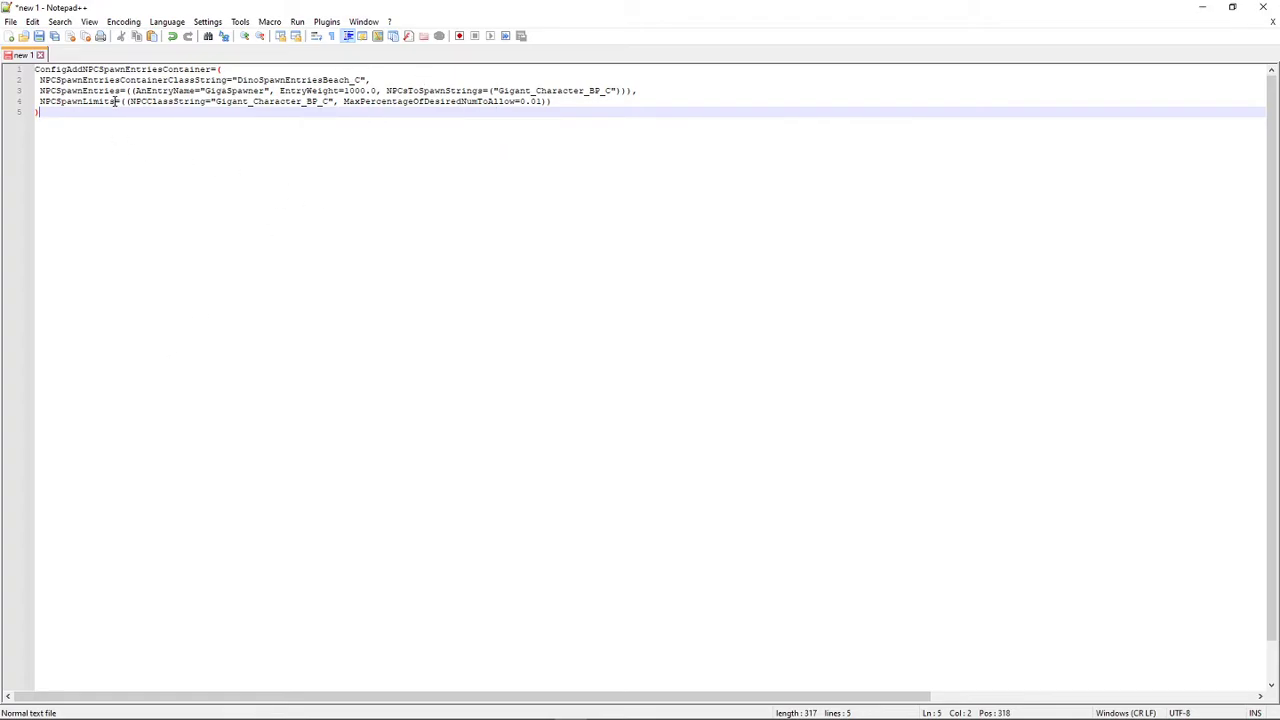
- Set up a replacement of single spaces with nothing and find the first space from the start of the text
click(36, 69)
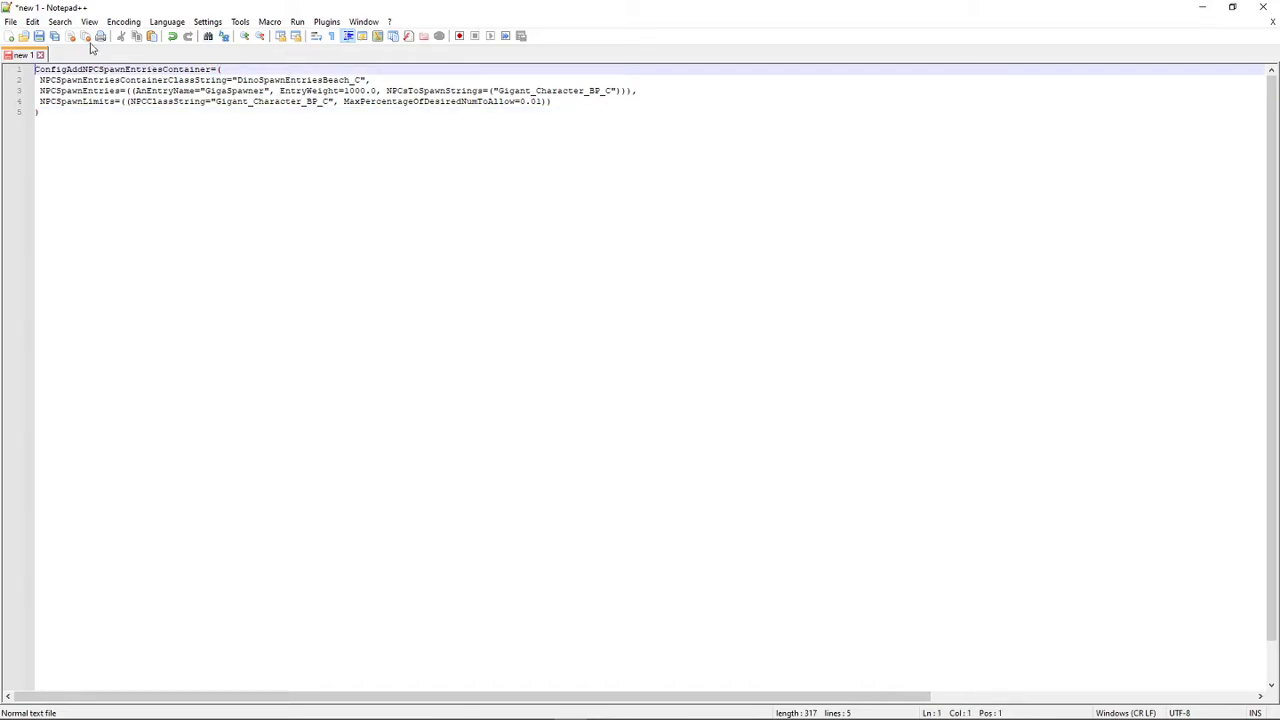
click(59, 21)
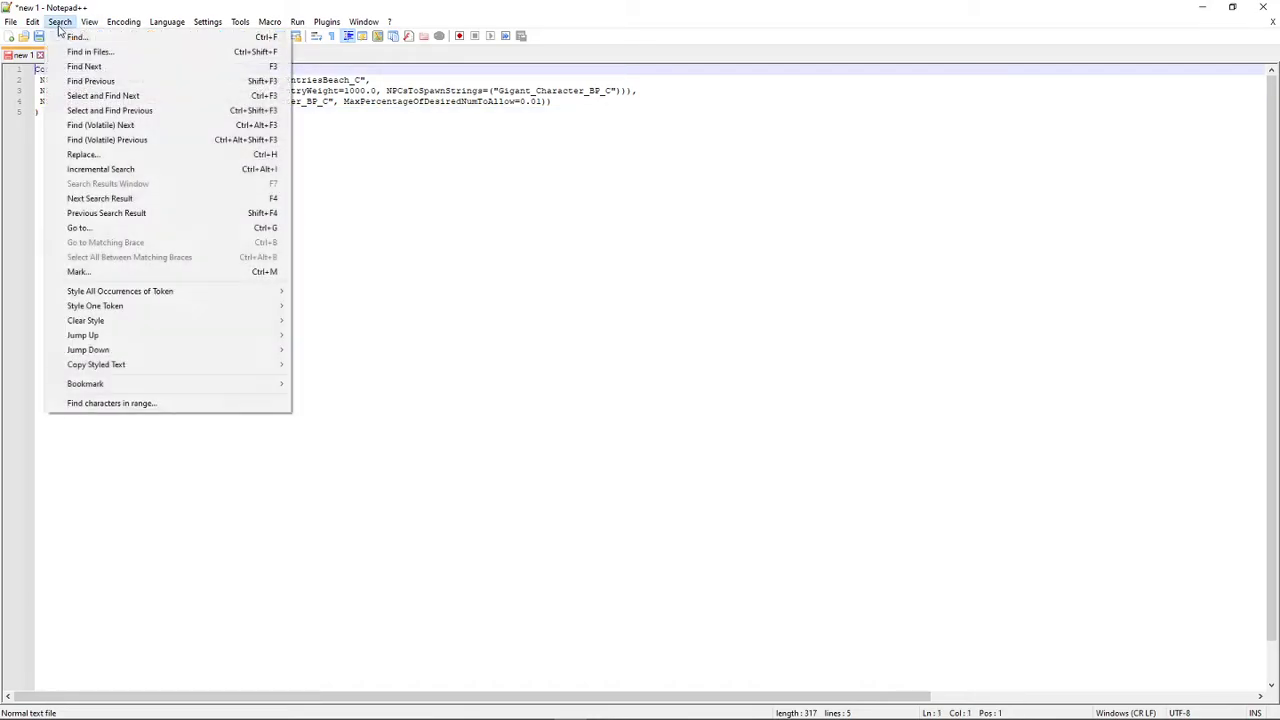
click(120, 157)
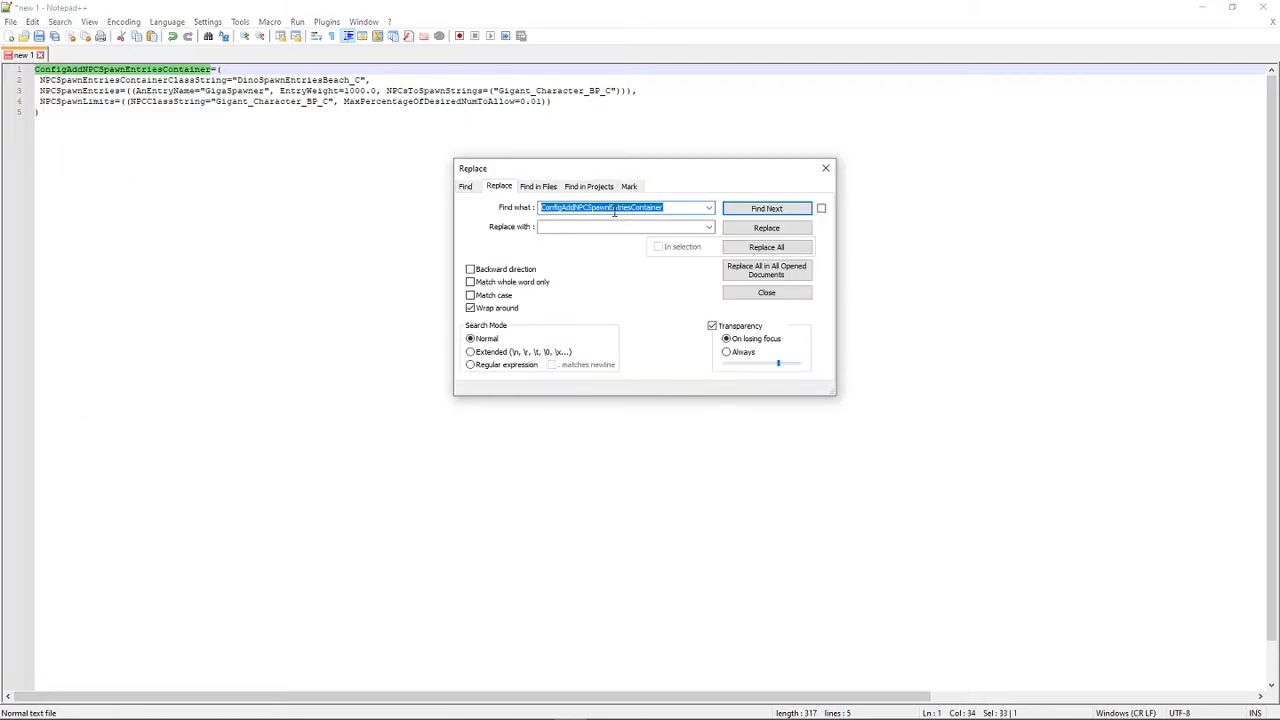
key(BackSpace)
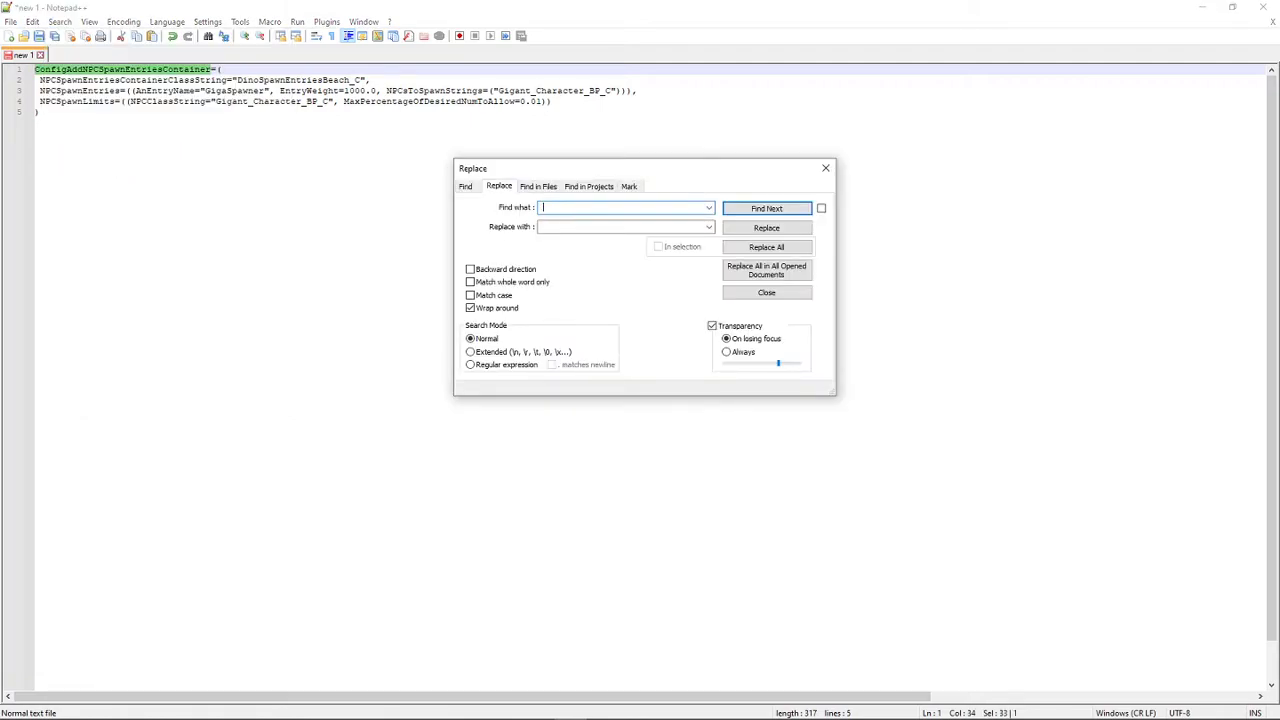
key(Tab)
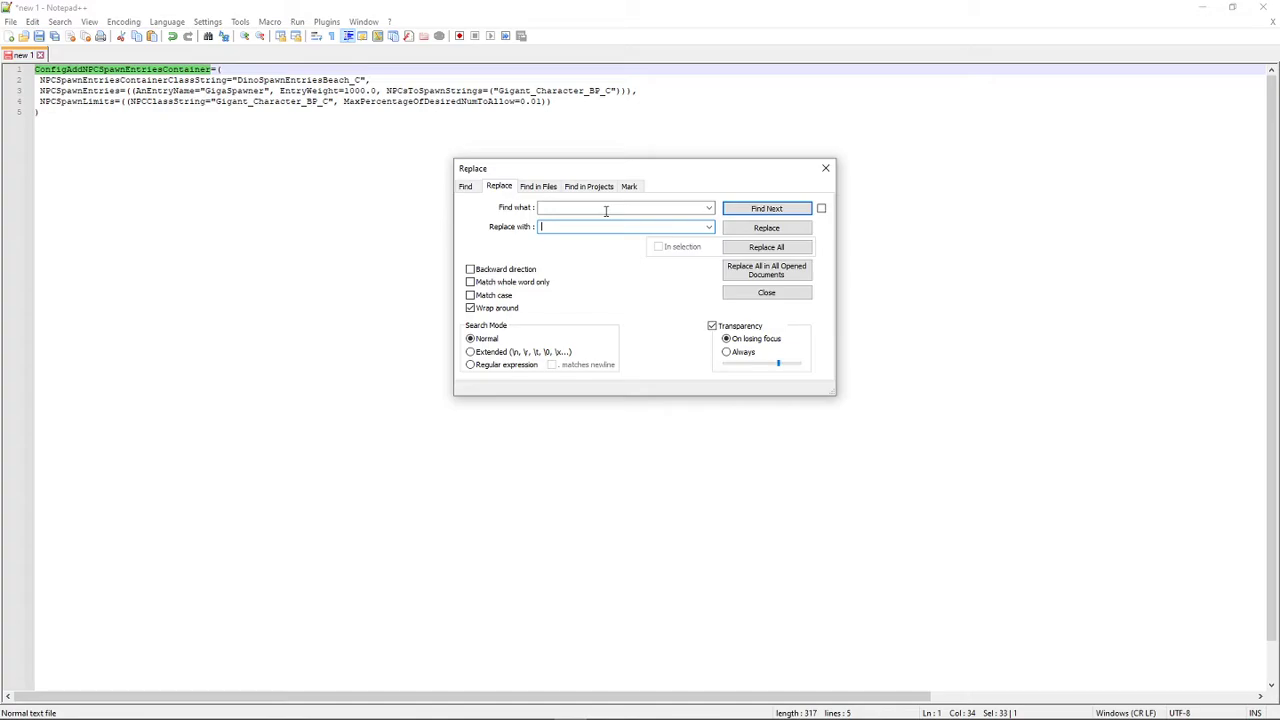
click(769, 212)
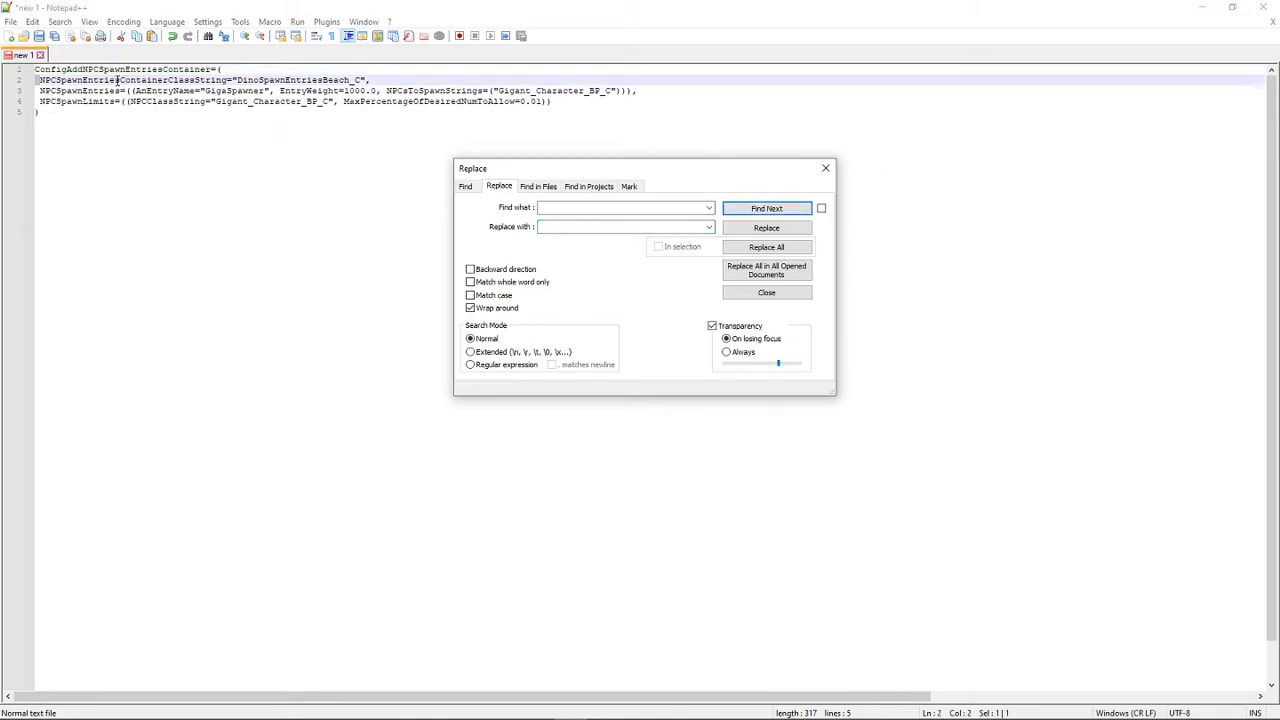
click(36, 70)
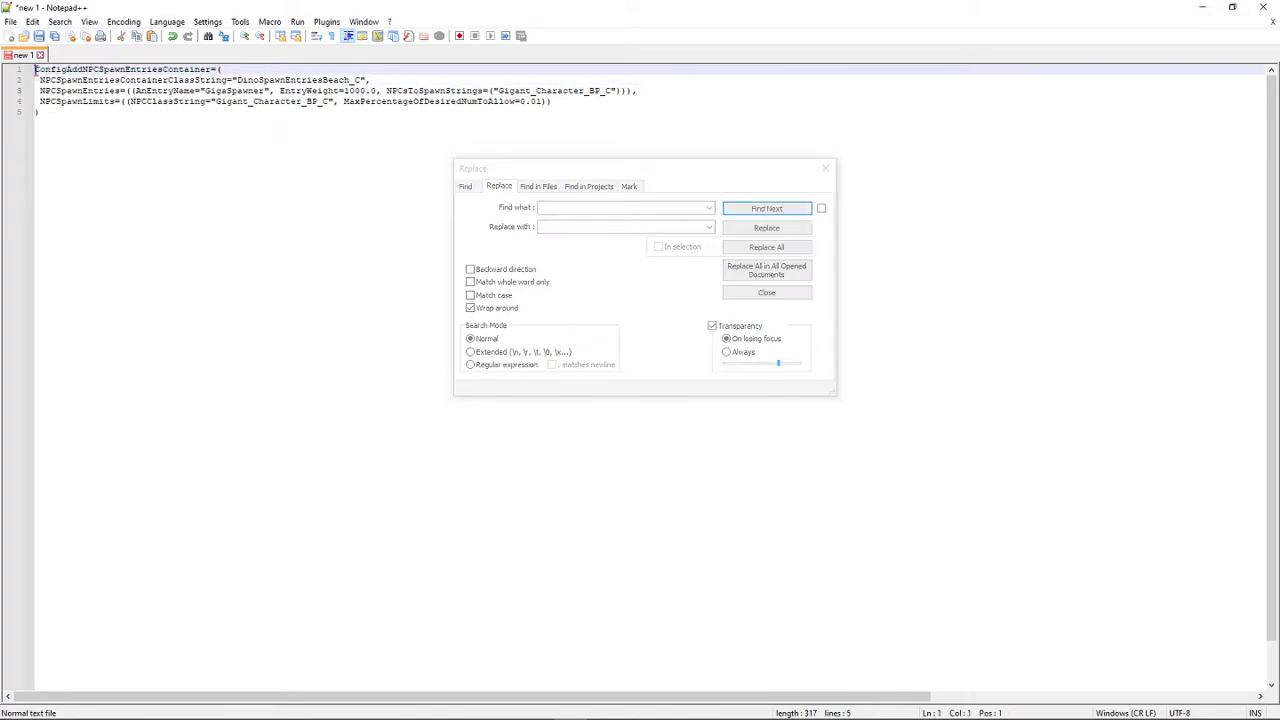
click(795, 210)
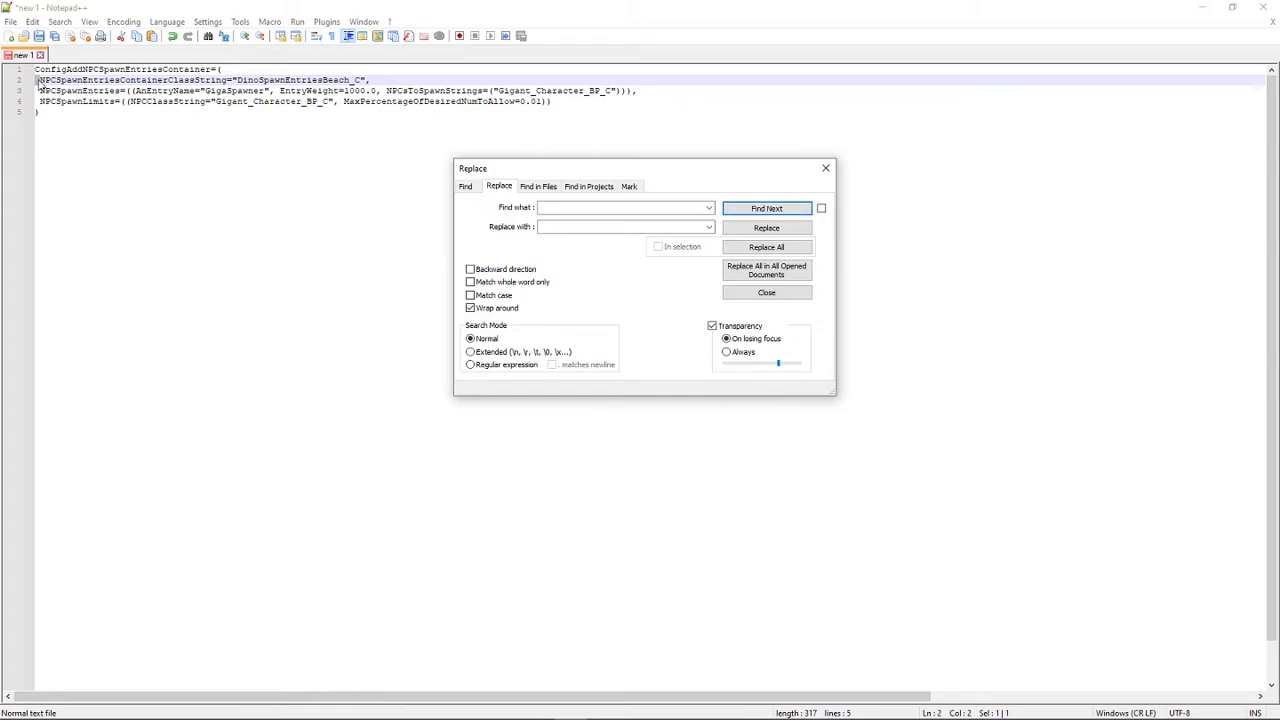
- Replace every space in the spawn configuration with nothing and close the replacement dialog
click(768, 231)
click(768, 231)
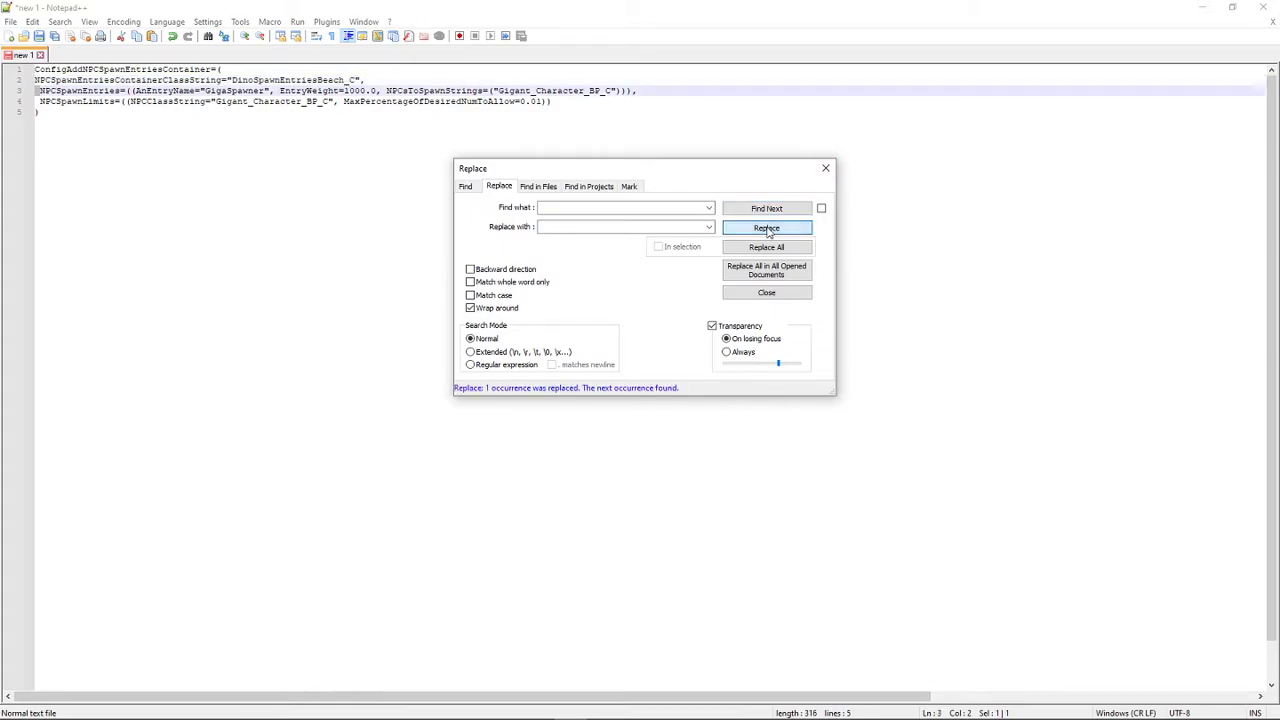
click(768, 231)
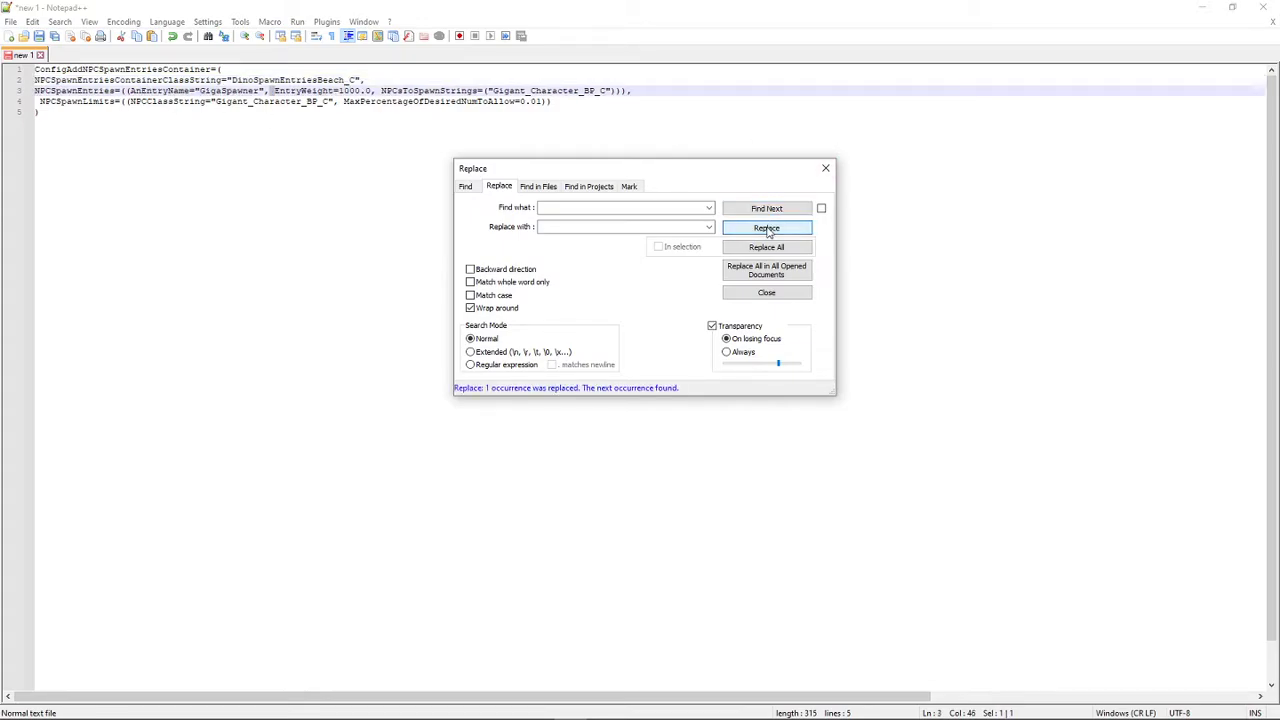
click(767, 248)
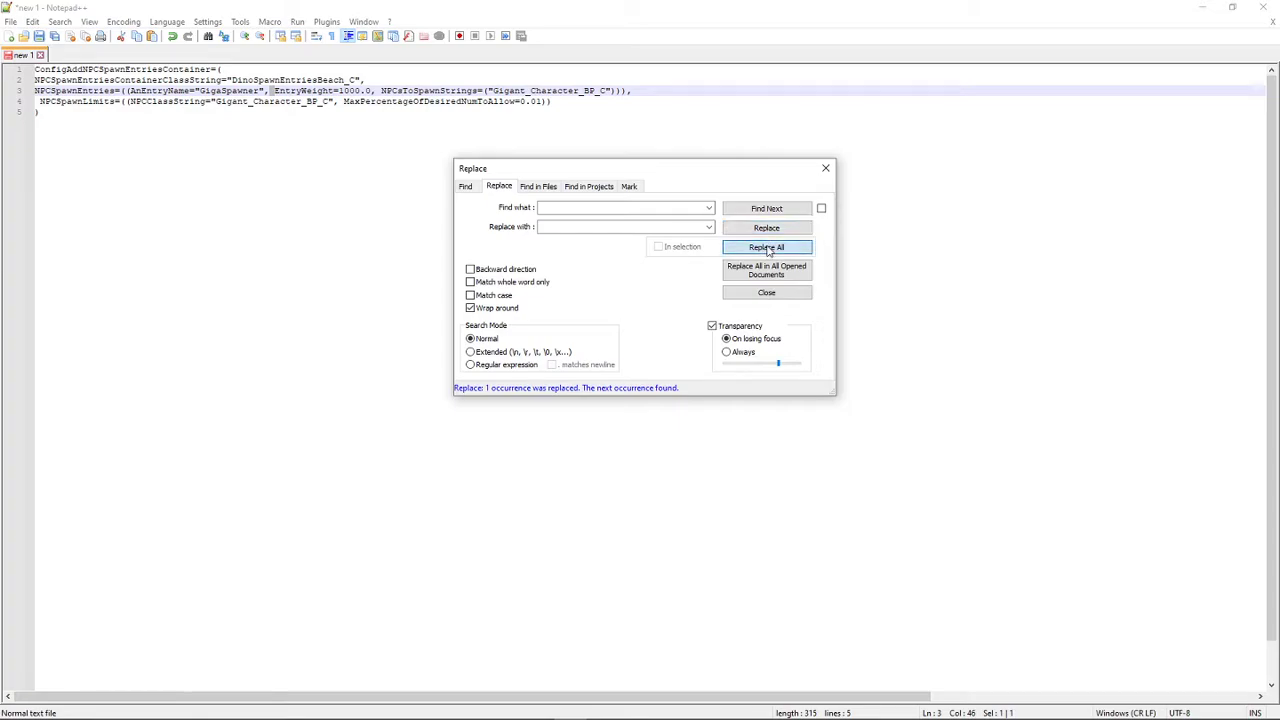
click(808, 294)
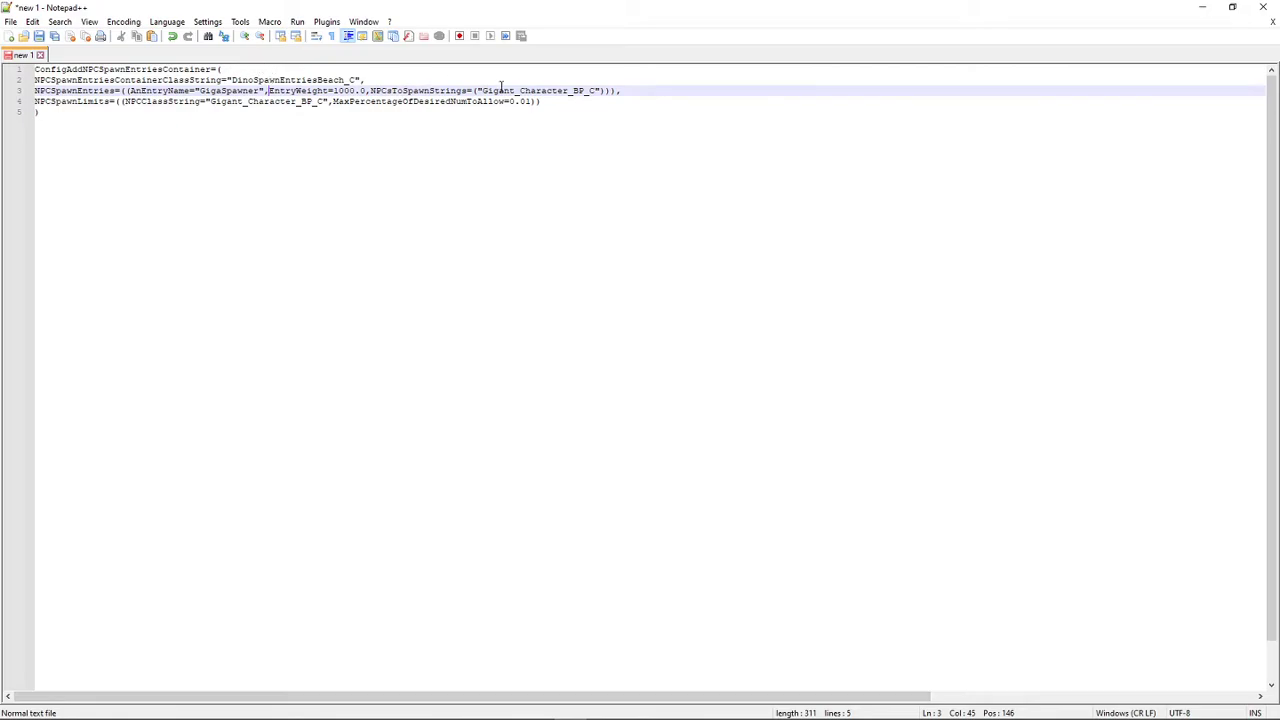
- Remove all line breaks so the ConfigAddNPCSpawnEntriesContainer entry forms one continuous line ending with its closing bracket
click(35, 80)
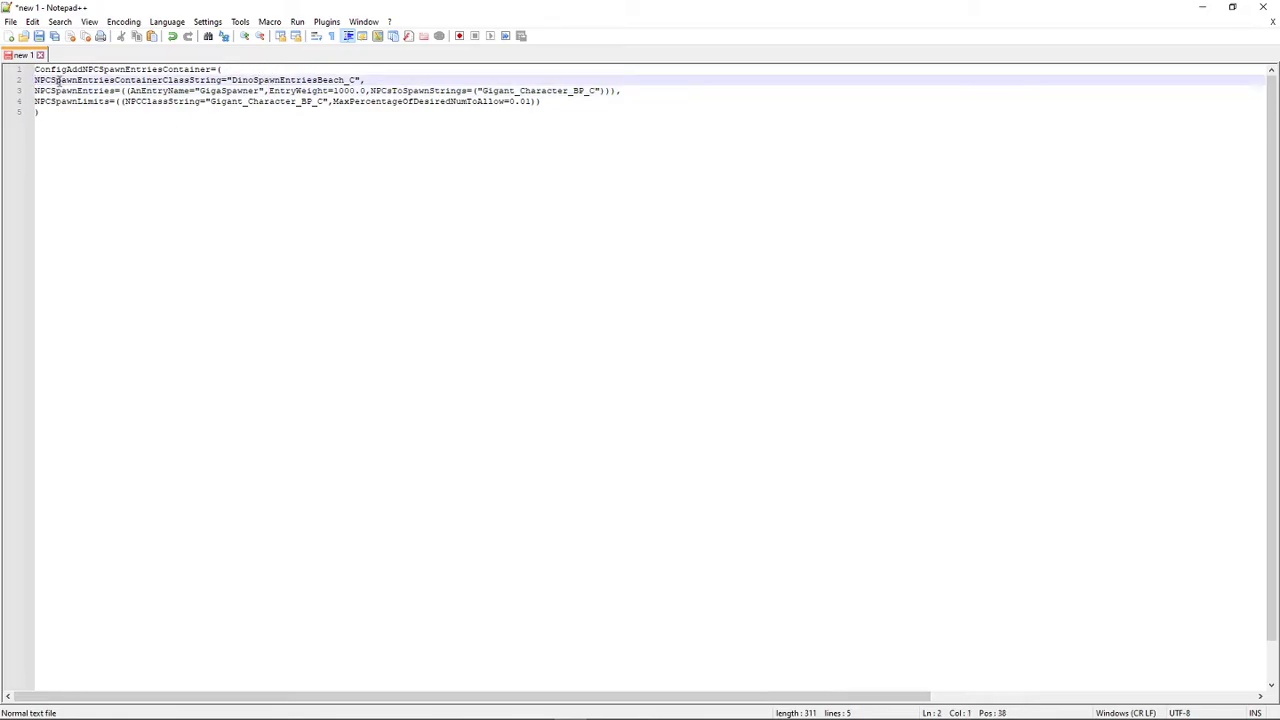
key(BackSpace)
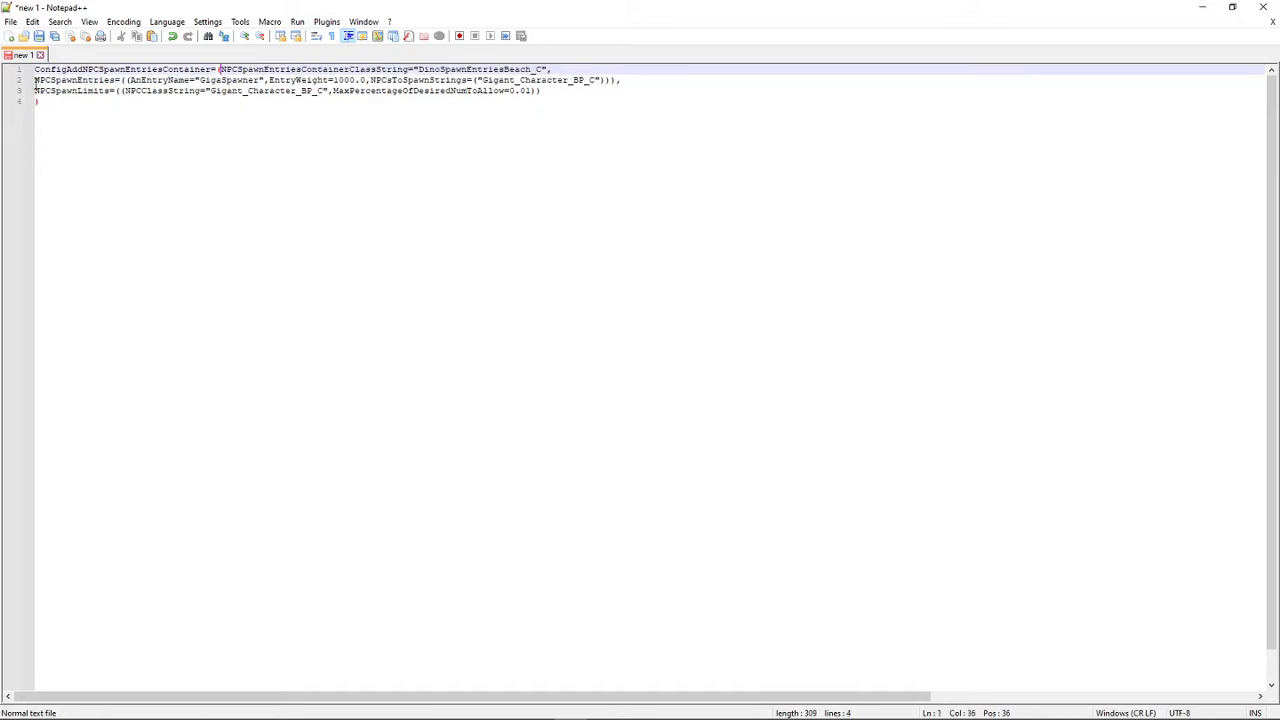
click(35, 80)
key(BackSpace)
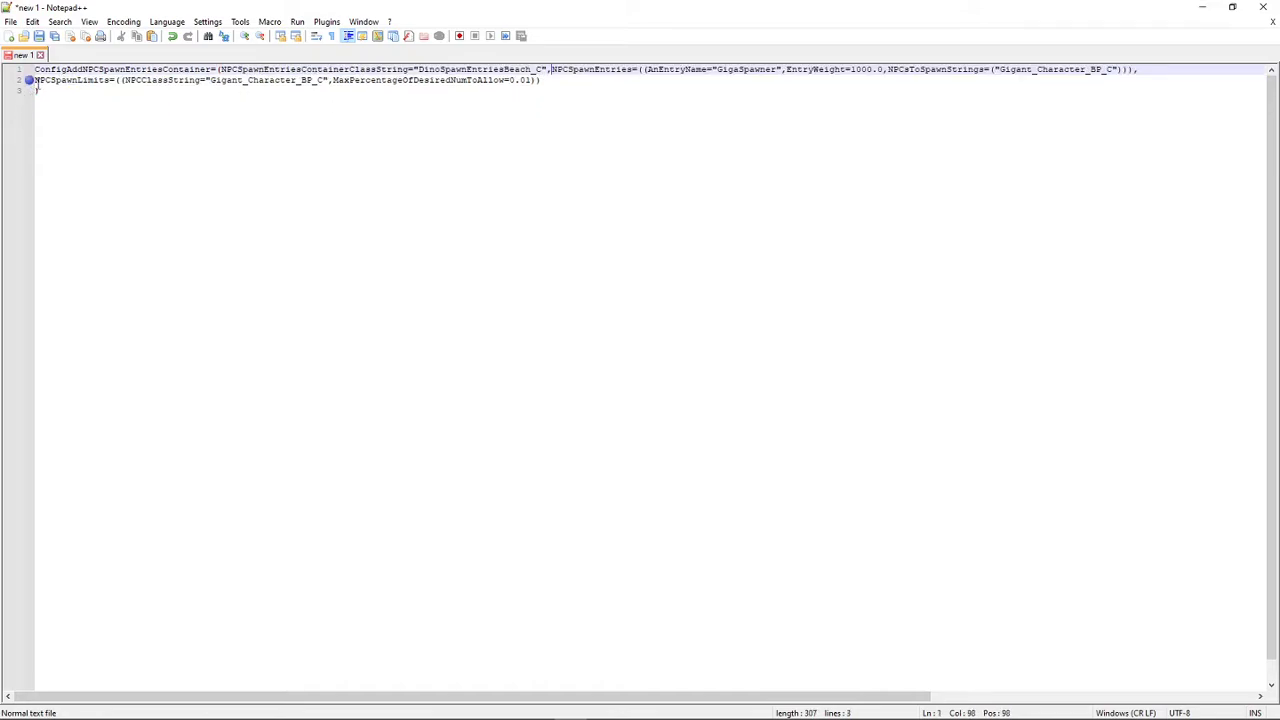
click(36, 82)
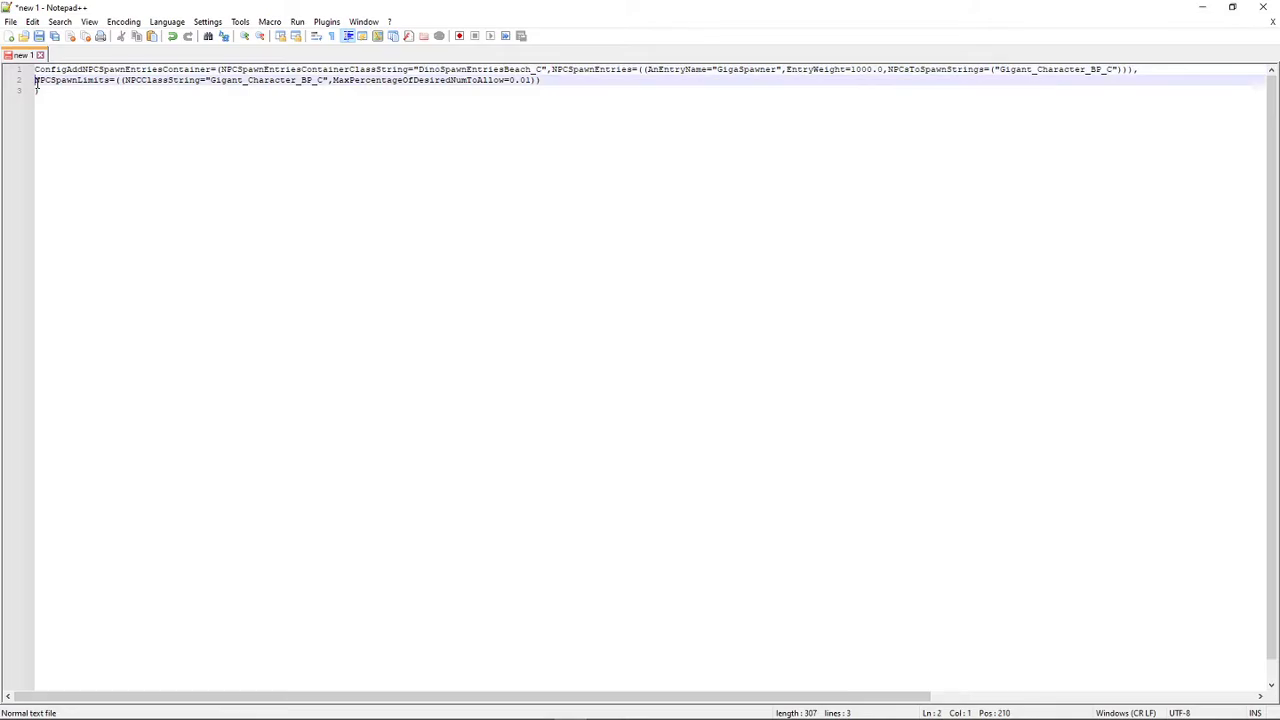
key(BackSpace)
click(36, 84)
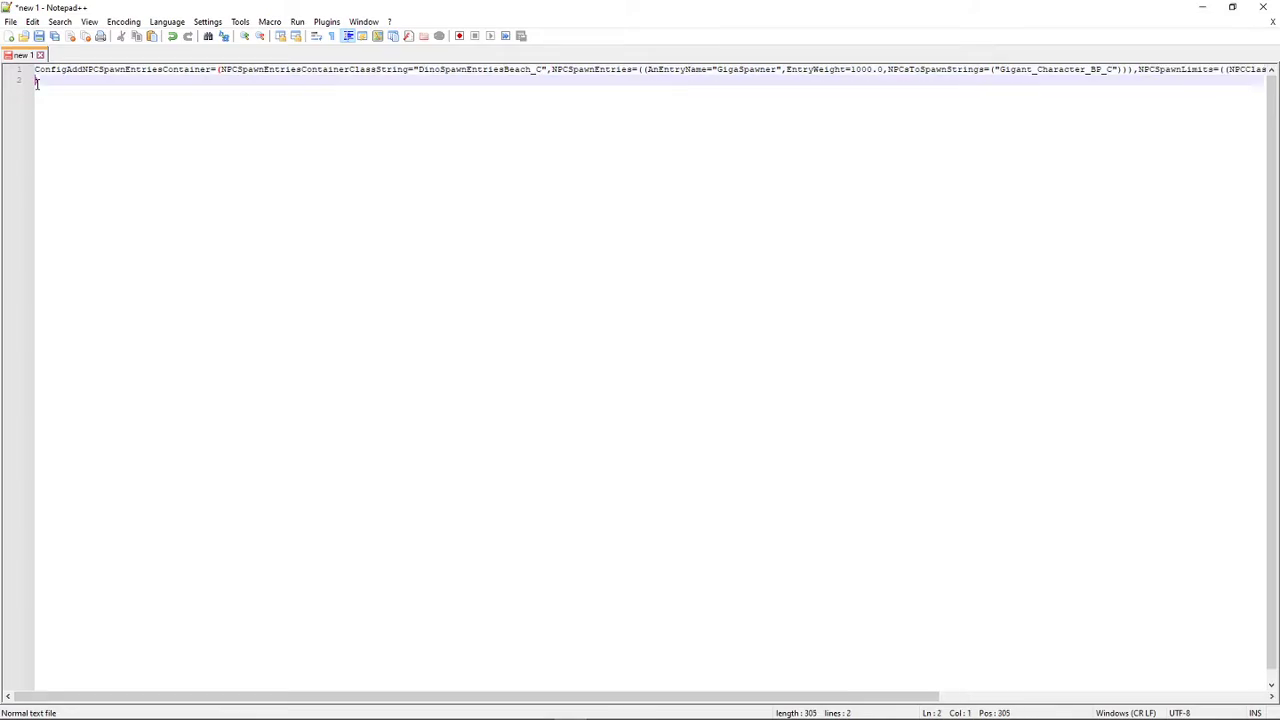
key(BackSpace)
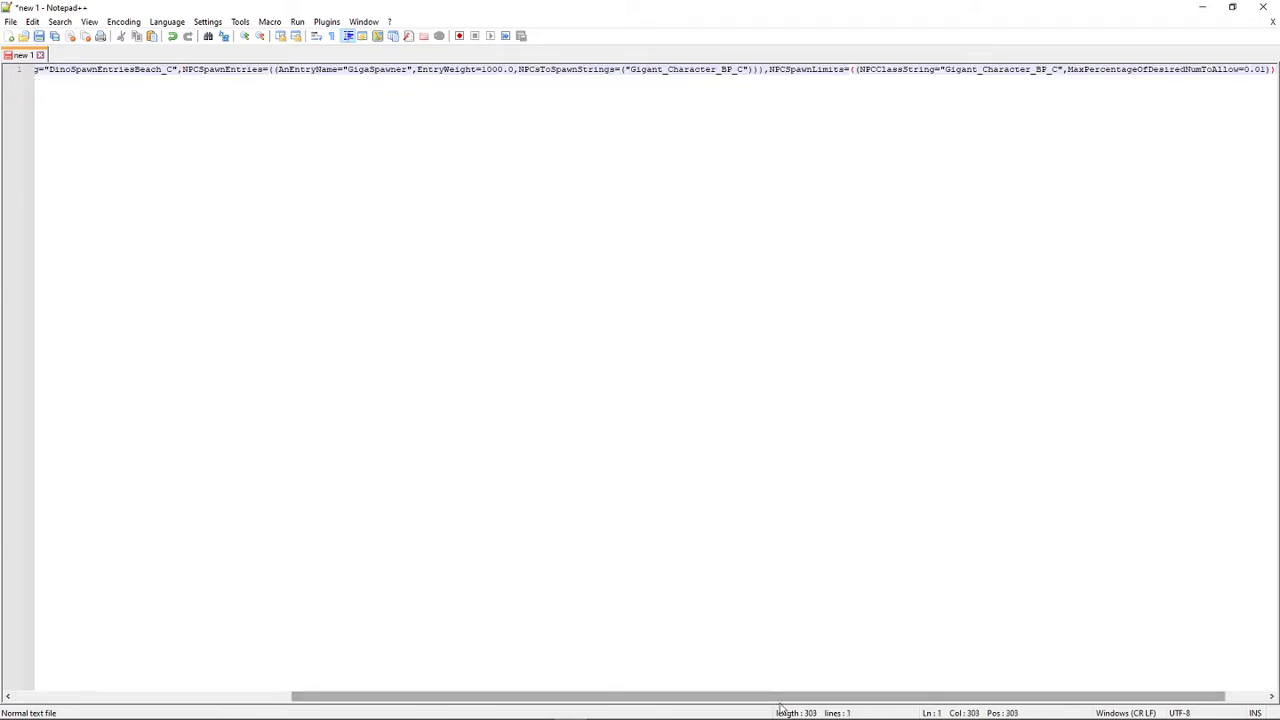
- Copy the whole spawn configuration line and paste a duplicate of it on a new line 2
drag(786, 697, 447, 508)
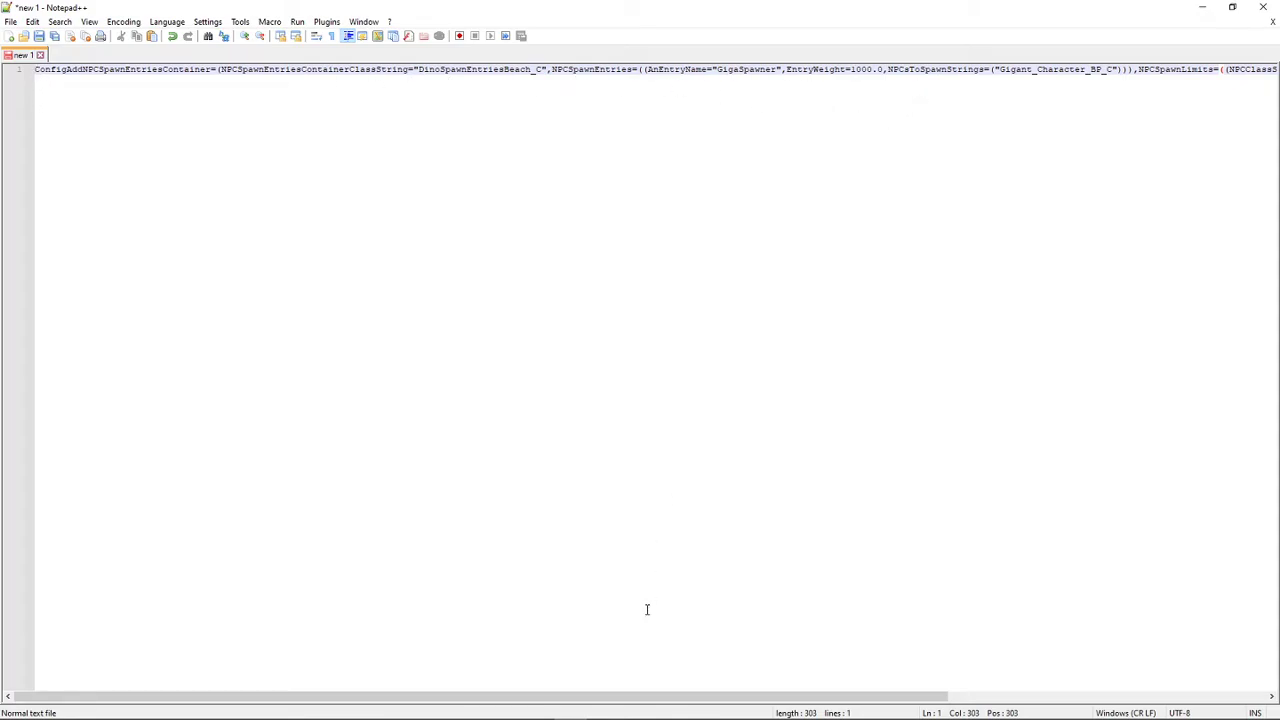
drag(680, 697, 500, 677)
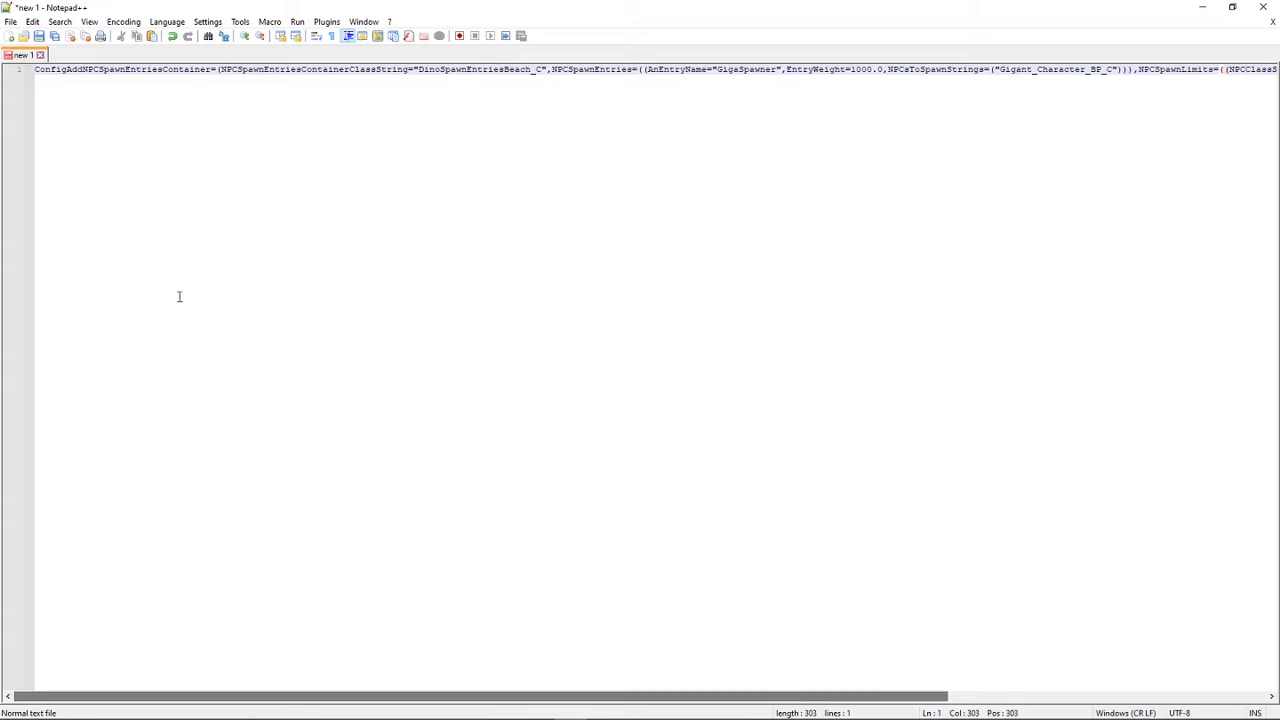
right_click(193, 72)
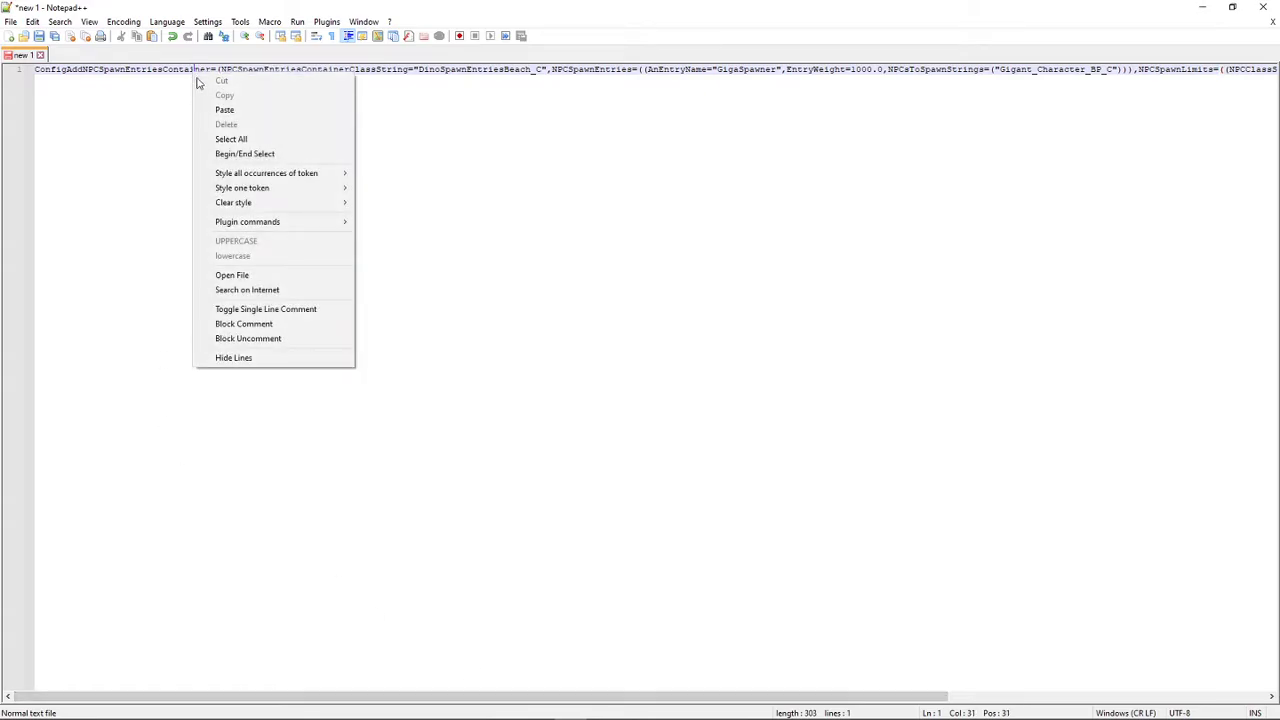
click(329, 137)
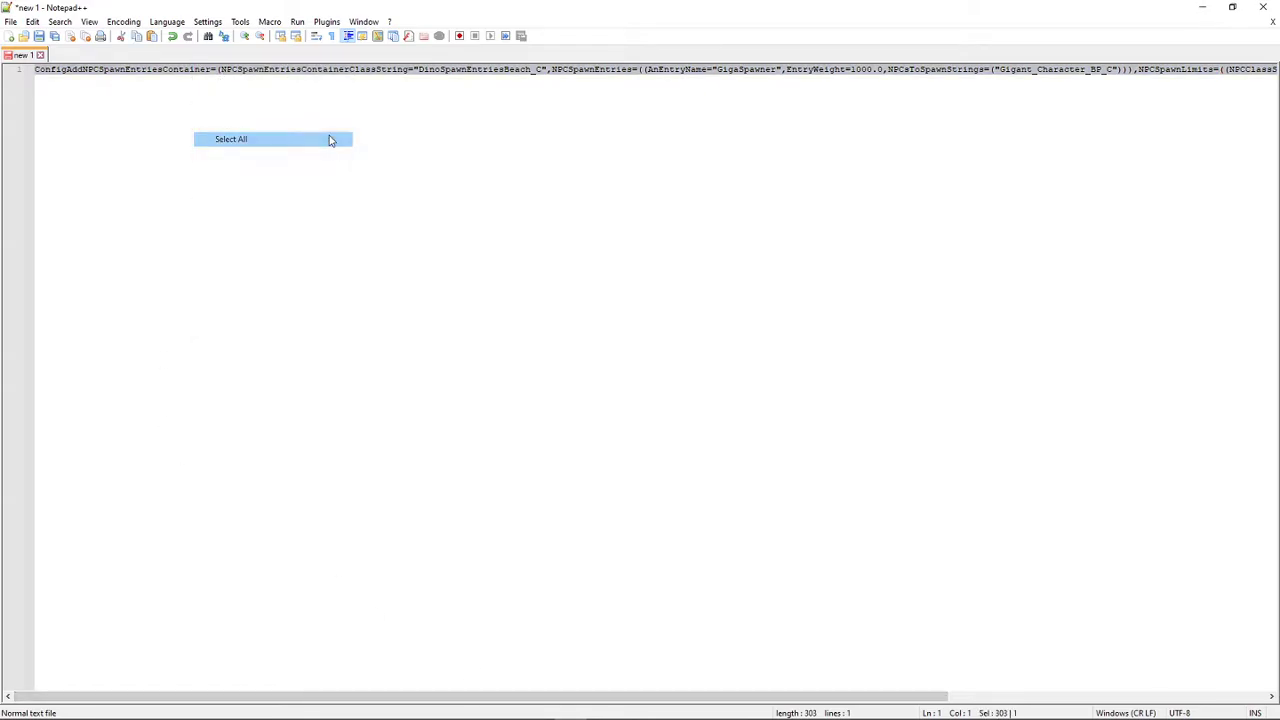
right_click(365, 70)
click(408, 96)
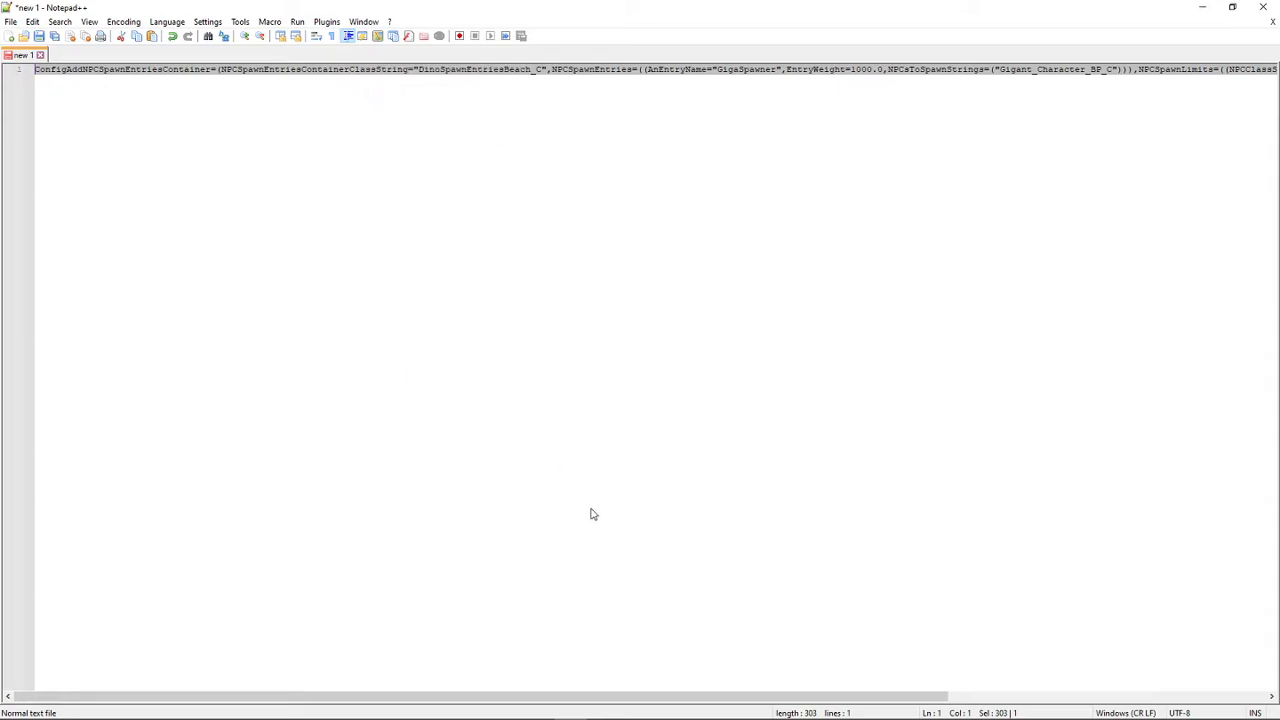
drag(903, 697, 1216, 699)
click(1247, 70)
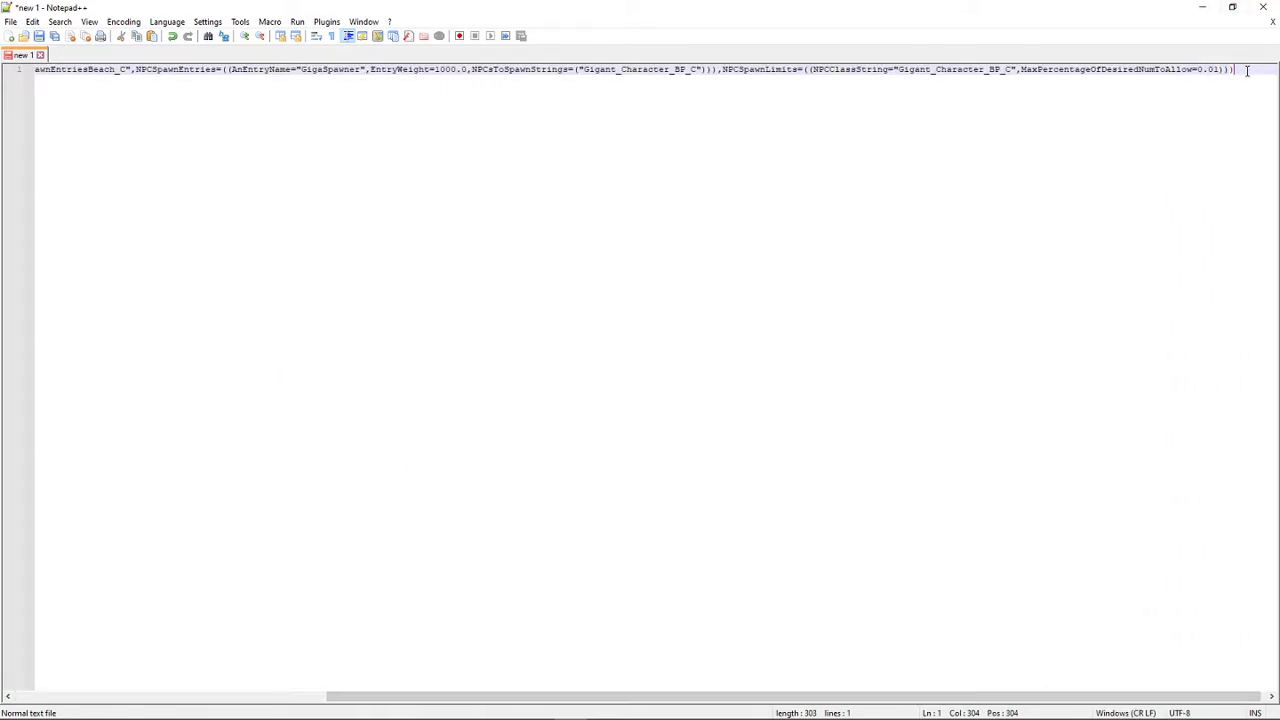
key(Return)
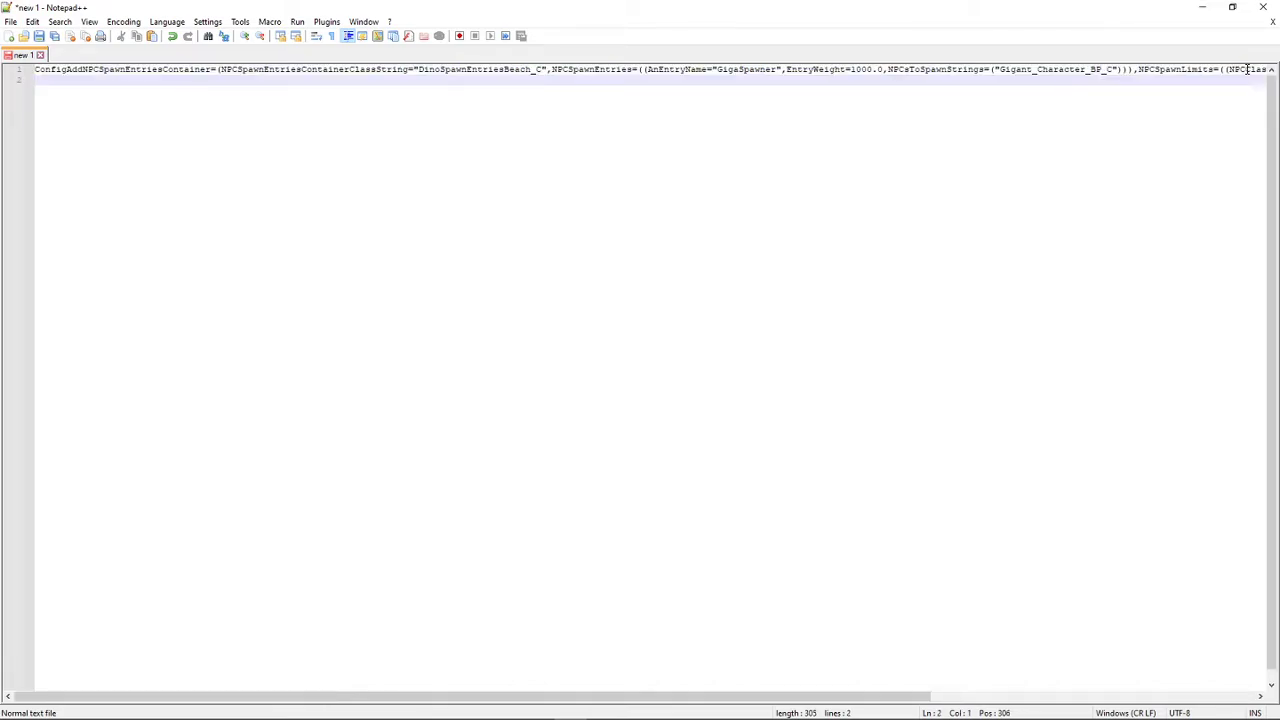
key(ctrl+v)
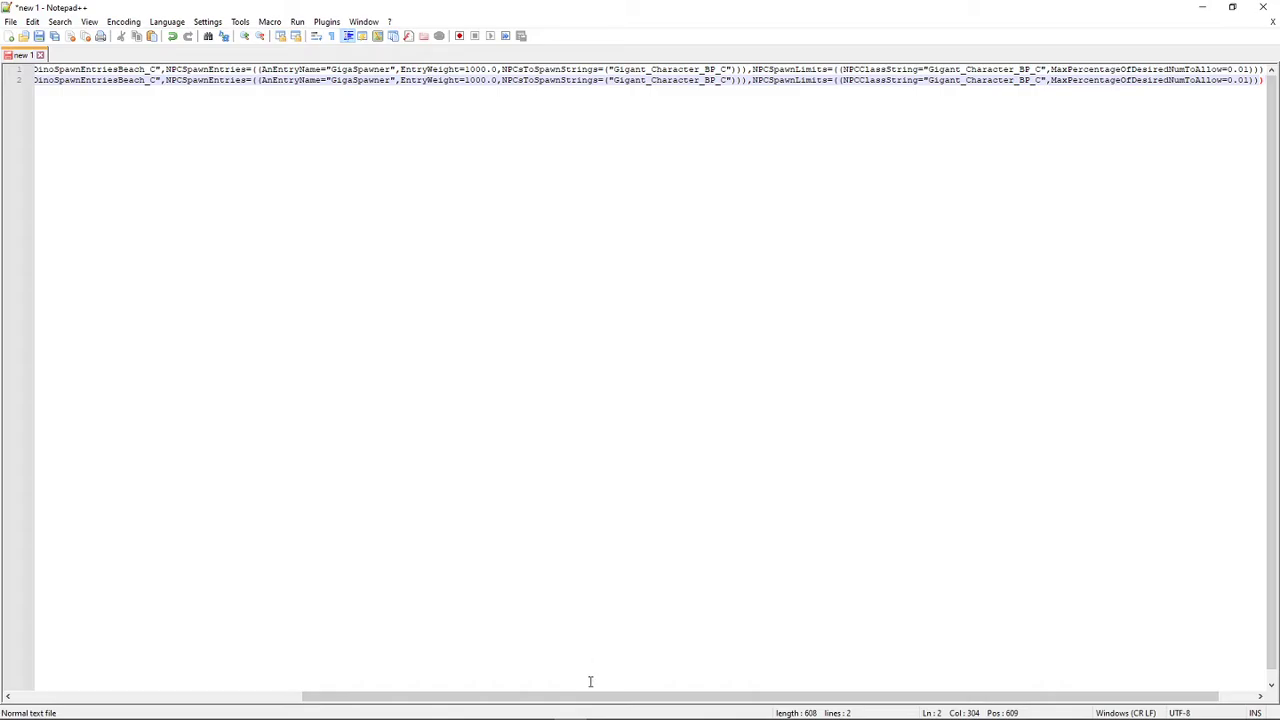
drag(591, 696, 250, 662)
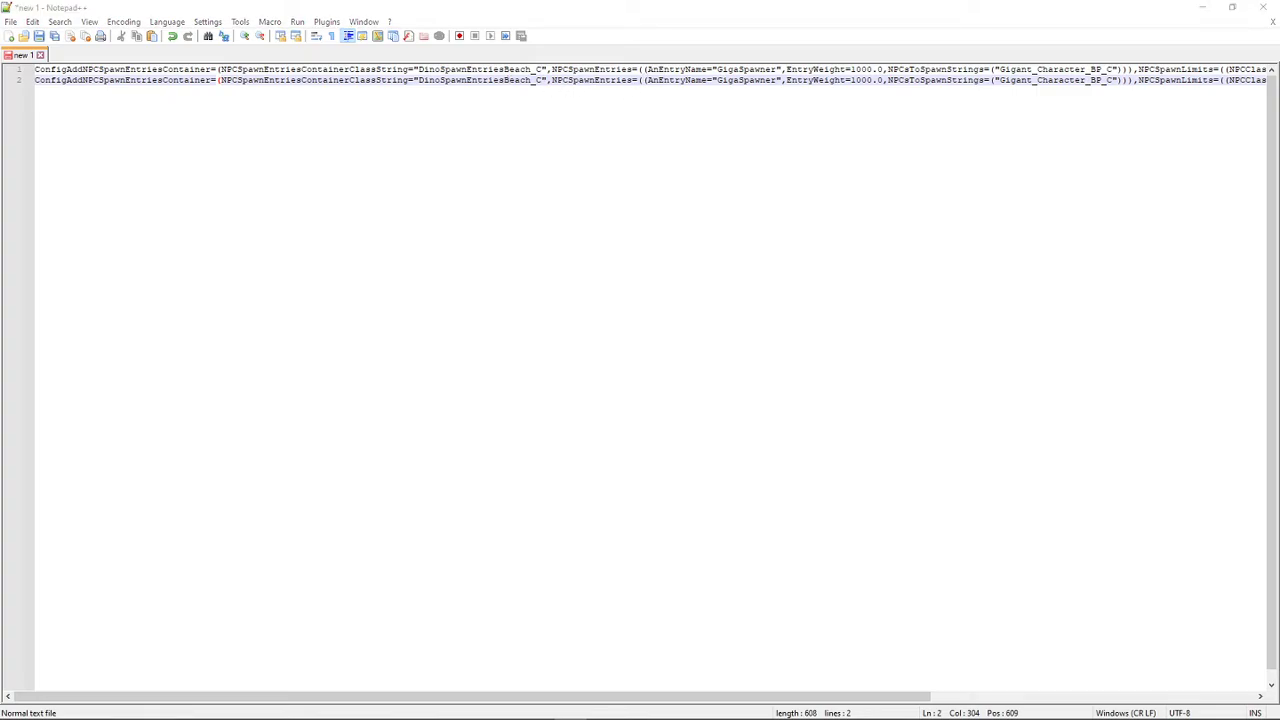
- Switch to the browser and examine the Lost Island spawn entries table for container class names around the MonsterIsland and Mountain entries
key(alt+Tab)
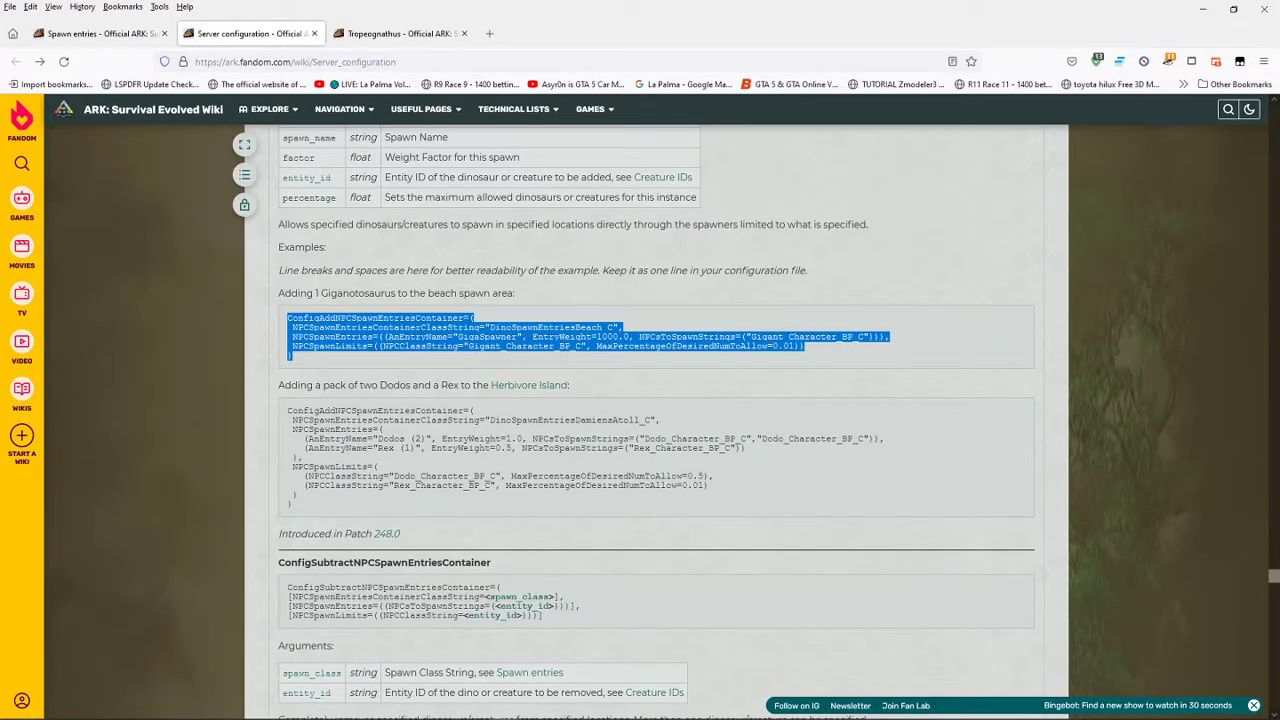
click(112, 36)
drag(446, 300, 275, 304)
click(451, 283)
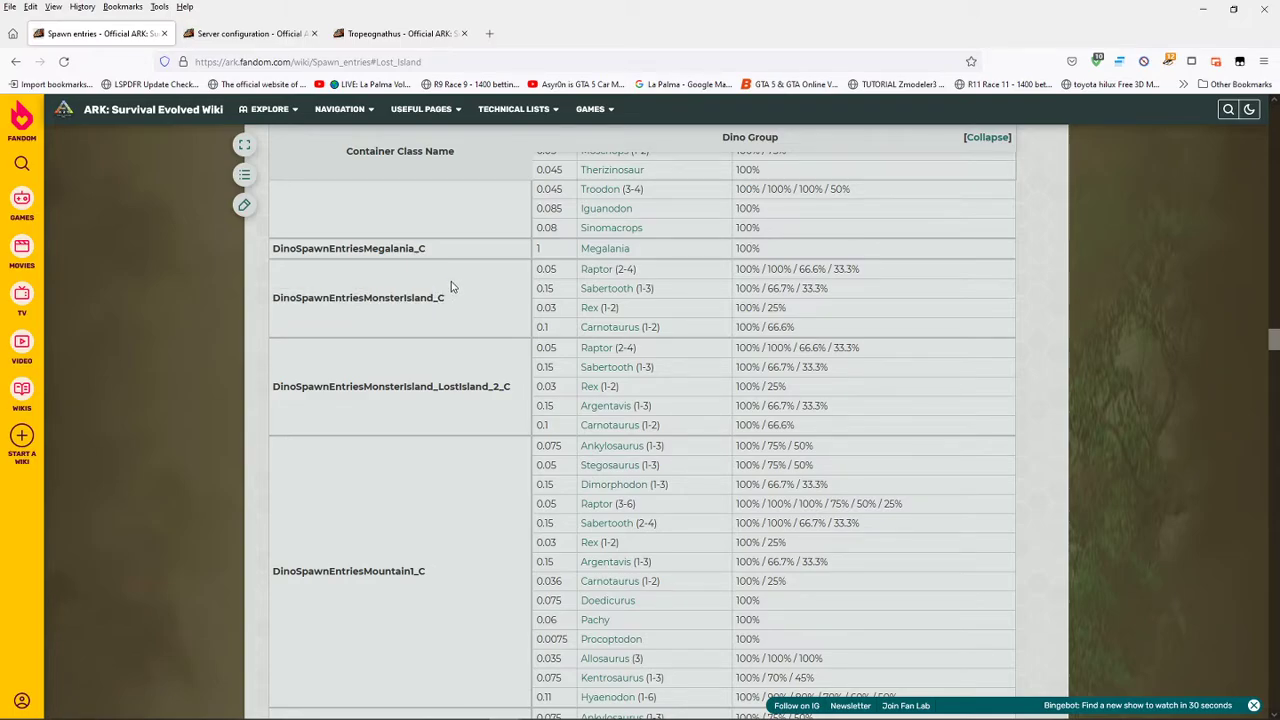
right_click(1031, 326)
click(496, 337)
scroll(432, 467, down, 3)
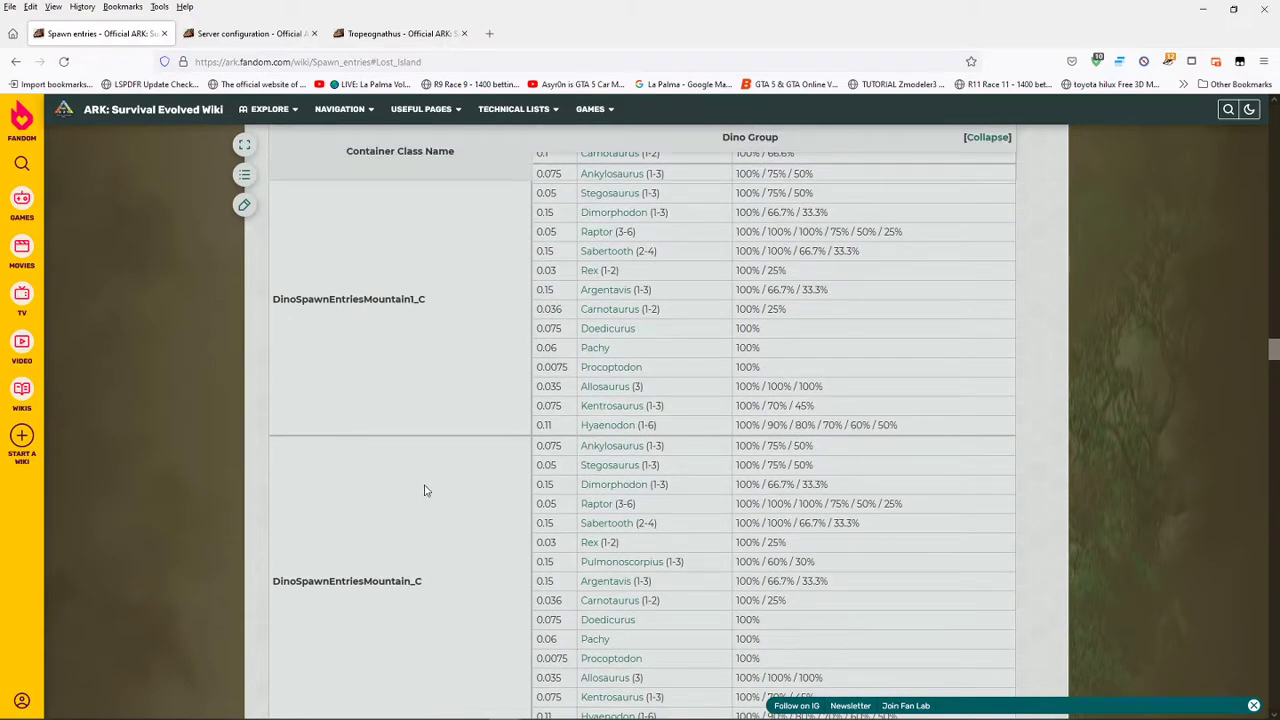
scroll(433, 477, up, 1)
scroll(433, 477, up, 3)
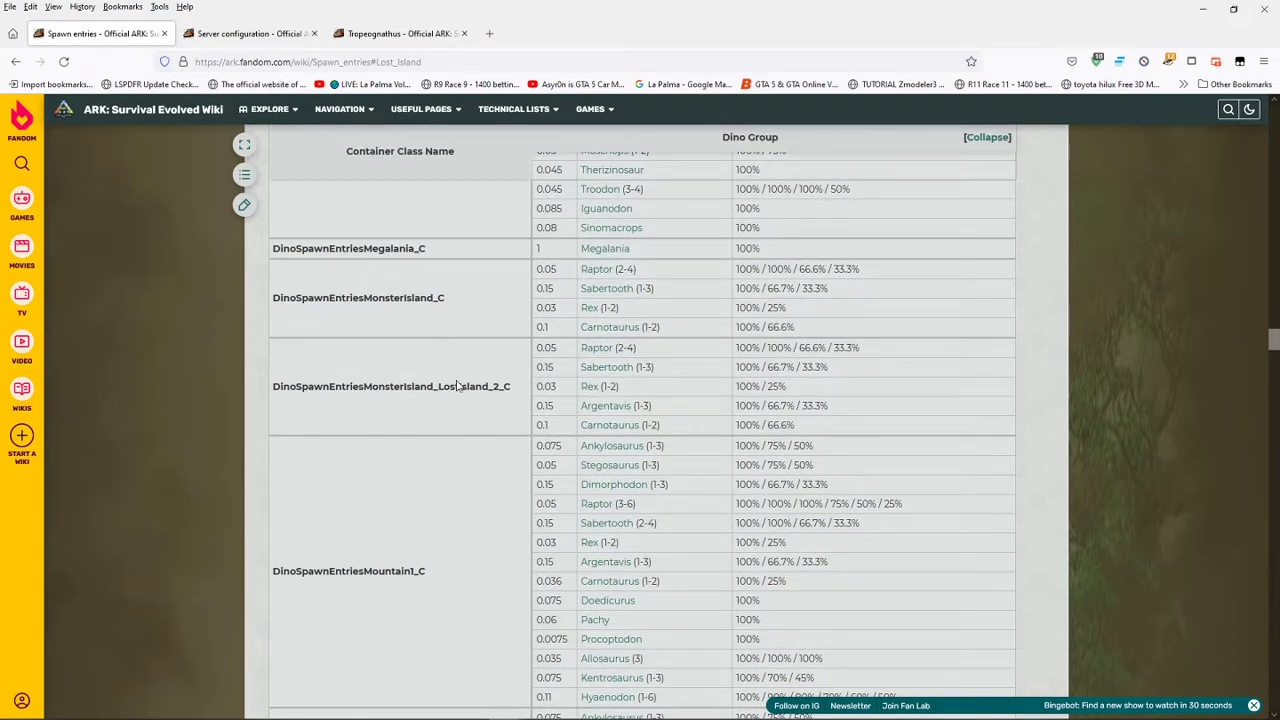
- Copy DinoSpawnEntriesMonsterIsland_C from the wiki table and paste it over DinoSpawnEntriesBeach_C in line 1 of the Notepad++ document
drag(445, 302, 274, 300)
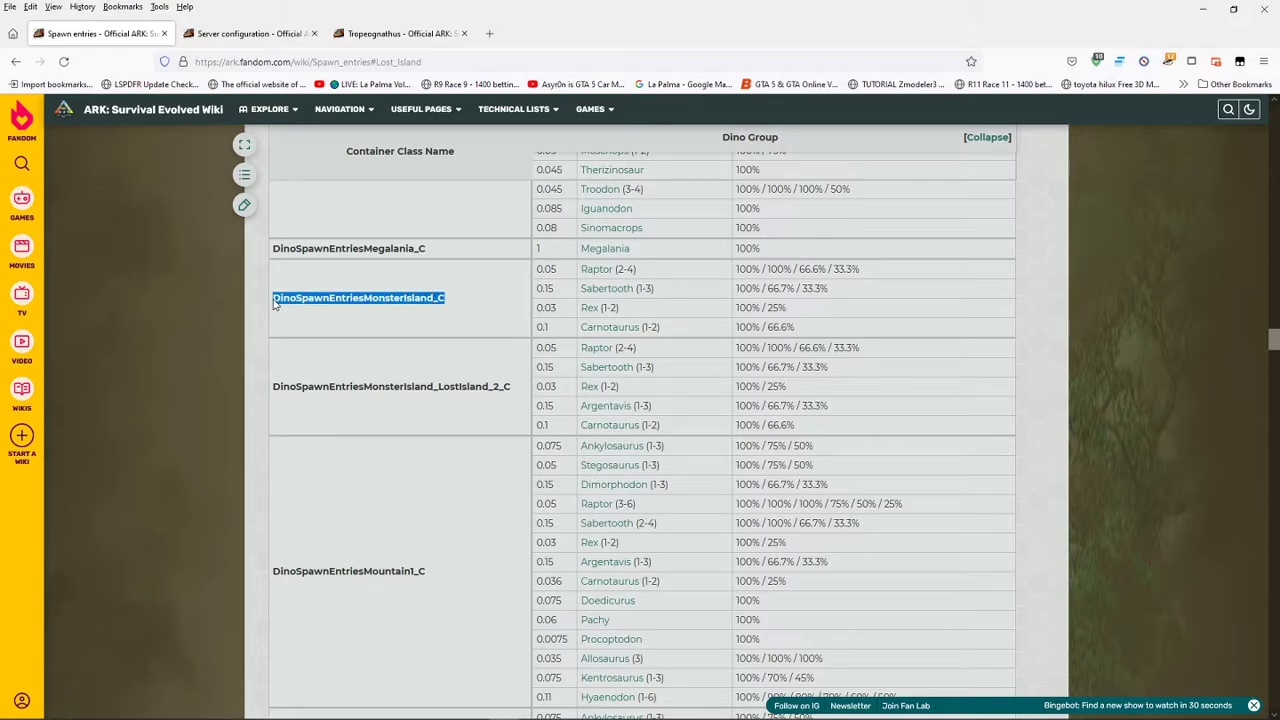
right_click(334, 302)
click(364, 318)
key(alt+Tab)
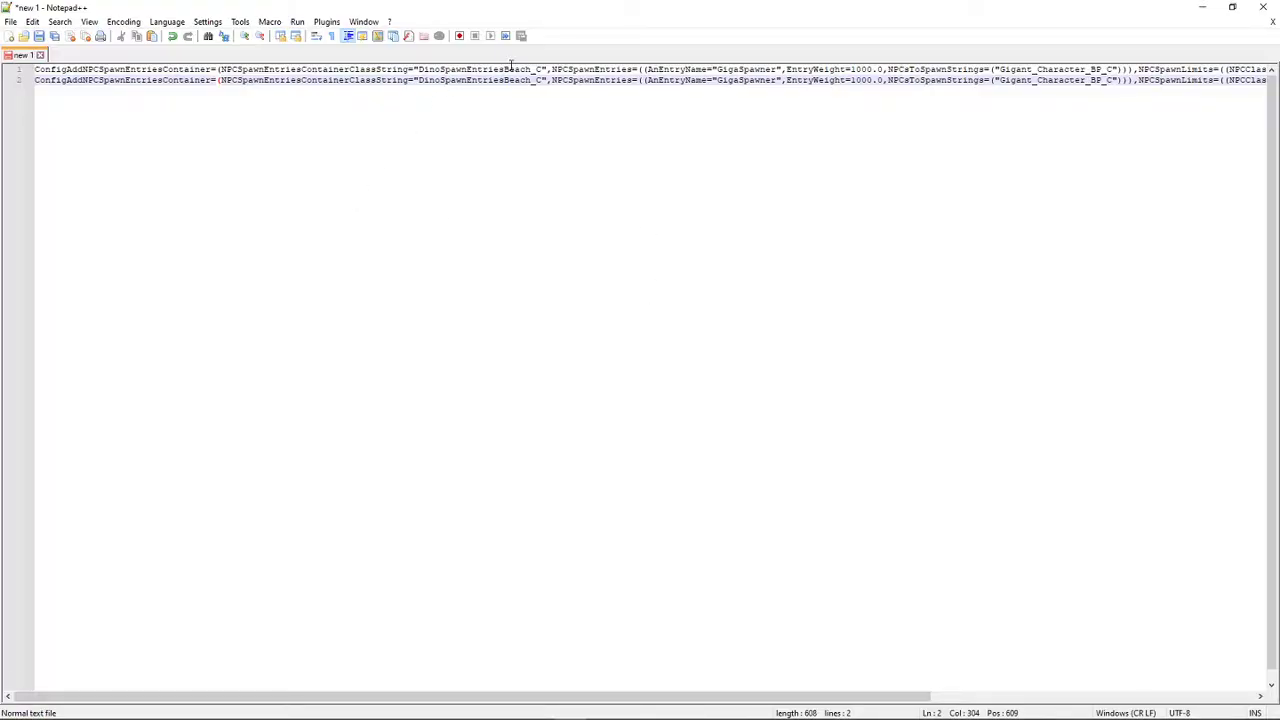
drag(540, 70, 420, 70)
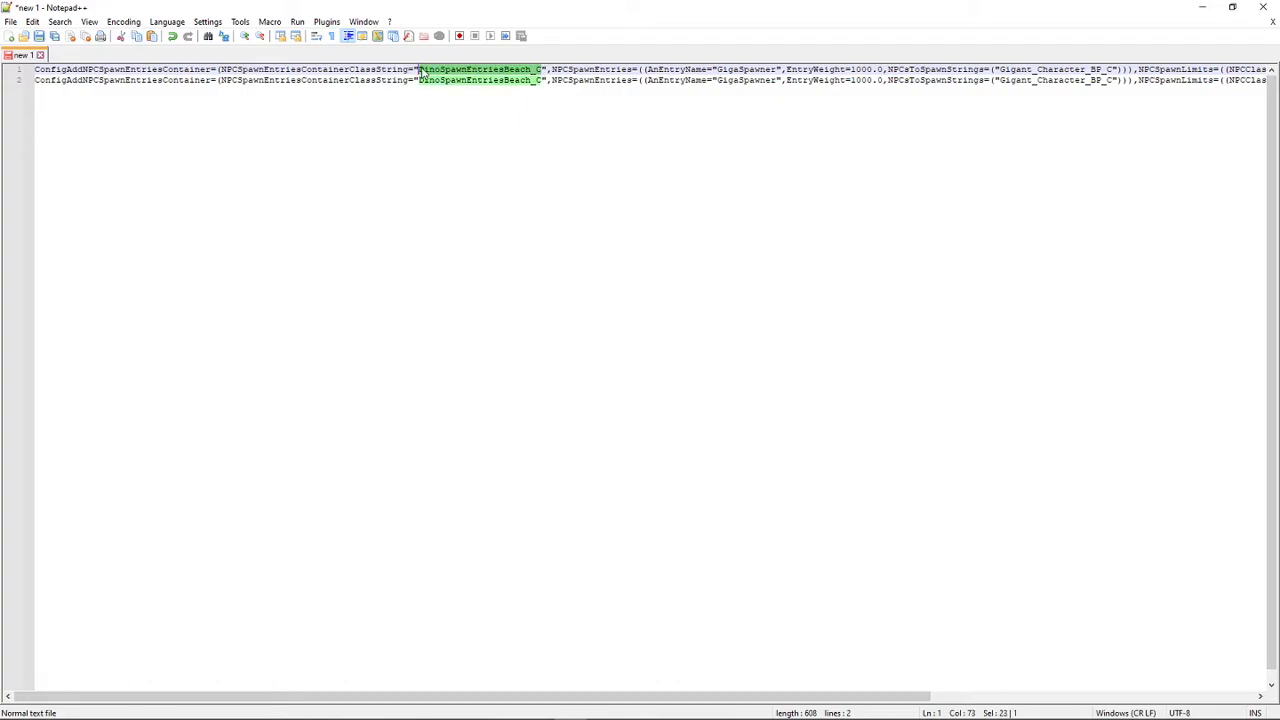
right_click(421, 70)
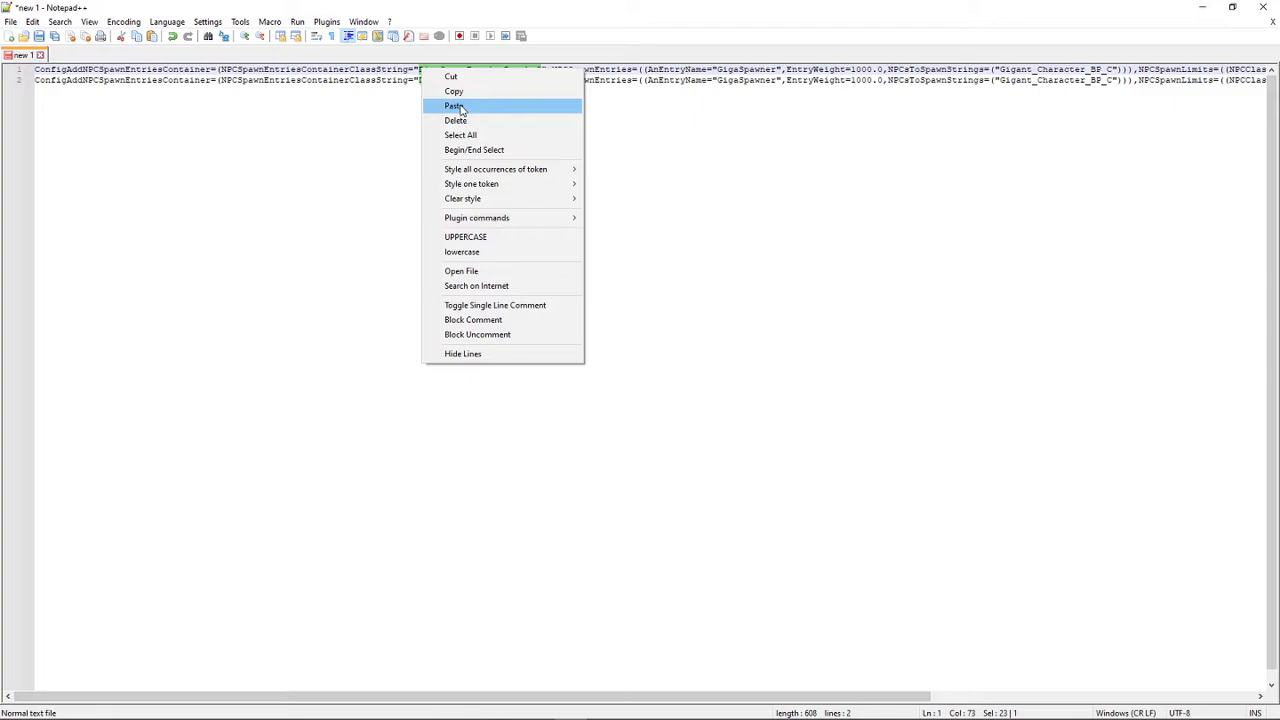
click(455, 106)
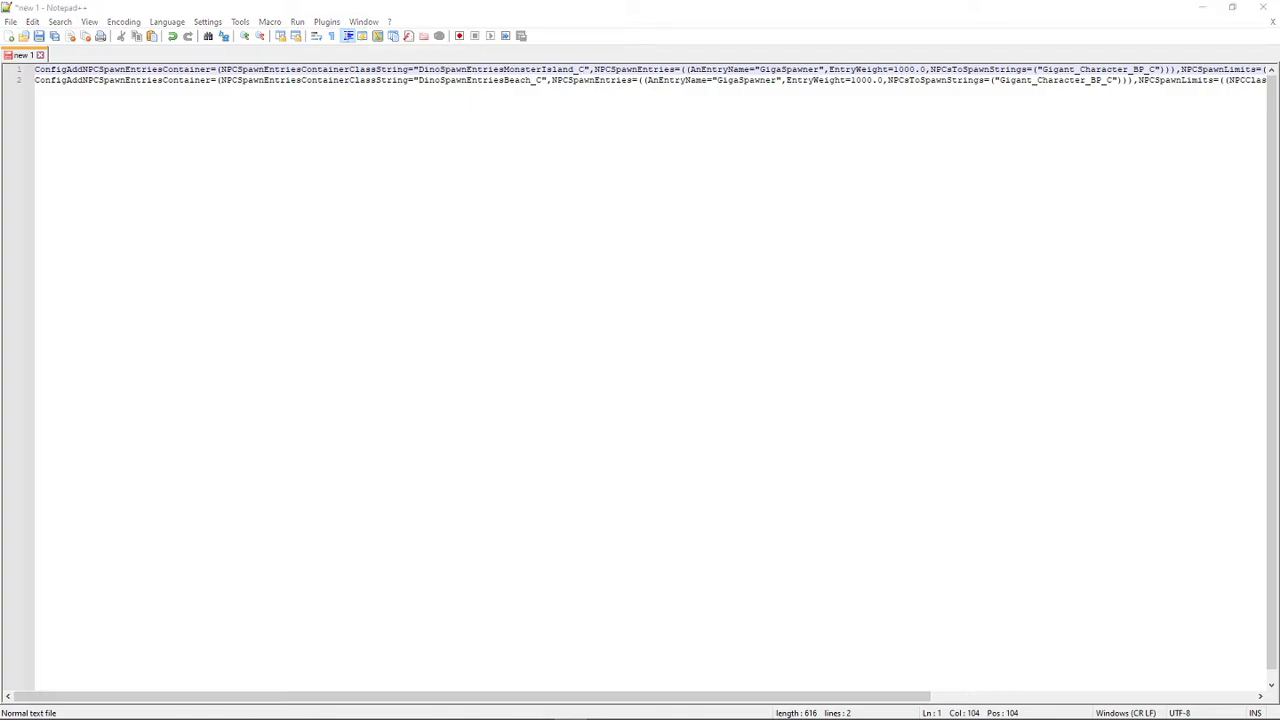
- Copy DinoSpawnEntriesMonsterIsland_LostIsland_2_C from the browser's wiki table and paste it over line 2's container class name in Notepad++
key(alt+Tab)
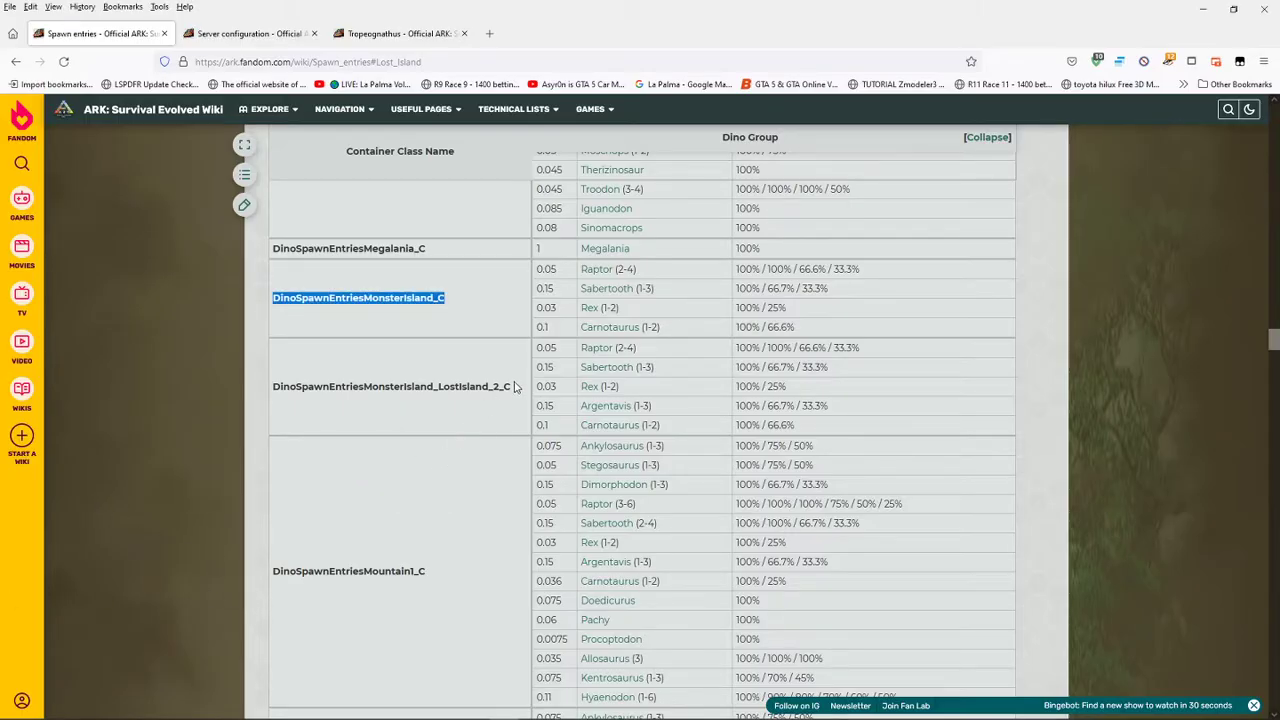
drag(512, 388, 274, 387)
right_click(284, 392)
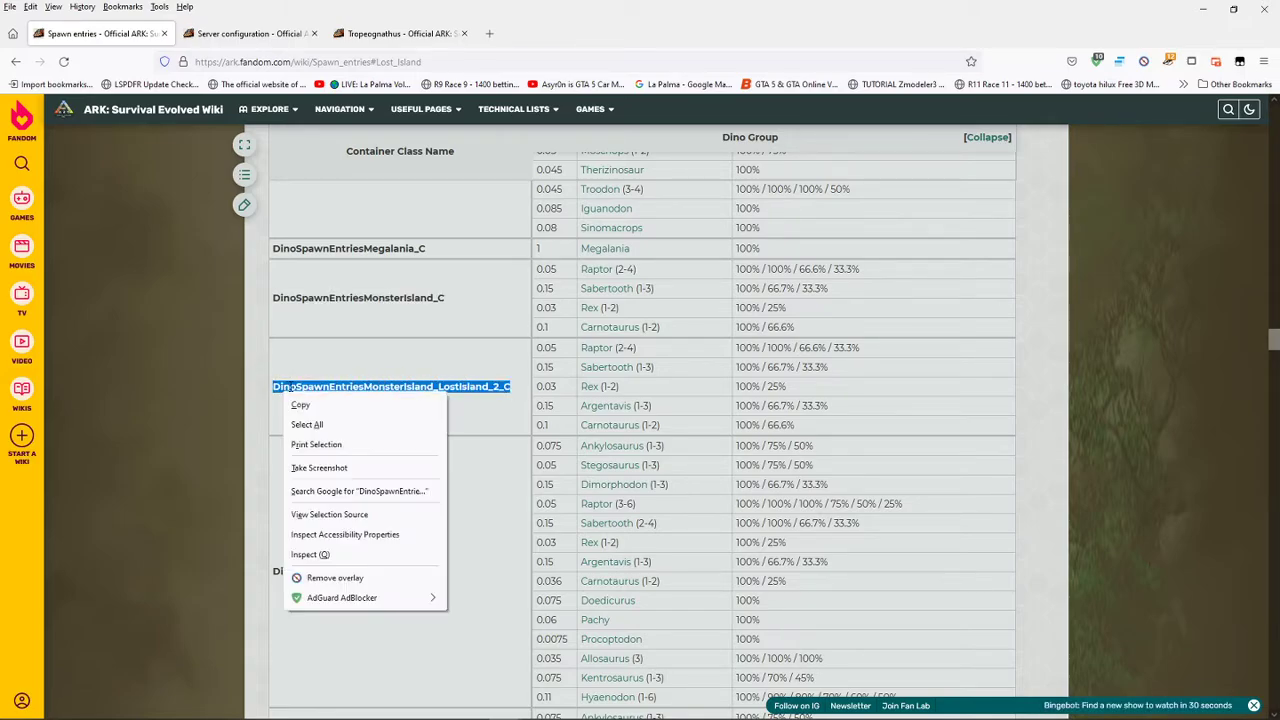
click(301, 406)
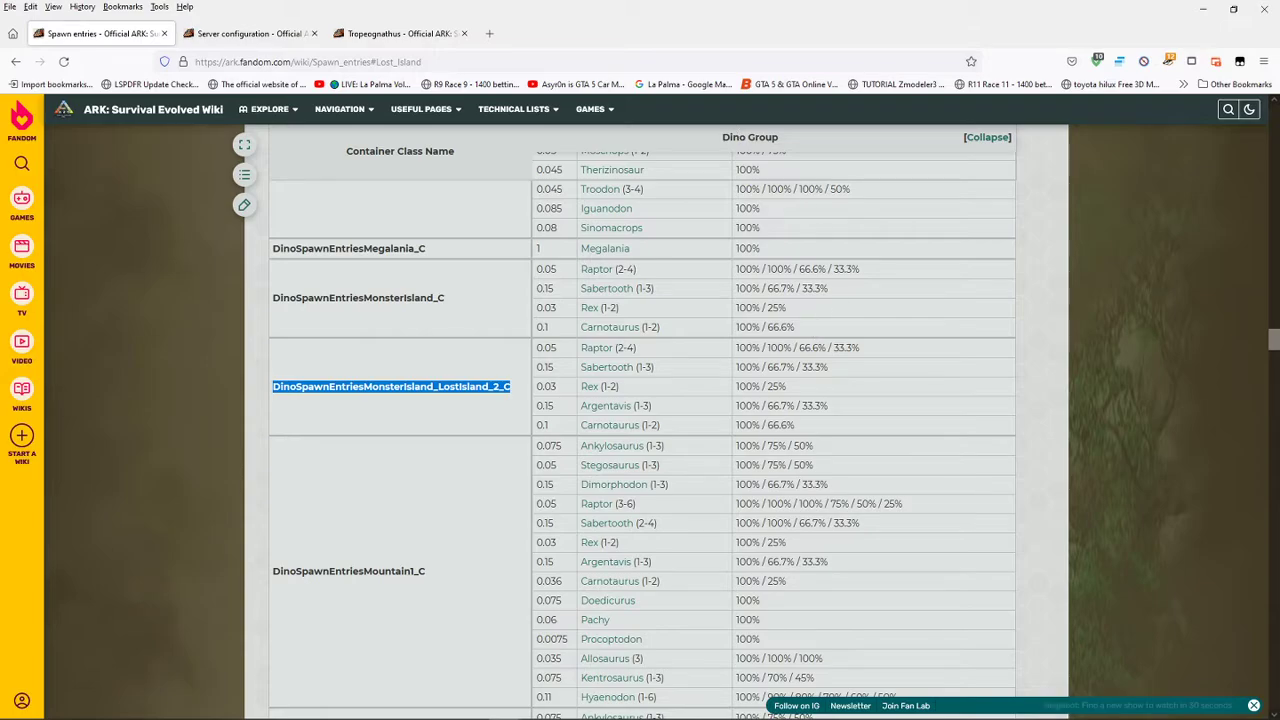
key(alt+Tab)
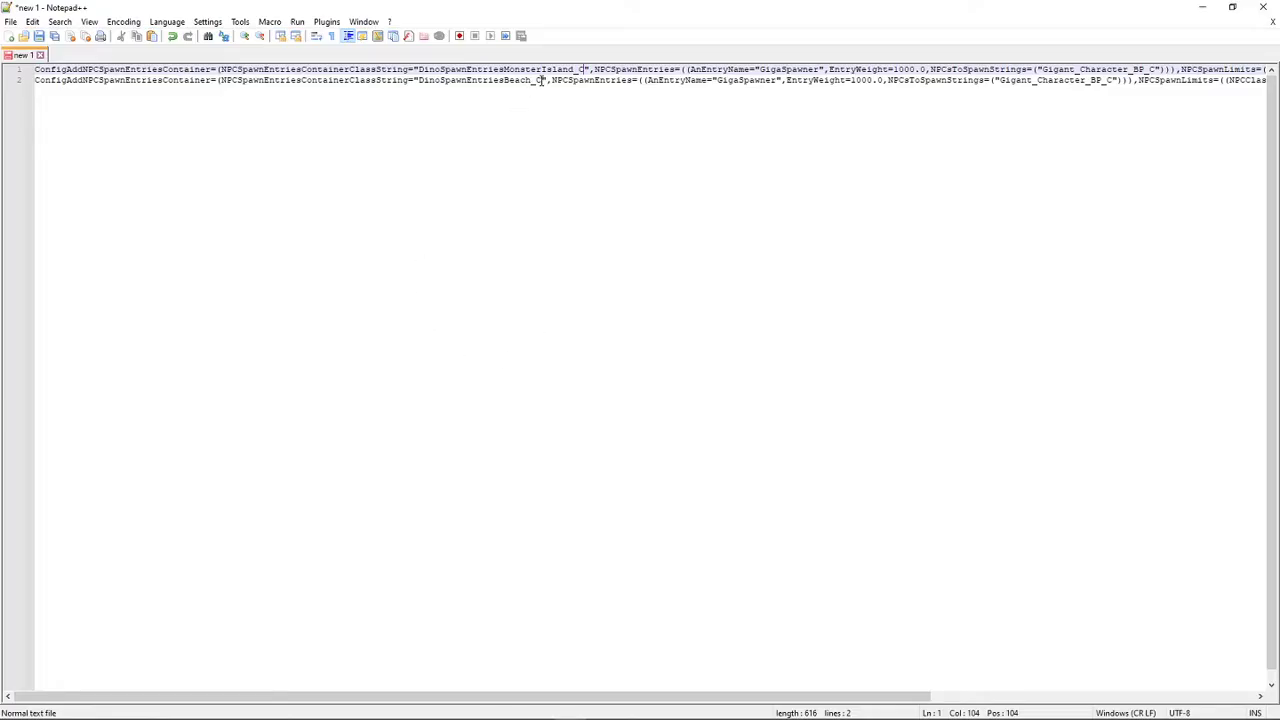
drag(540, 80, 420, 80)
right_click(421, 79)
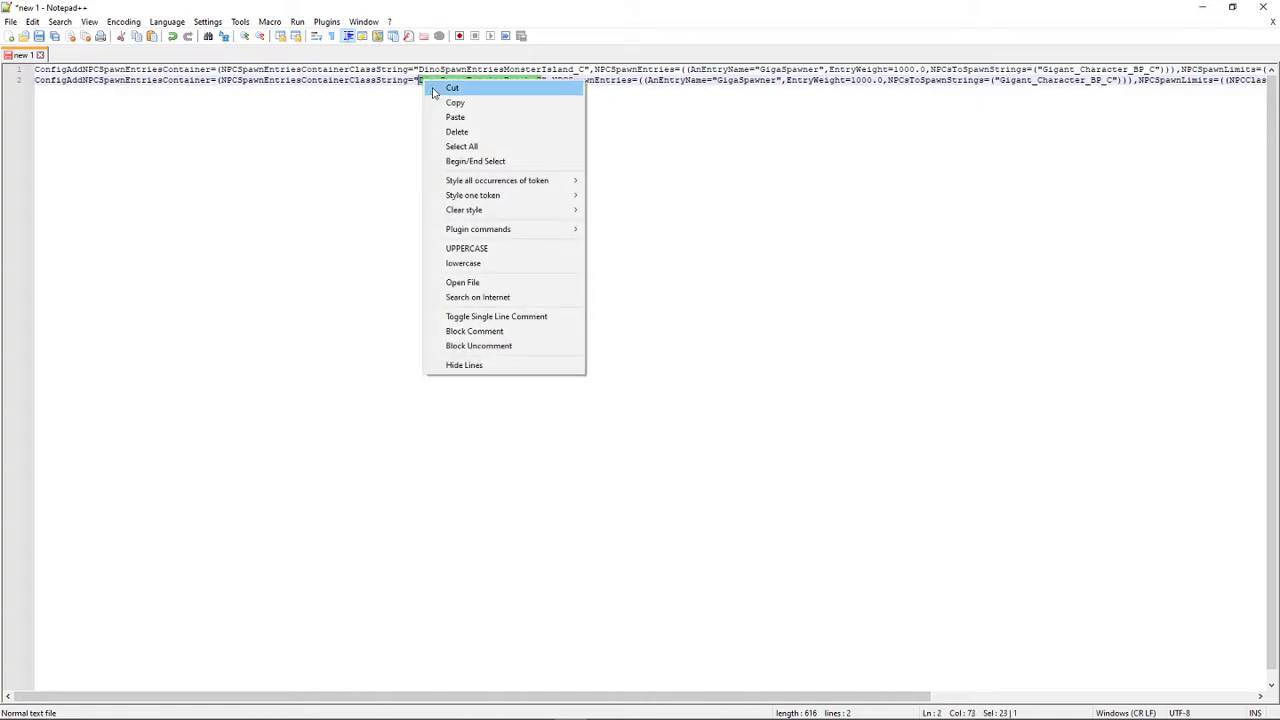
click(489, 118)
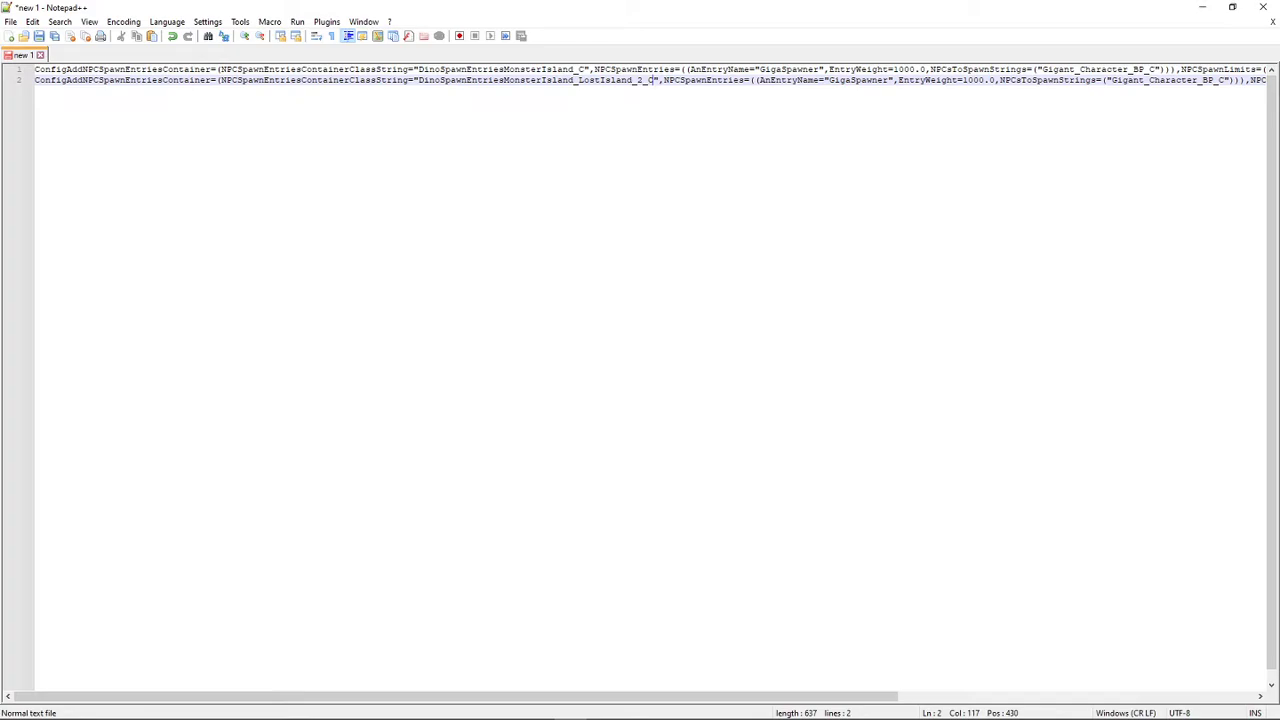
- Switch to the browser and copy the class name Tropeognathus_Character_BP_C from the Tropeognathus page's spawn command
key(alt+Tab)
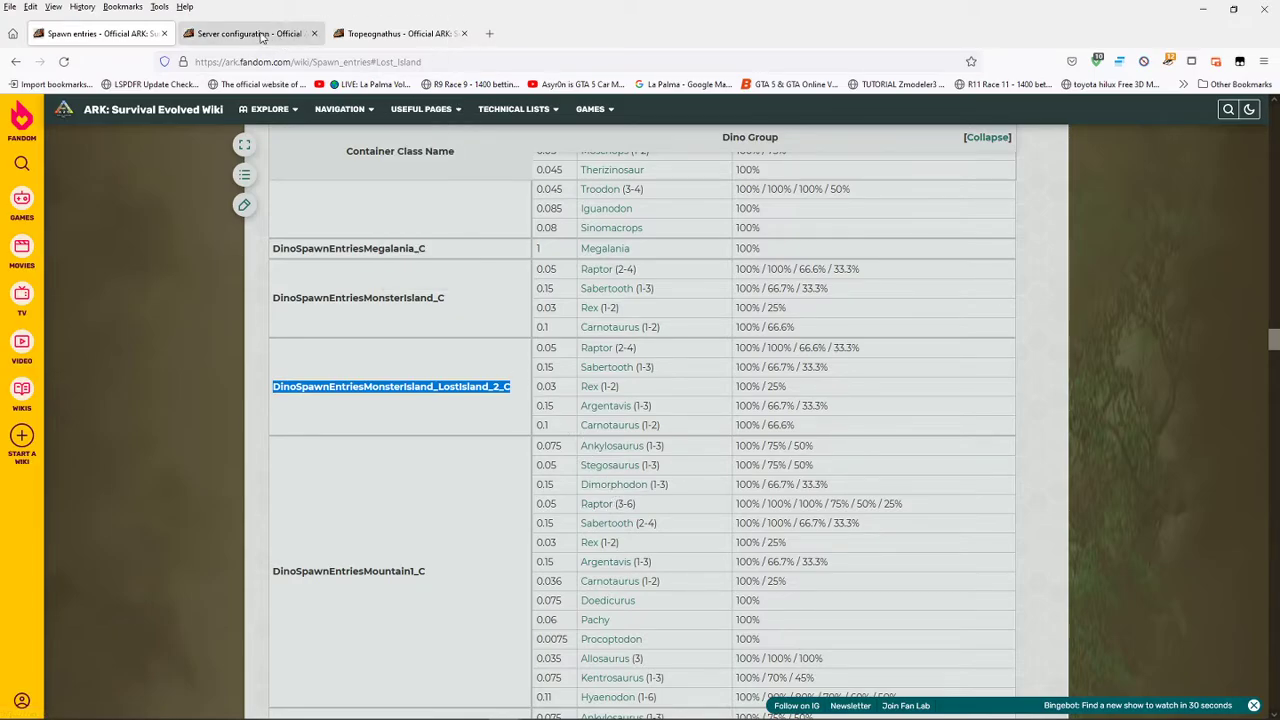
click(365, 35)
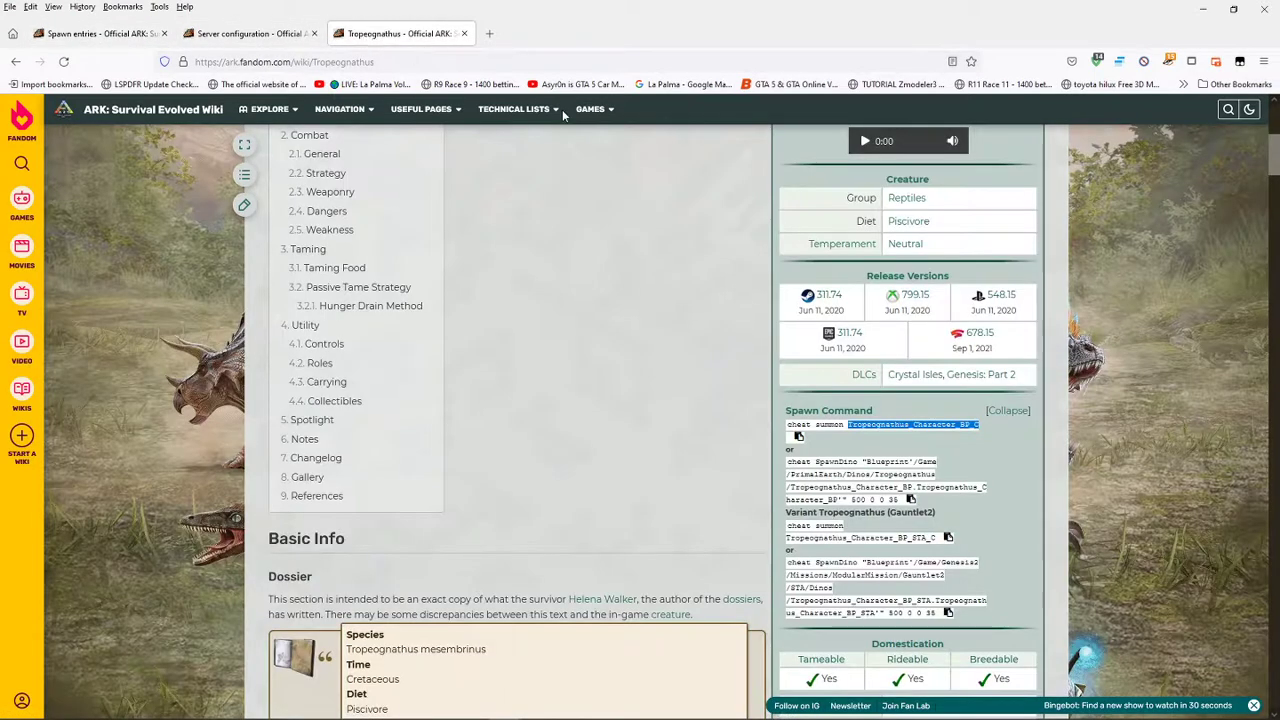
right_click(936, 427)
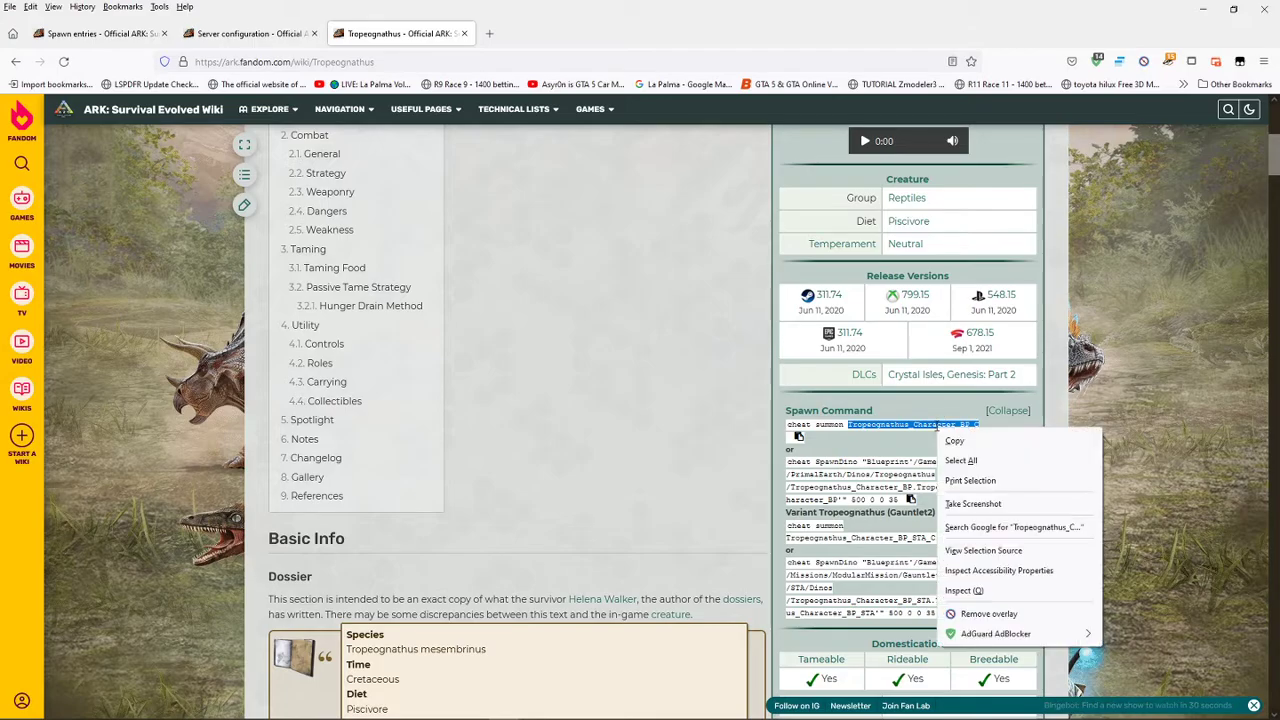
click(962, 438)
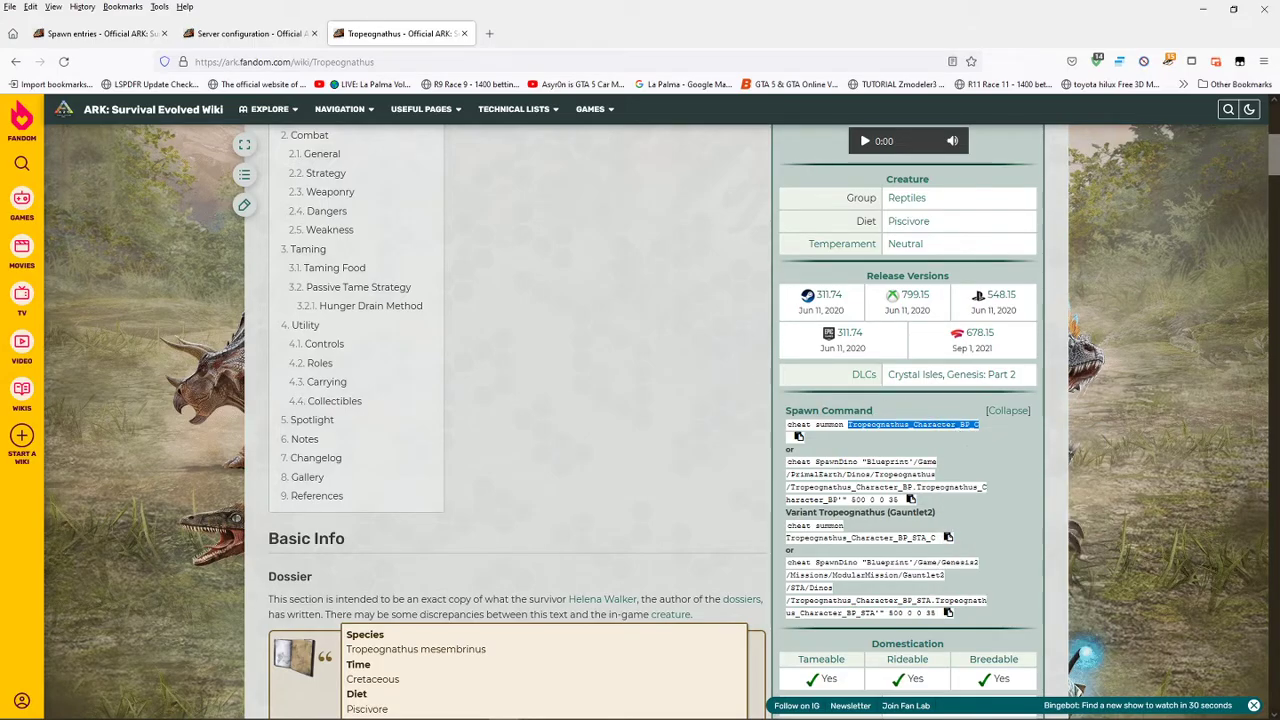
- Switch to Notepad++ and replace both Gigant_Character_BP_C values in line 1, under NPCSpawnLimits and NPCsToSpawnStrings, with Tropeognathus_Character_BP_C
key(alt+Tab)
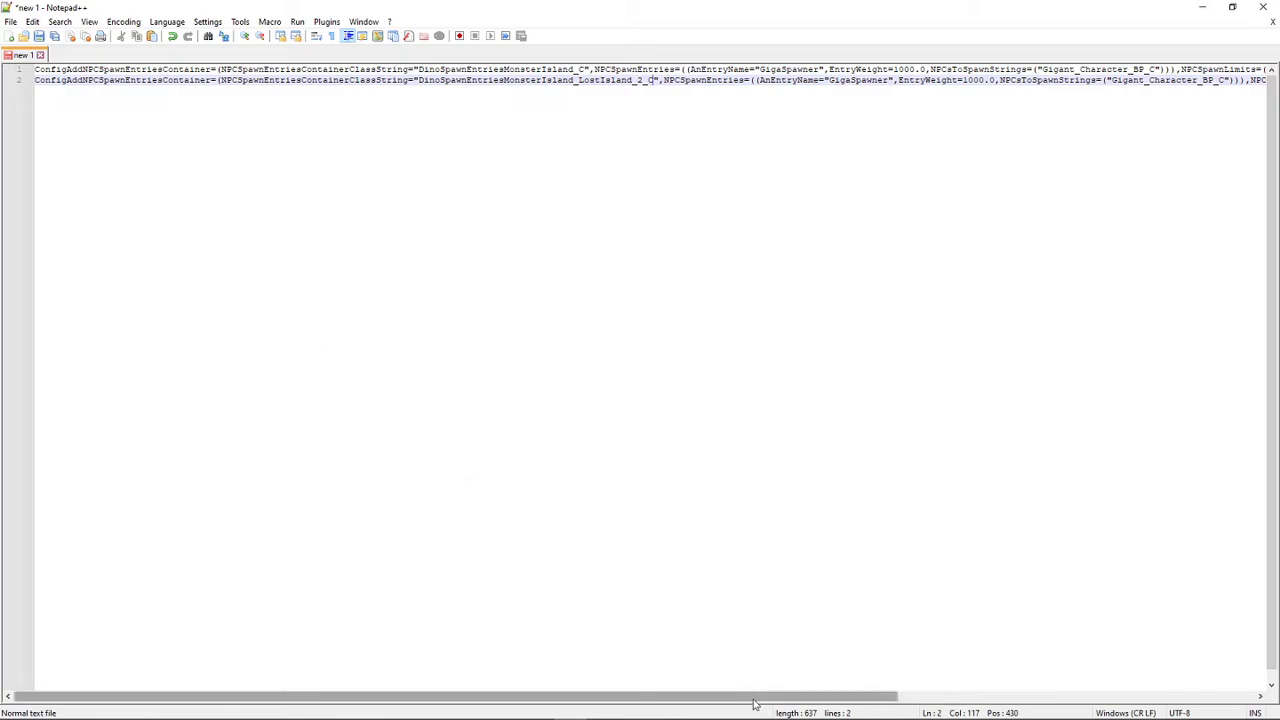
drag(754, 700, 912, 708)
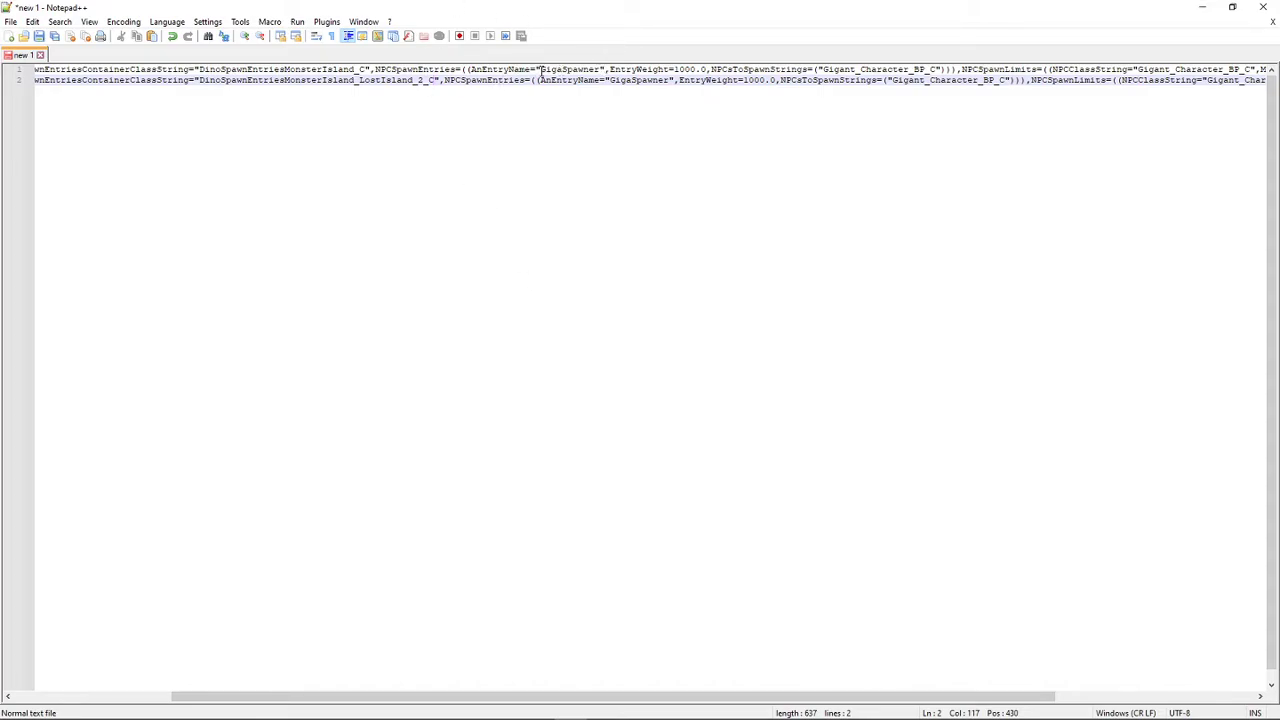
drag(540, 70, 601, 72)
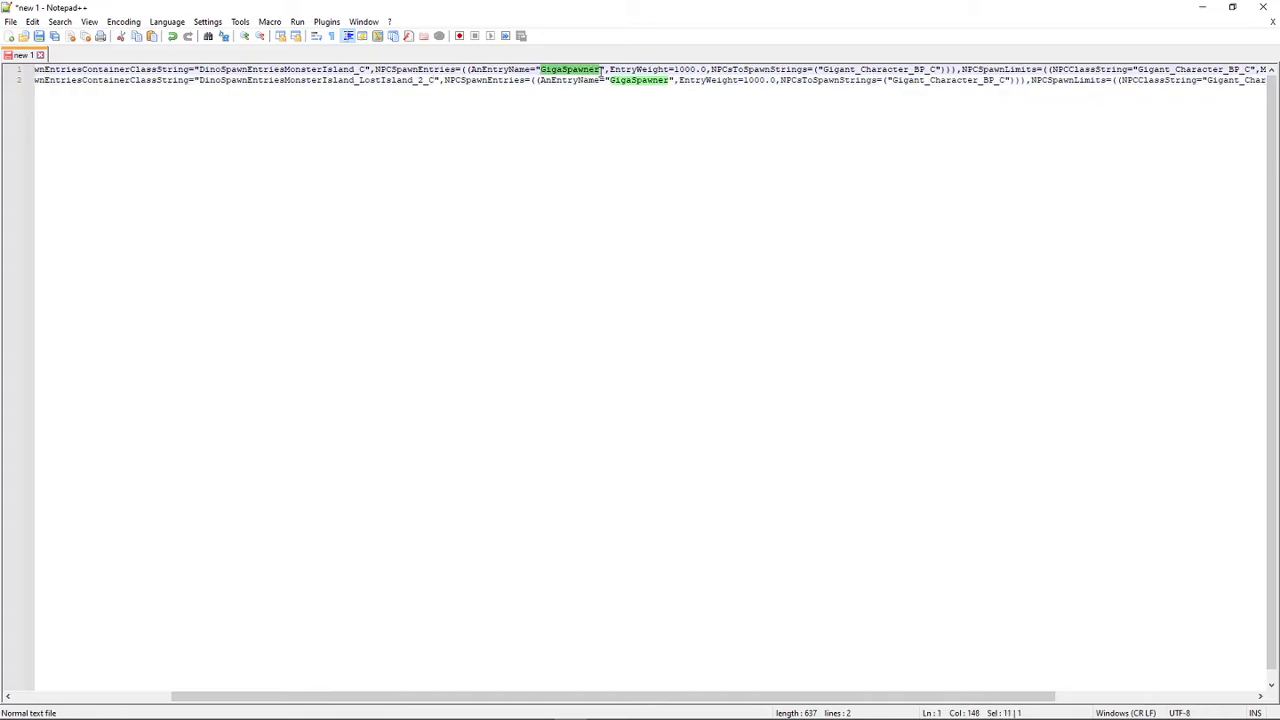
key(ctrl+End)
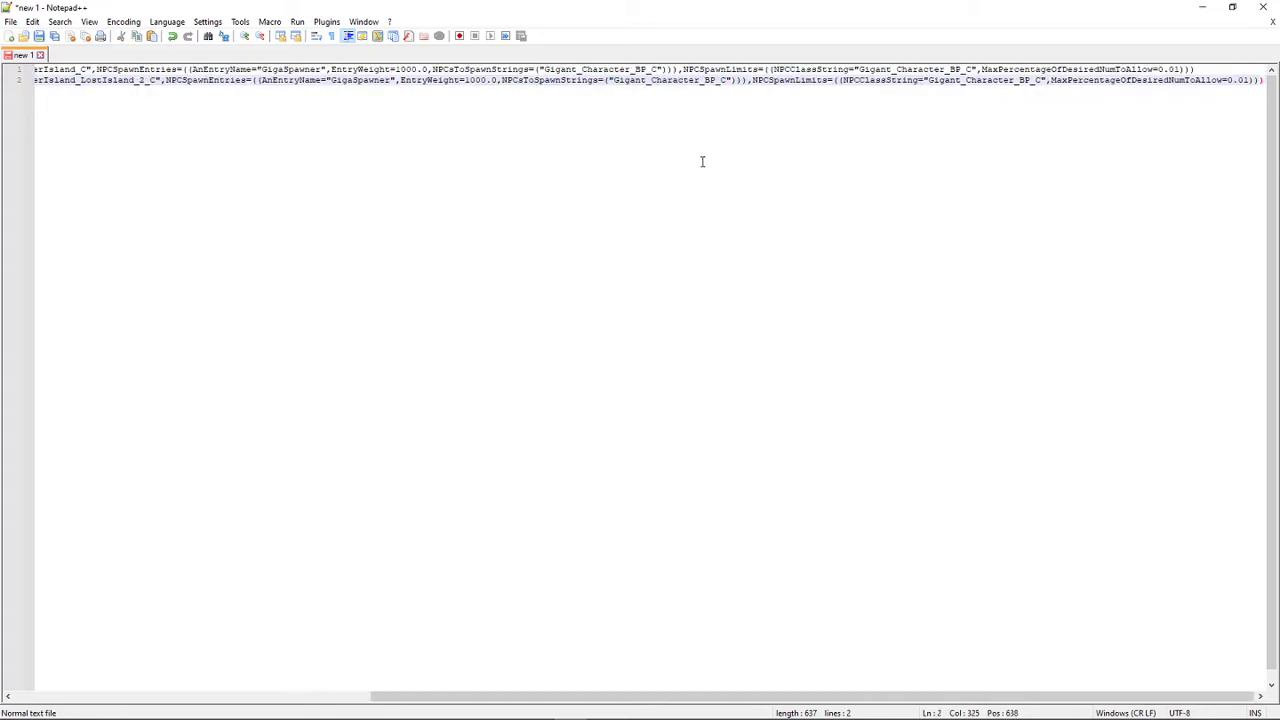
drag(972, 70, 860, 68)
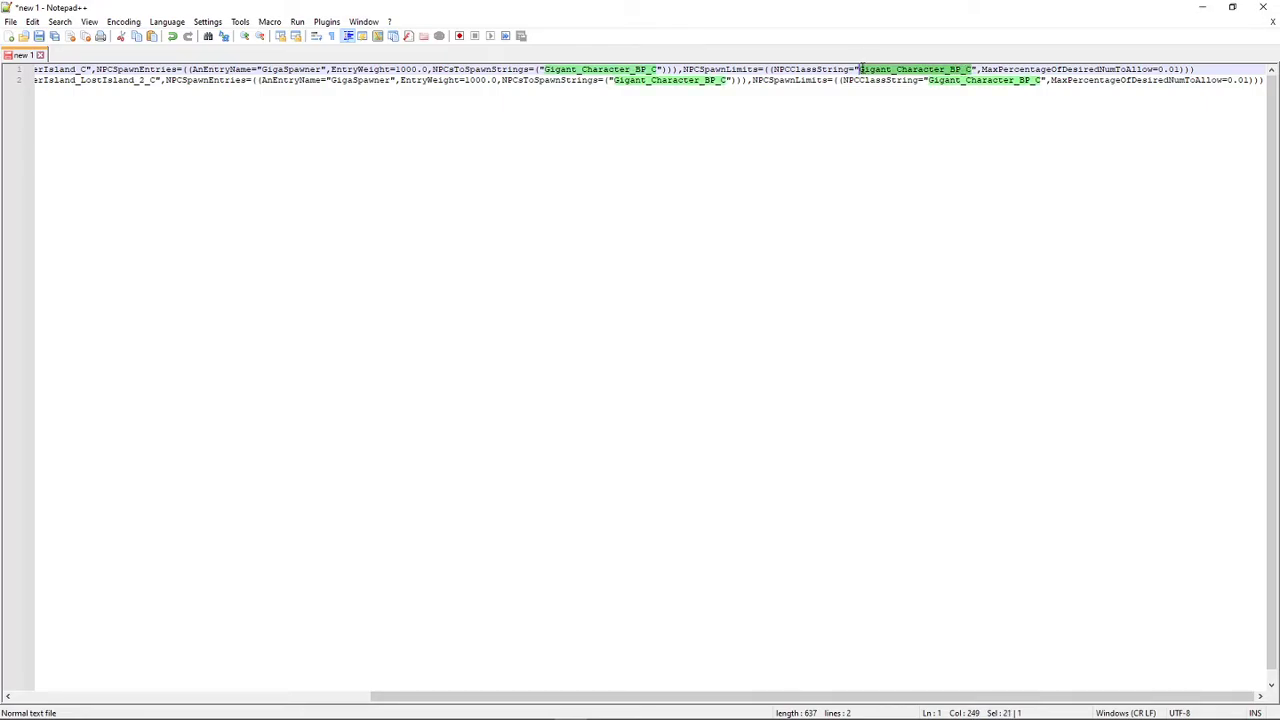
right_click(870, 72)
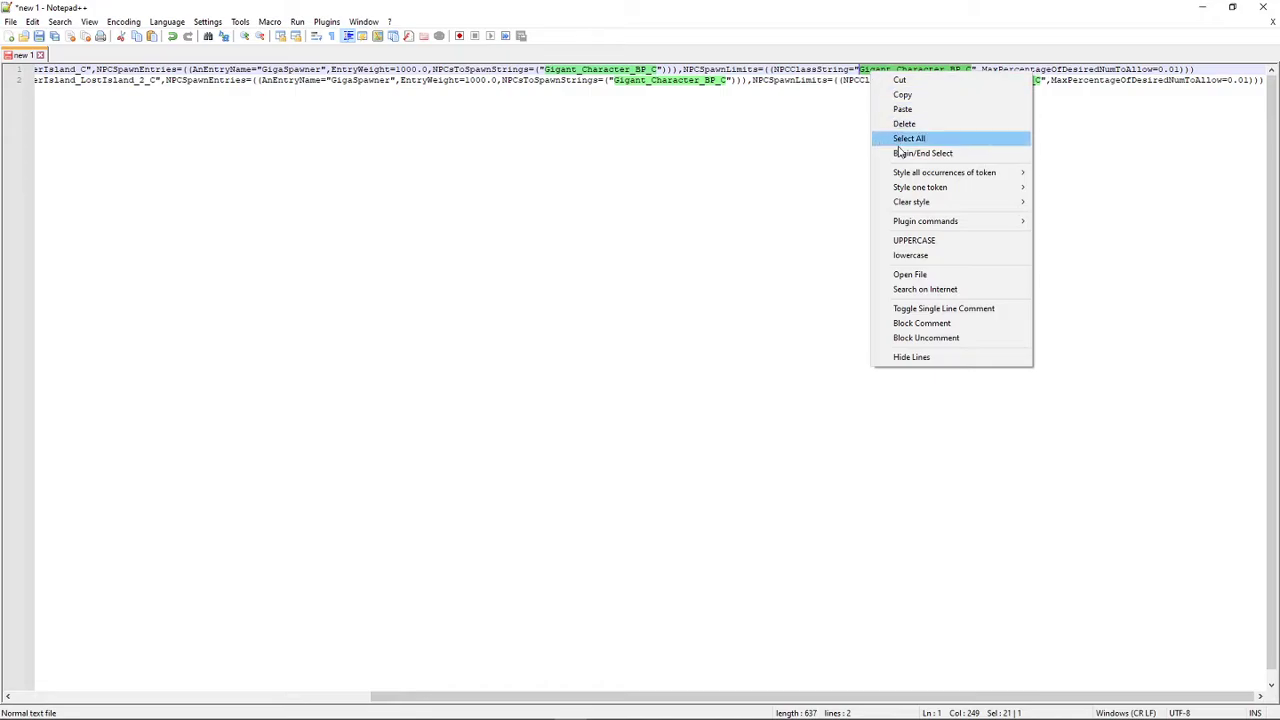
click(946, 109)
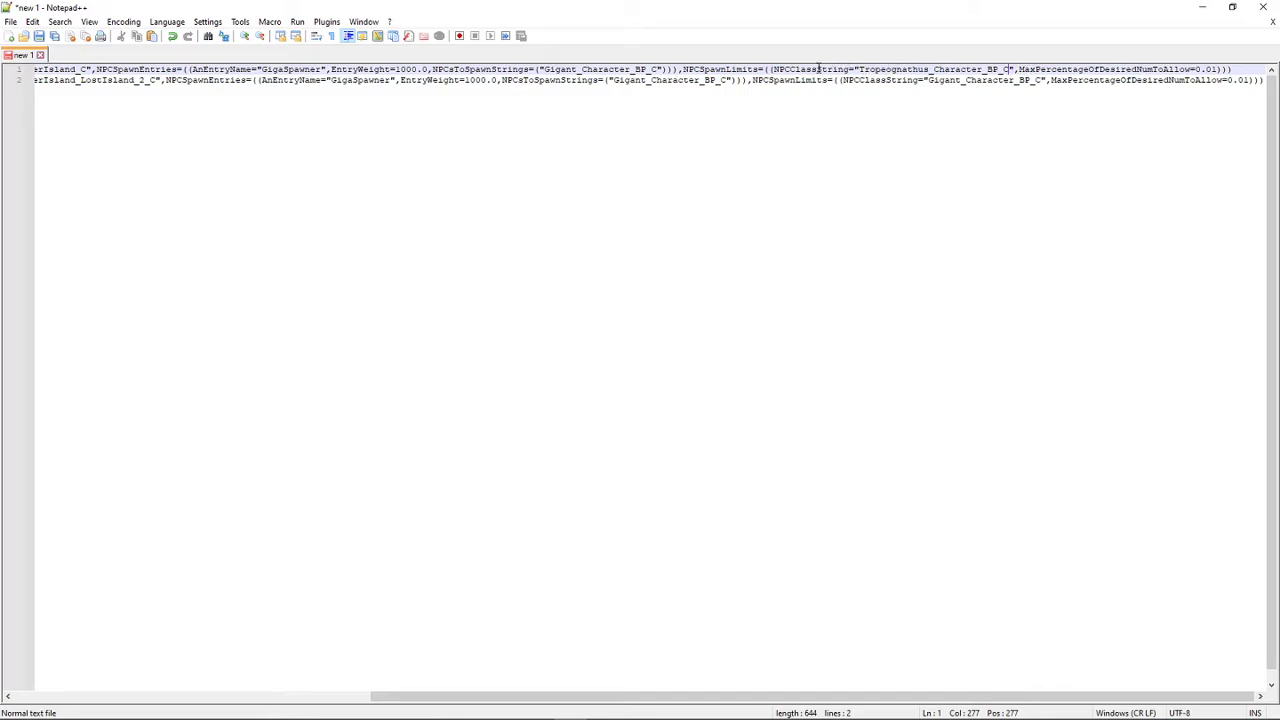
drag(660, 69, 546, 70)
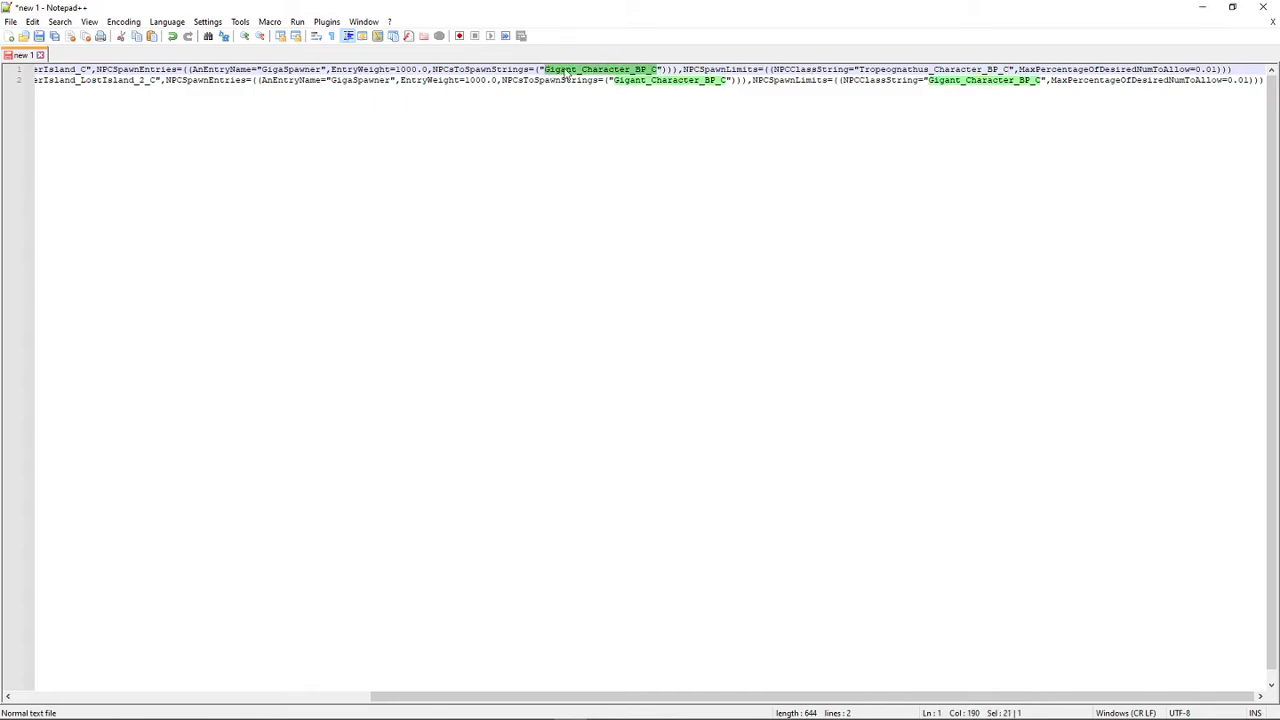
right_click(564, 70)
click(603, 108)
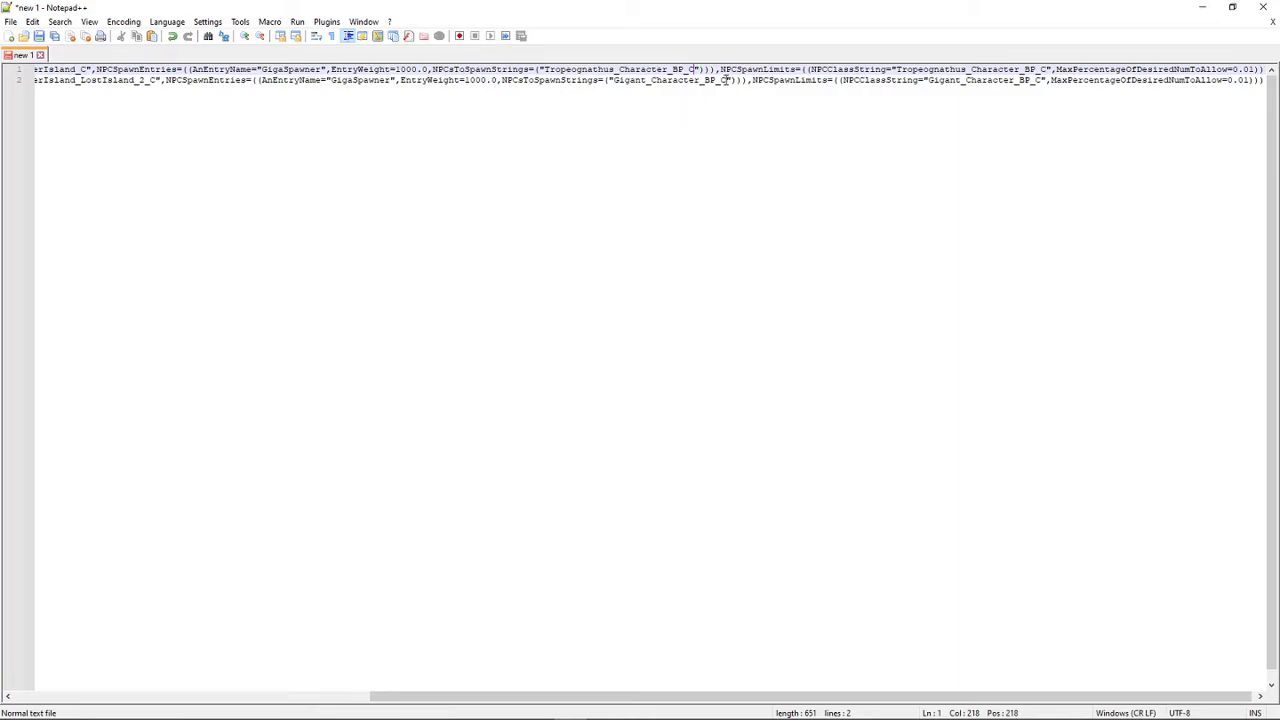
- Replace both Gigant_Character_BP_C values in line 2, under NPCsToSpawnStrings and NPCSpawnLimits, with Tropeognathus_Character_BP_C
drag(726, 80, 613, 80)
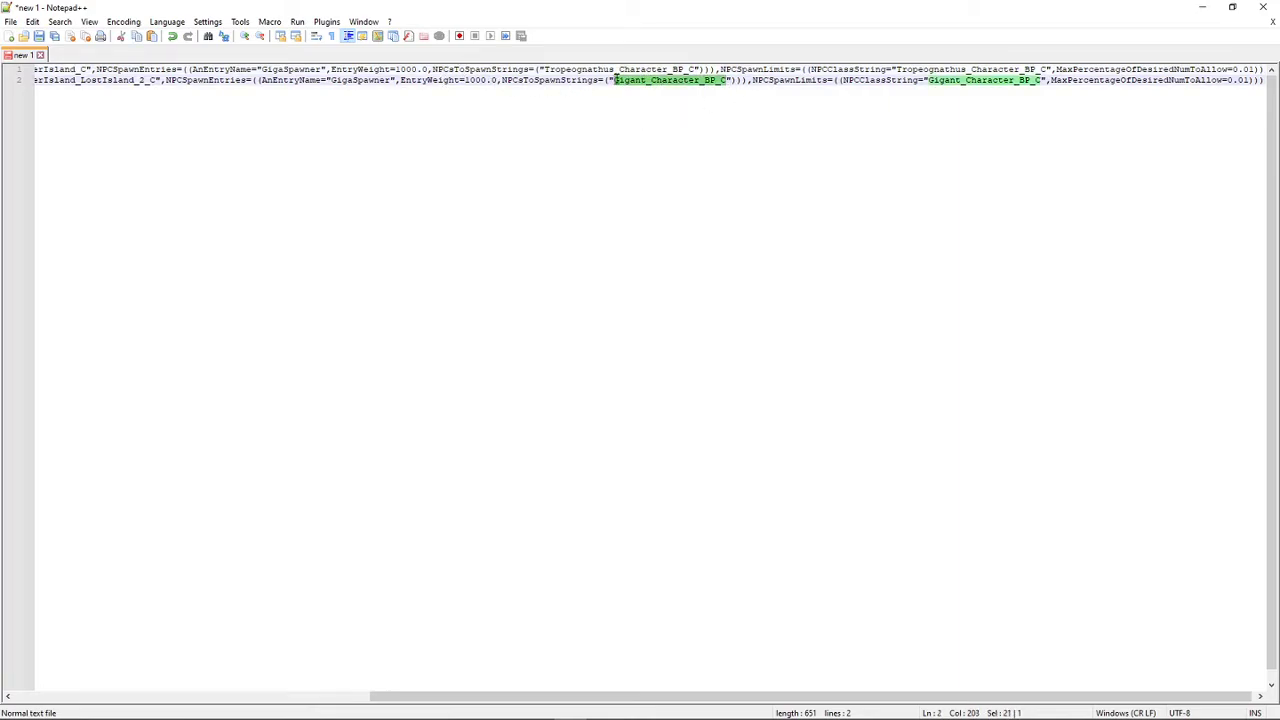
right_click(616, 80)
click(648, 117)
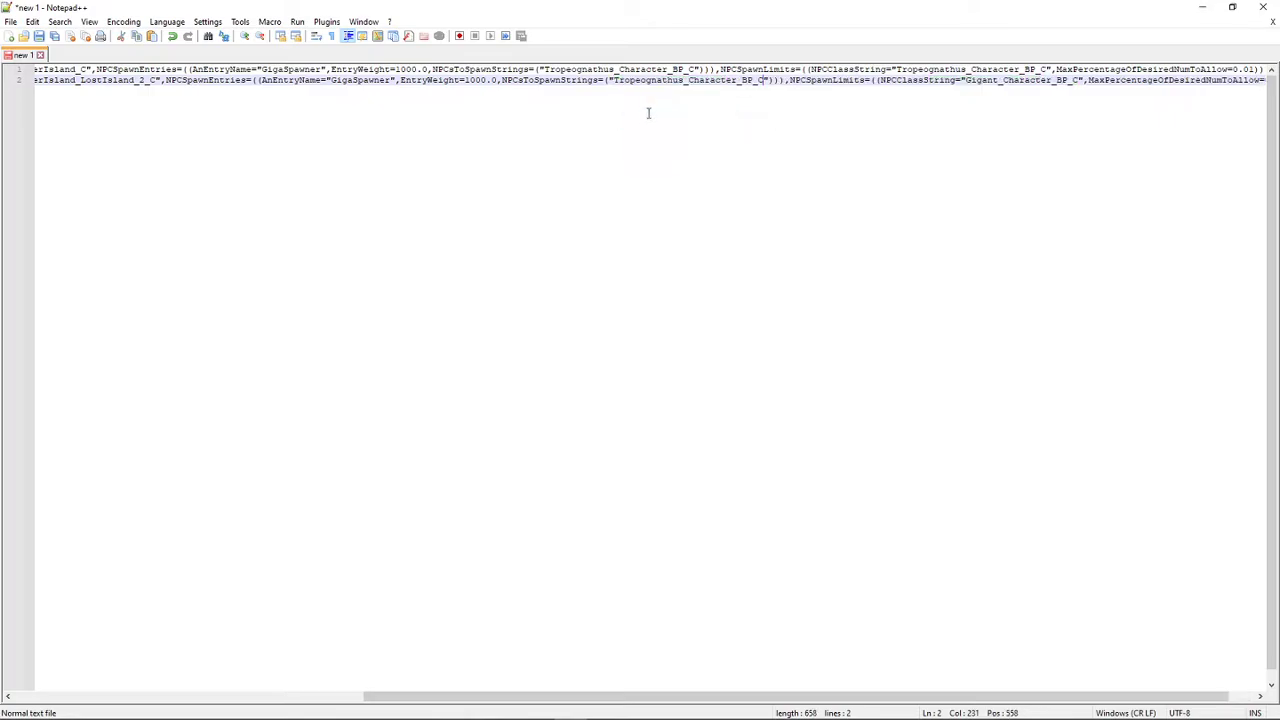
drag(1078, 82, 930, 78)
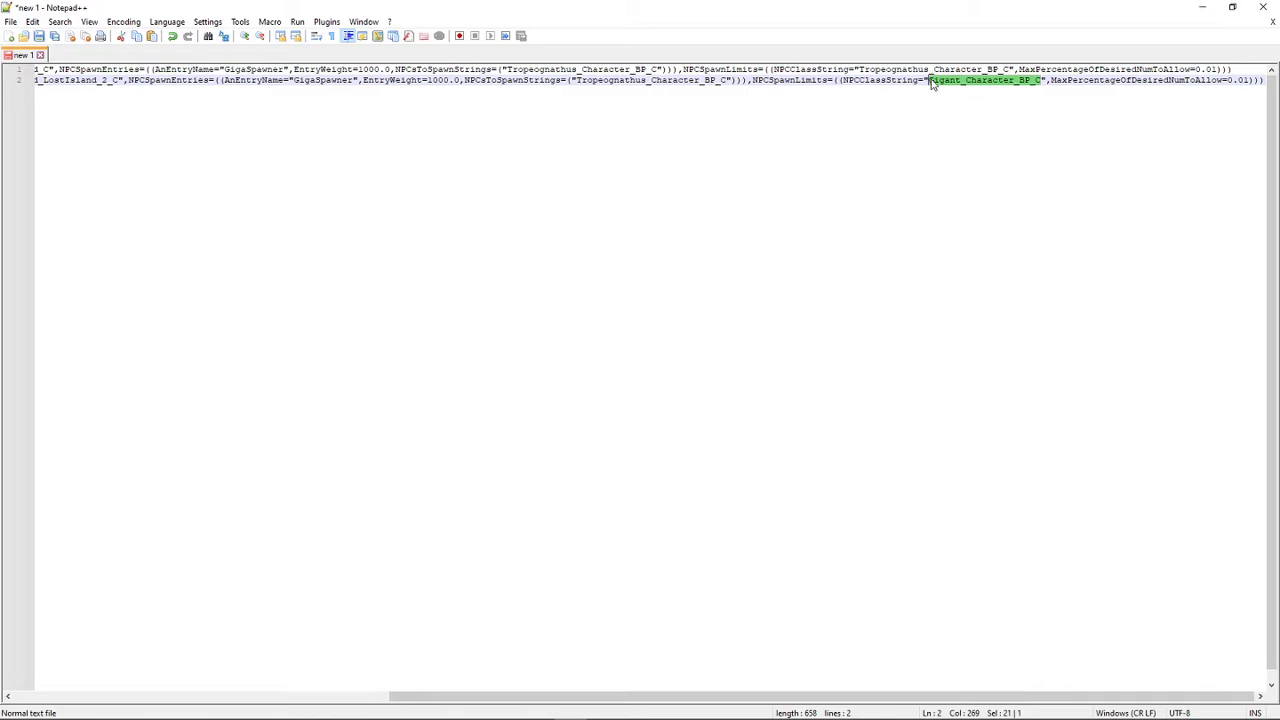
right_click(931, 79)
click(936, 117)
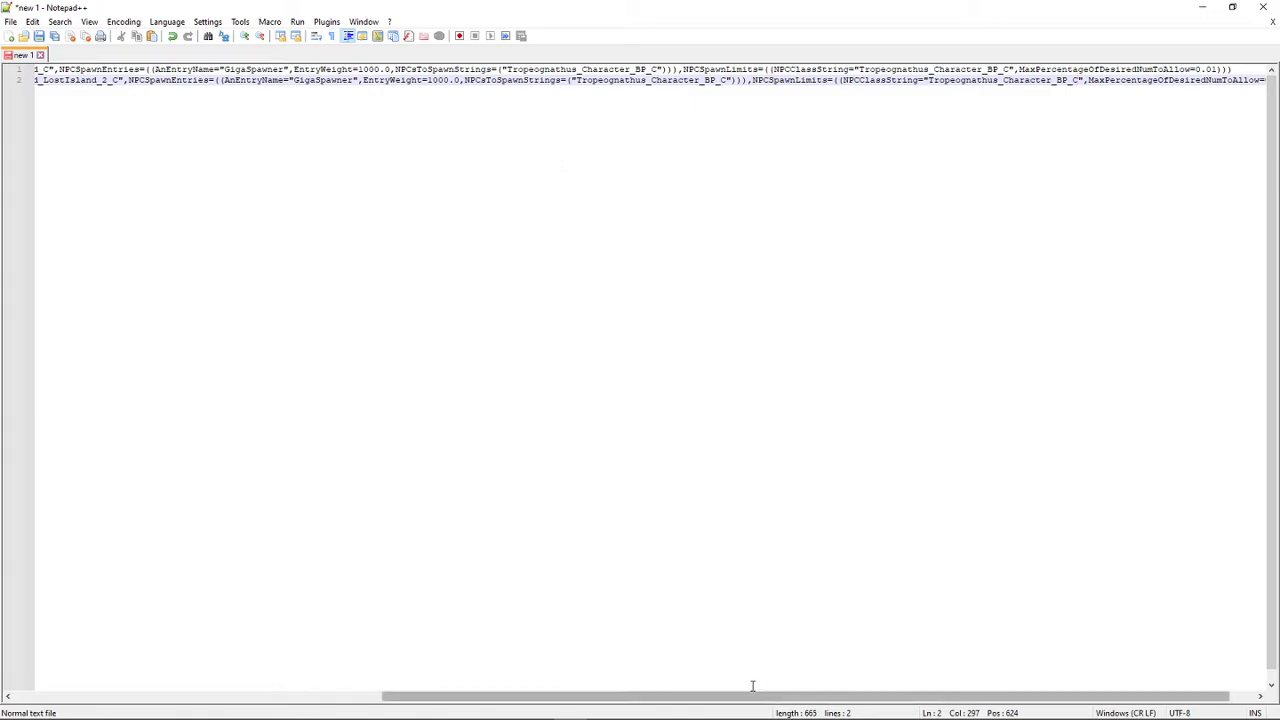
- Review both spawn configuration lines from start to end, checking the container class names, entry weights, creature classes and spawn limits
drag(745, 696, 308, 686)
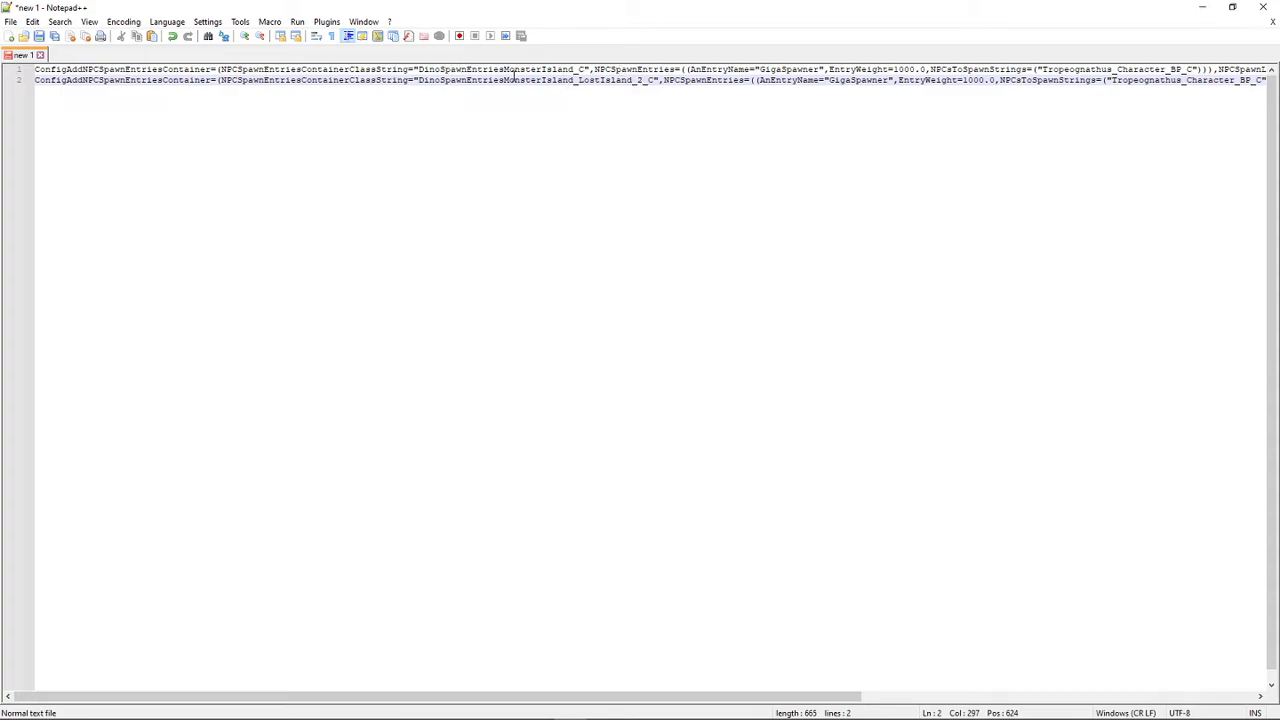
drag(584, 70, 418, 69)
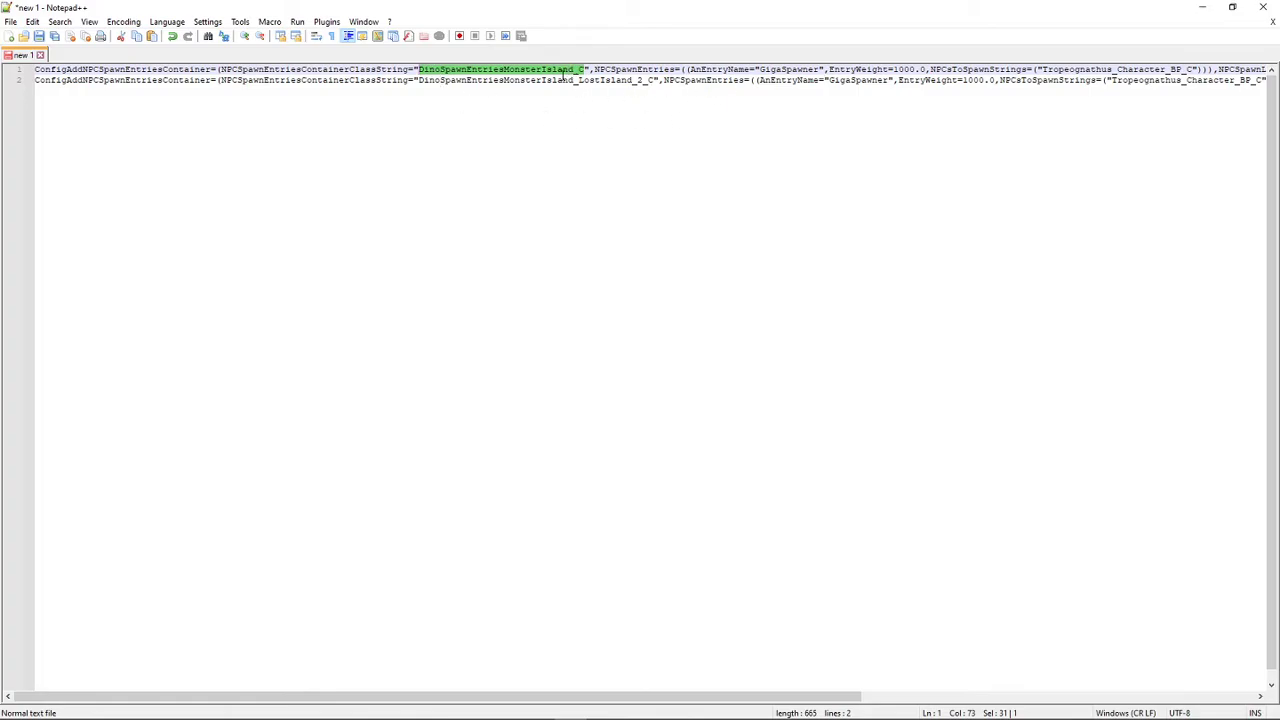
click(421, 74)
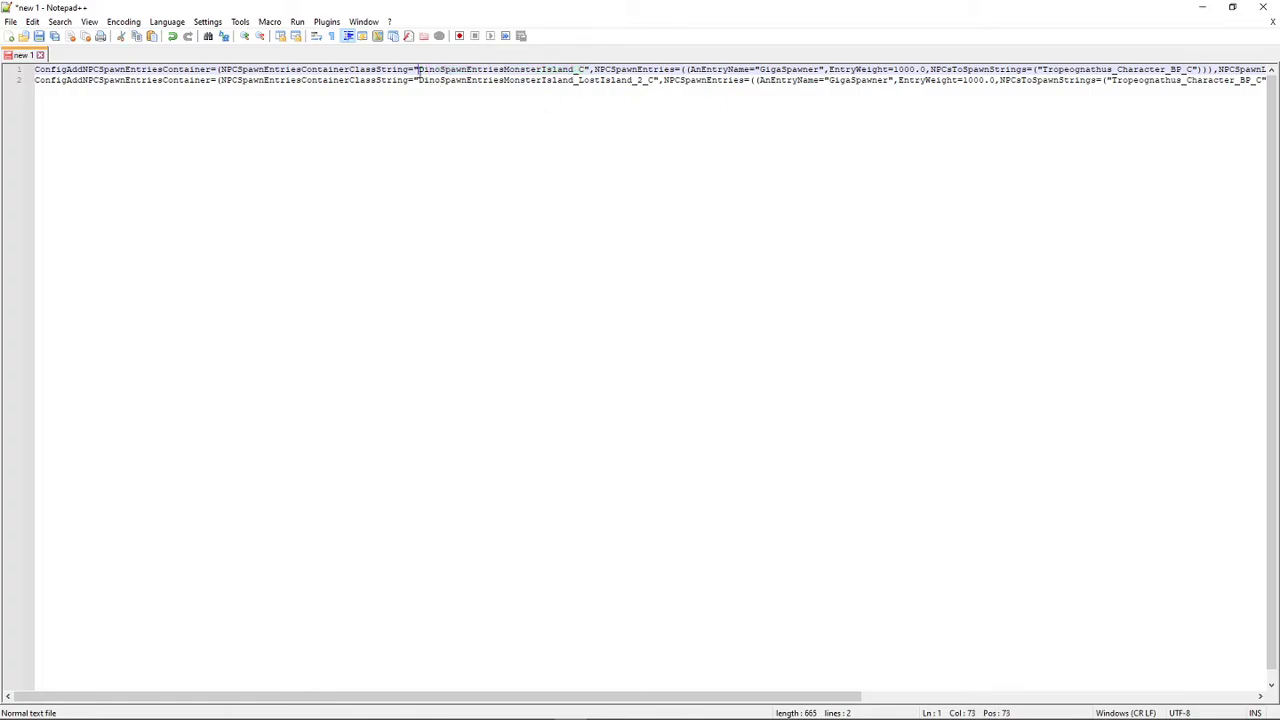
drag(420, 72, 584, 72)
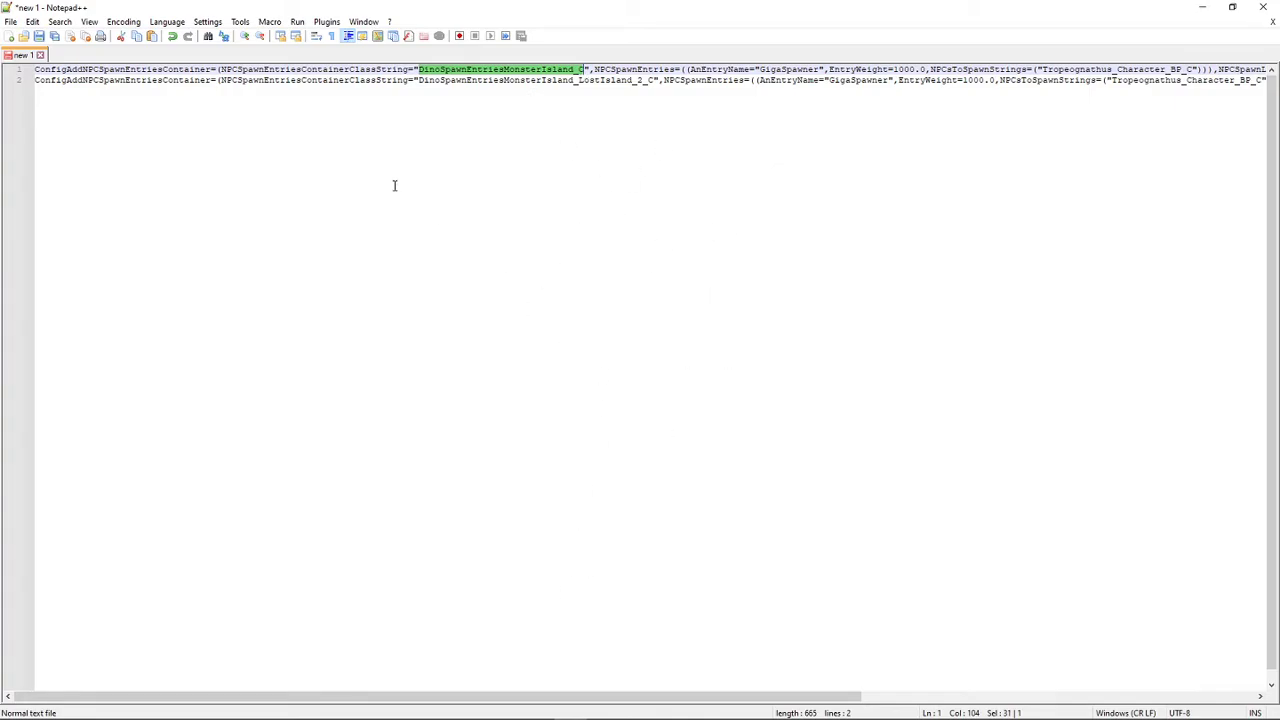
click(457, 79)
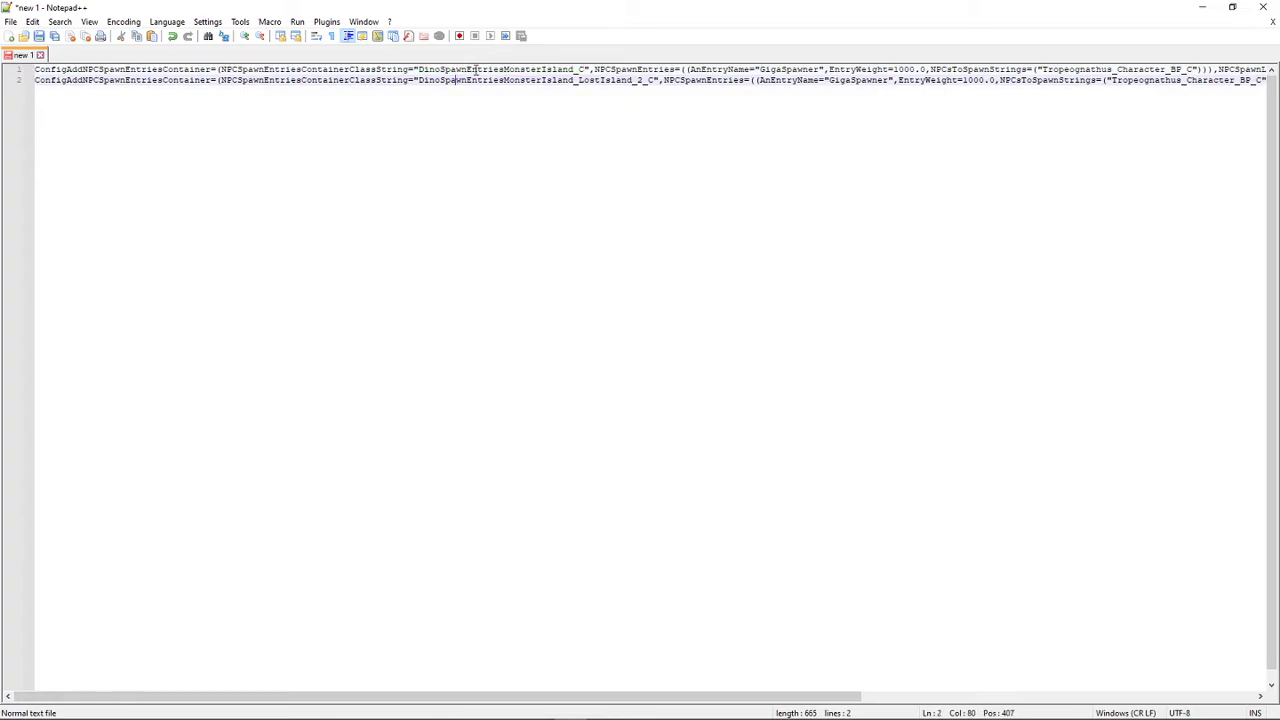
drag(651, 696, 1040, 697)
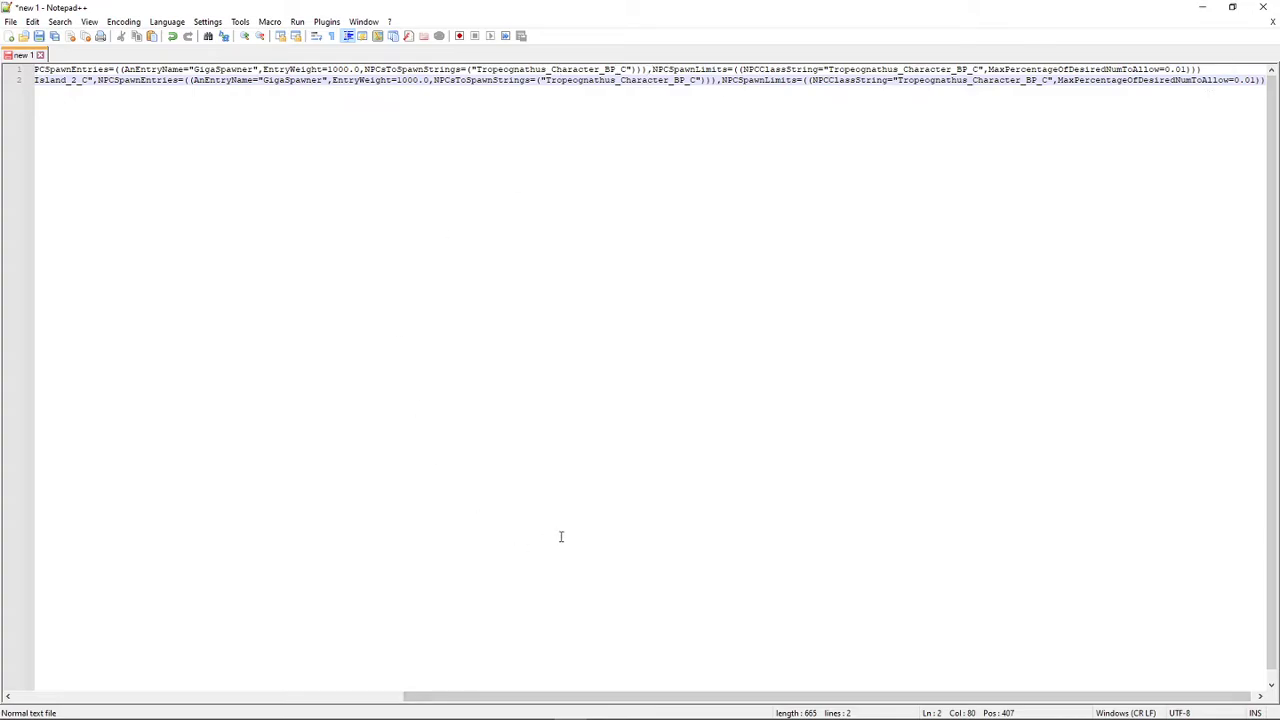
drag(866, 697, 680, 710)
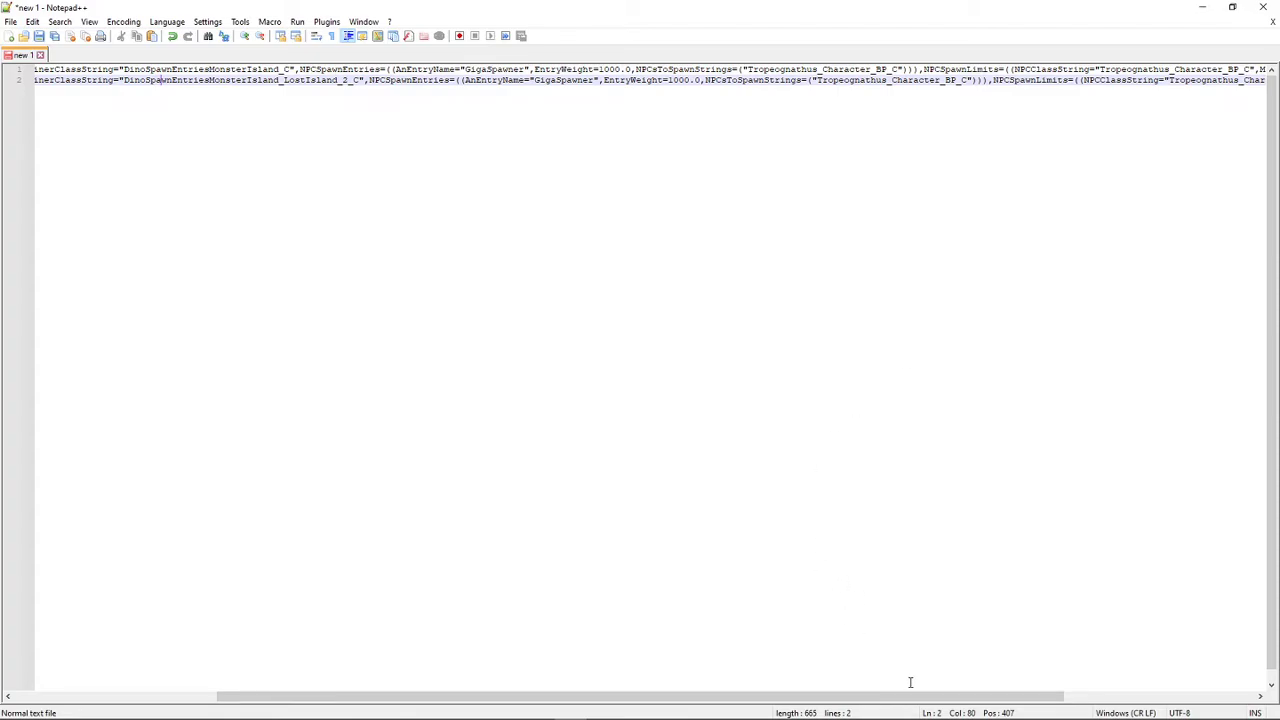
- Replace the AnEntryName value GigaSpawner with Tropeognathus in both configuration lines, copying the word from line 1's creature class name
drag(910, 696, 1101, 696)
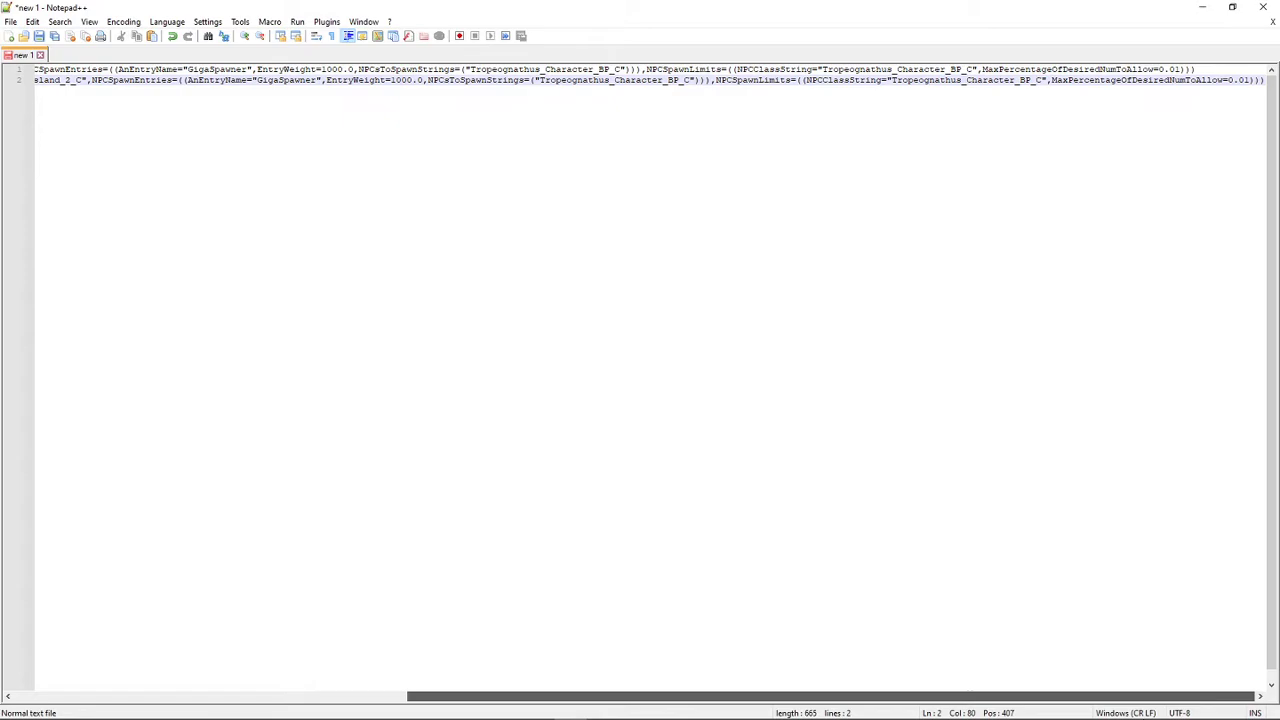
drag(1101, 696, 486, 654)
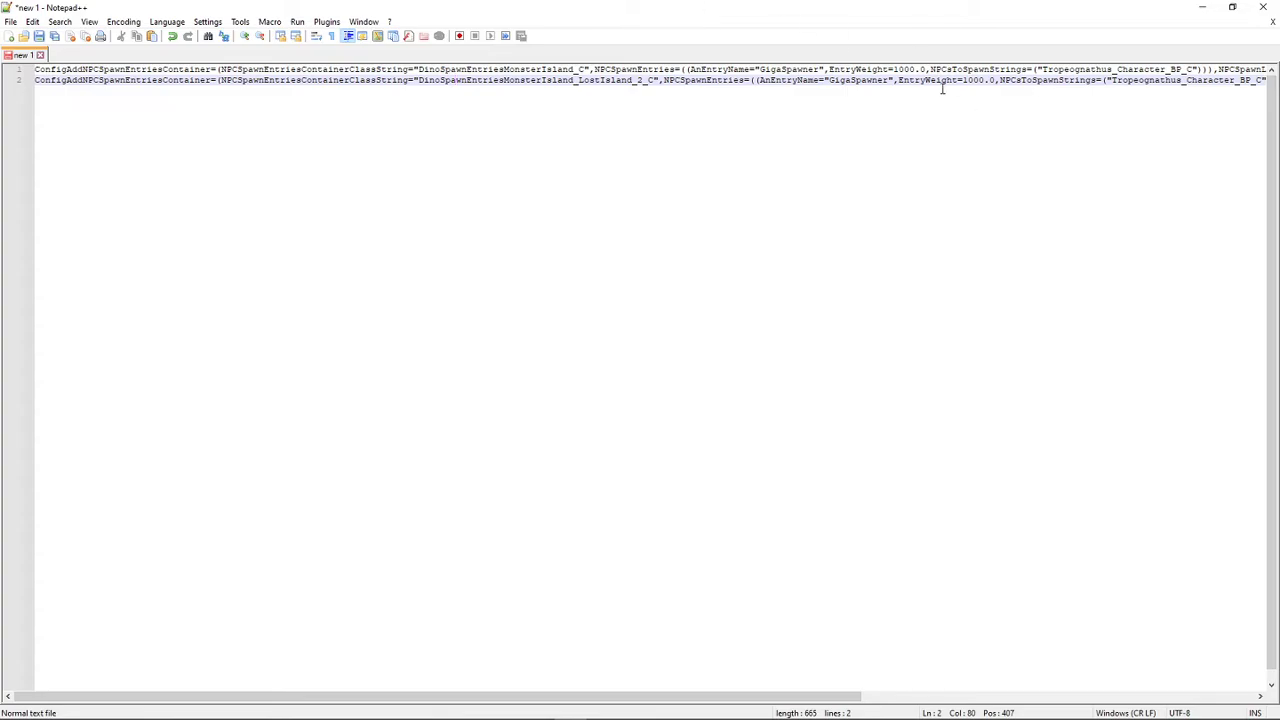
drag(1112, 70, 1039, 70)
right_click(1054, 72)
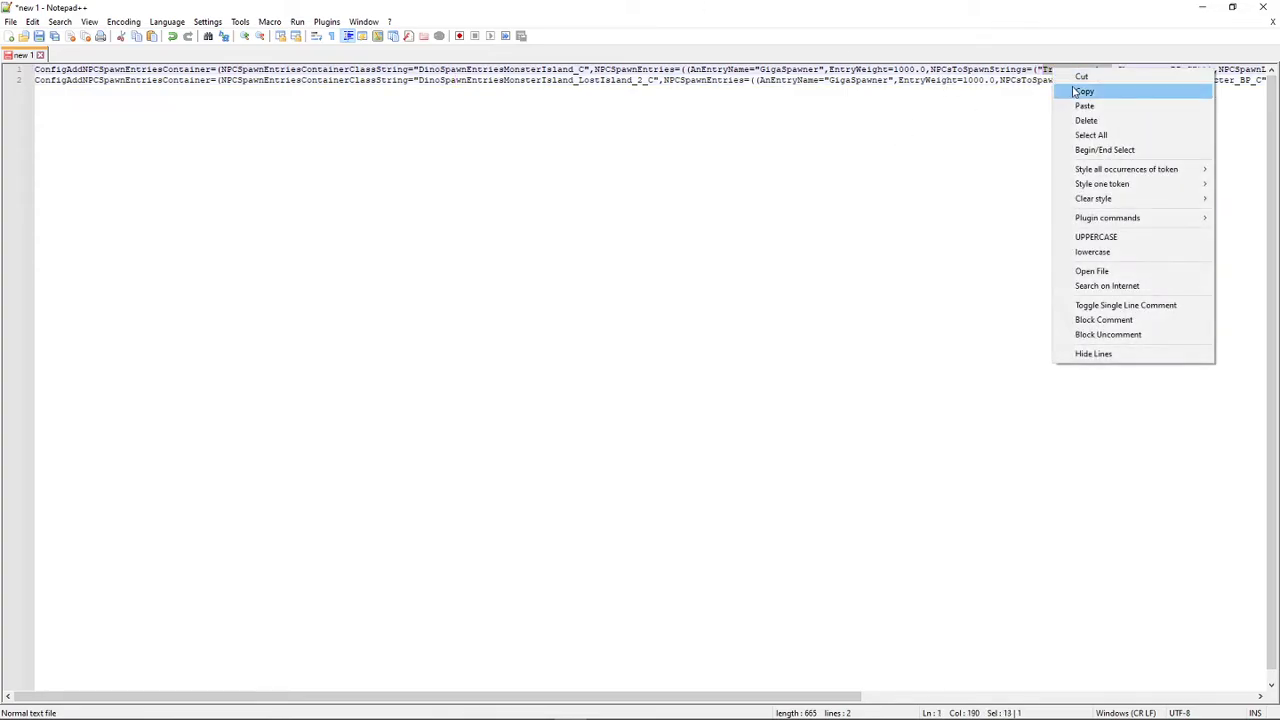
click(1084, 91)
drag(818, 69, 761, 69)
right_click(763, 72)
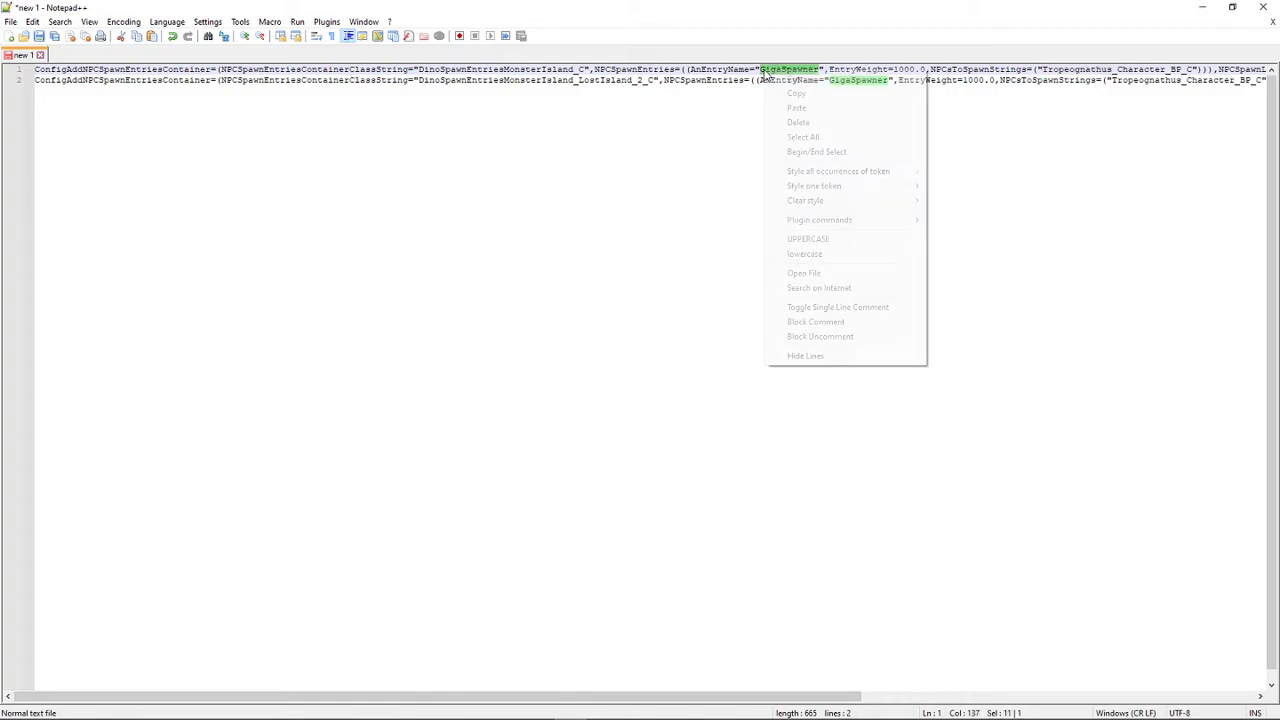
click(812, 108)
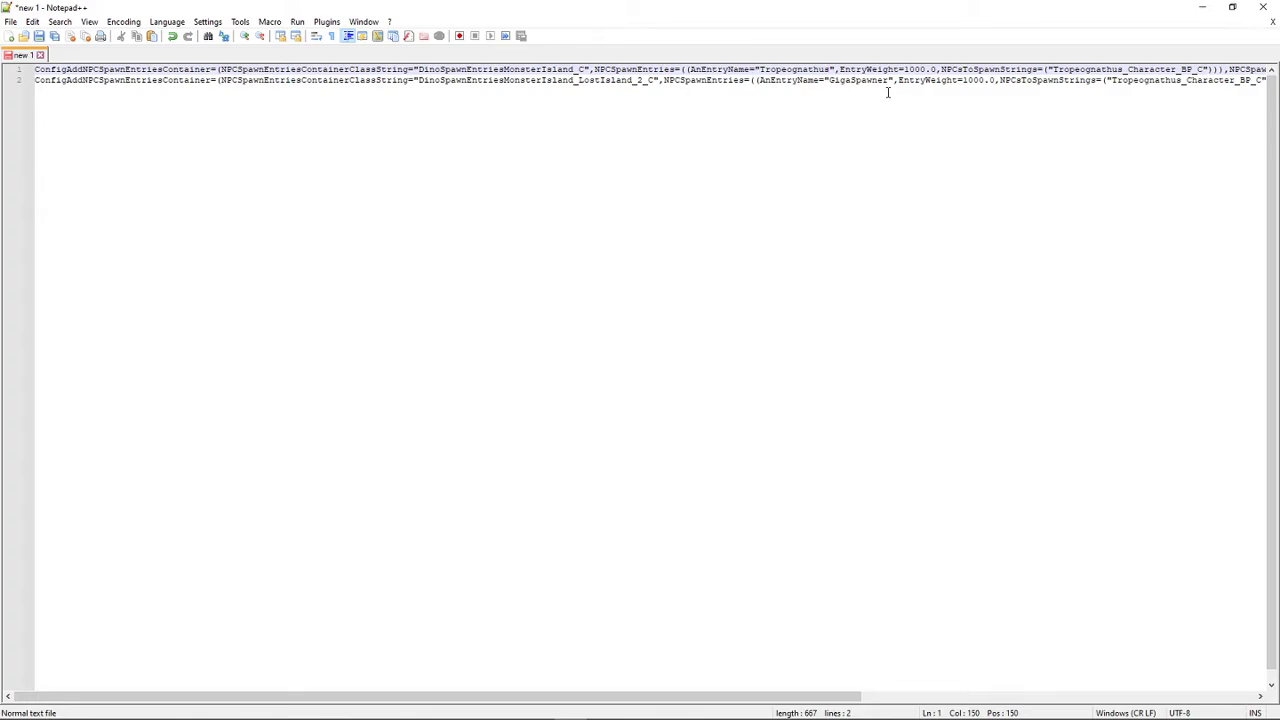
drag(889, 80, 828, 80)
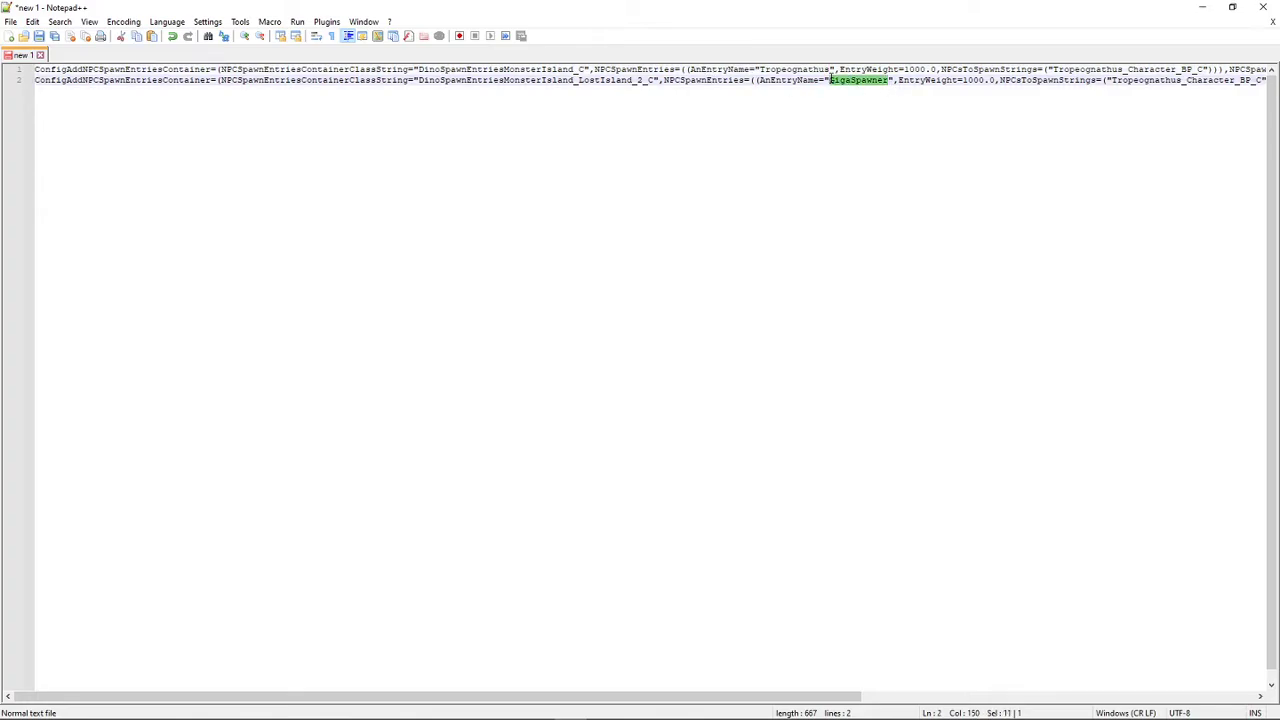
right_click(836, 82)
click(868, 116)
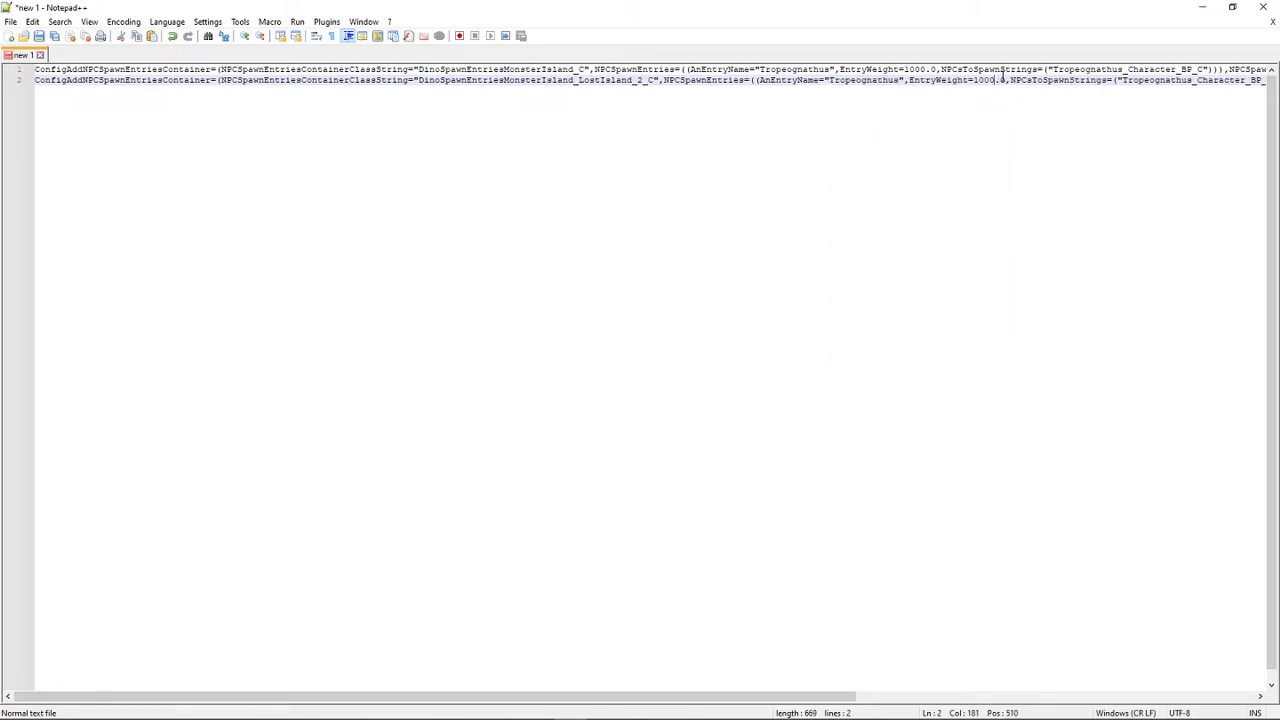
- Set EntryWeight to 1.0 in line 2 and in line 1
key(BackSpace)
key(BackSpace)
key(BackSpace)
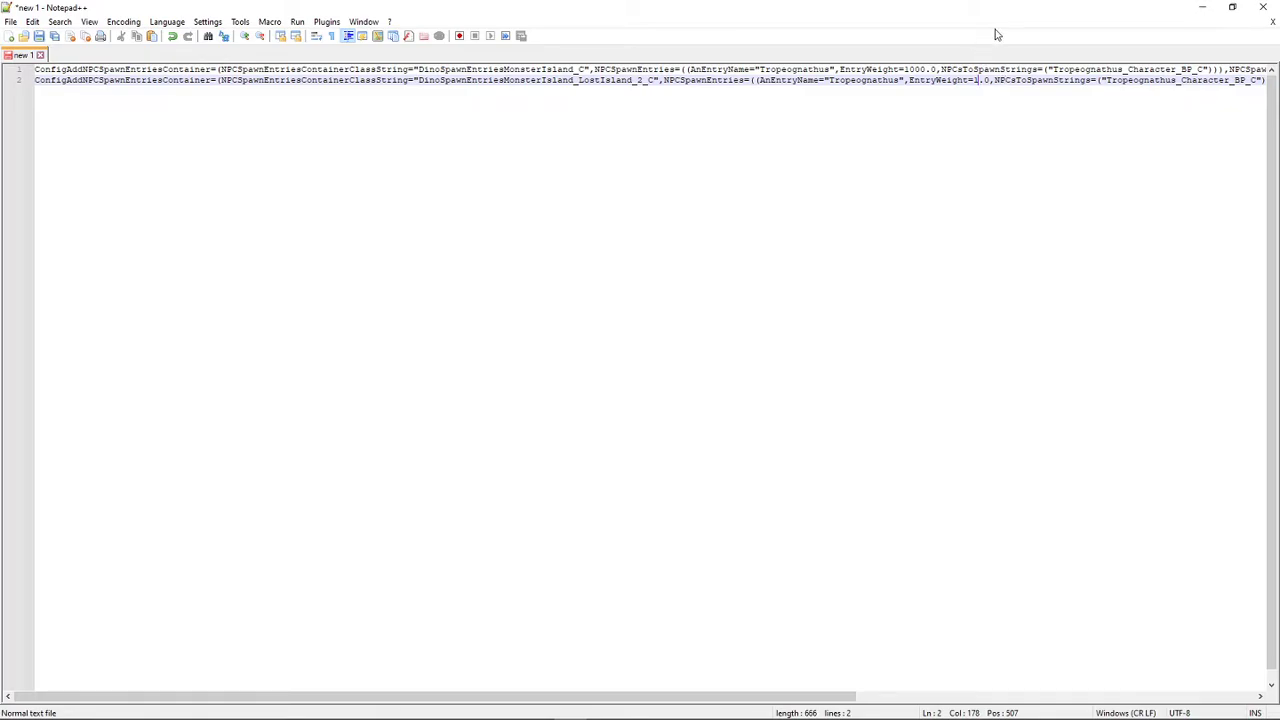
click(926, 70)
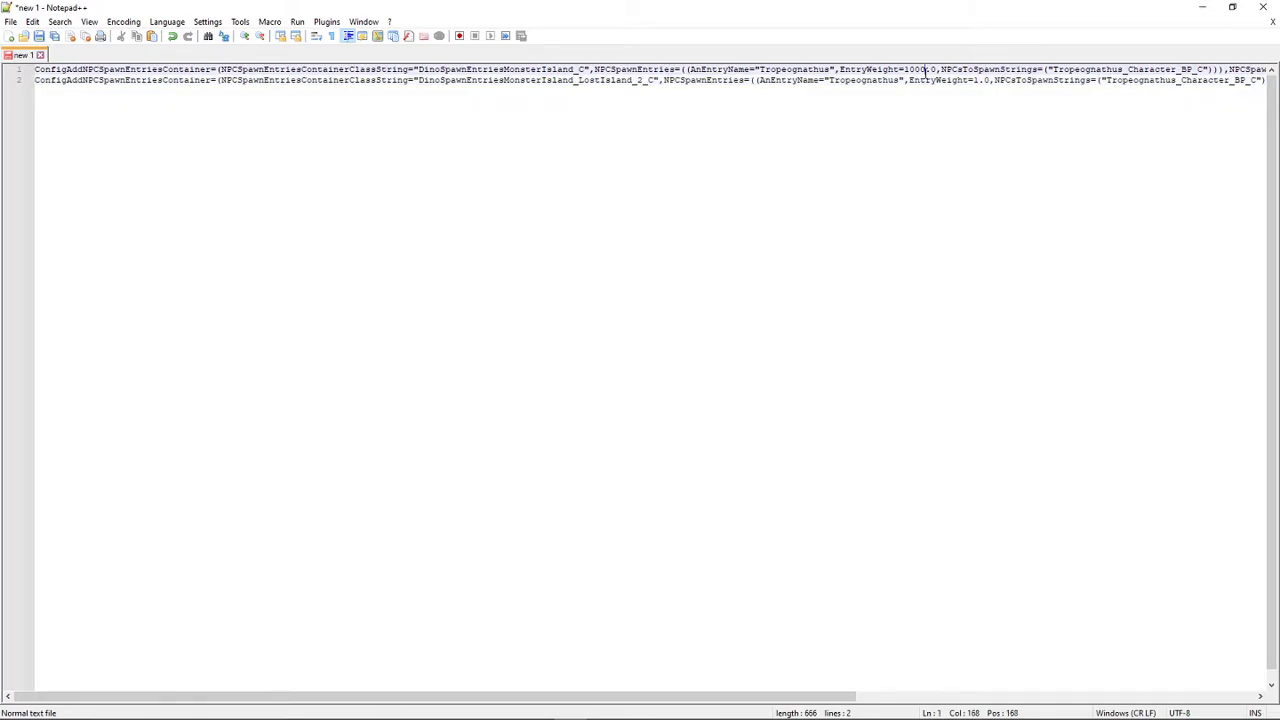
key(BackSpace)
key(BackSpace)
key(BackSpace)
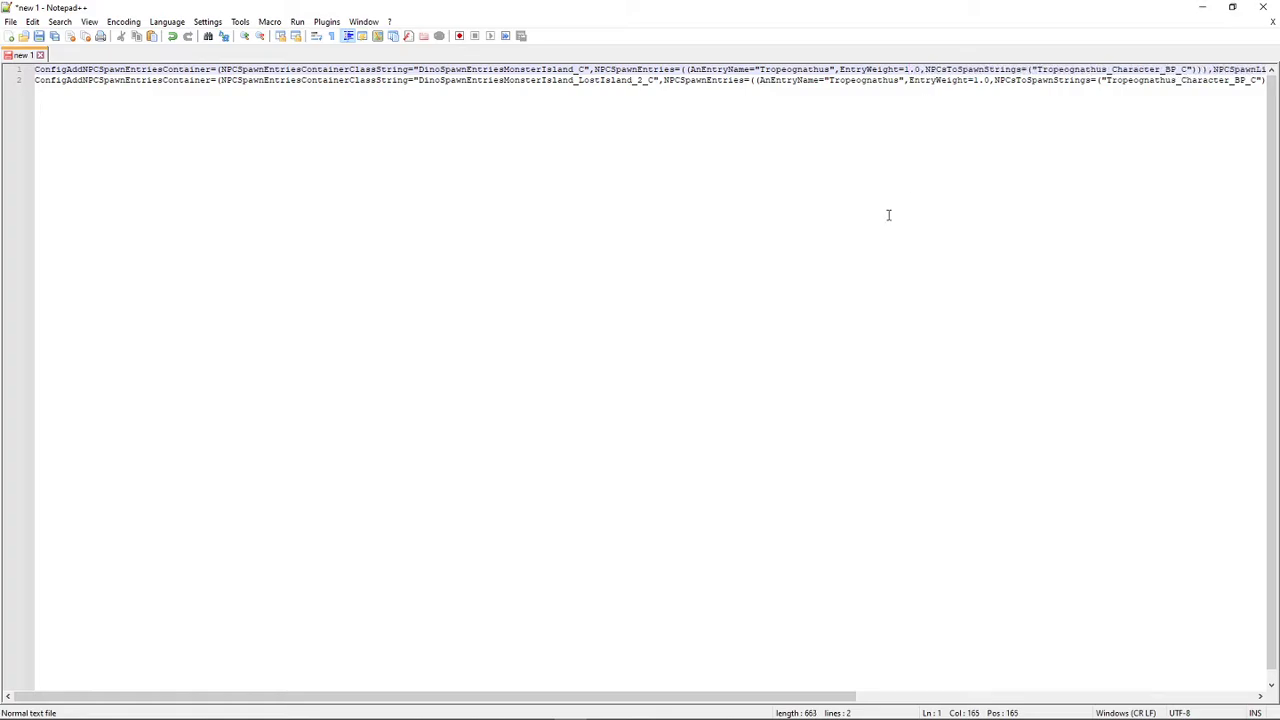
- Set MaxPercentageOfDesiredNumToAllow to 1.00 at the end of both line 1 and line 2
drag(808, 703, 1209, 718)
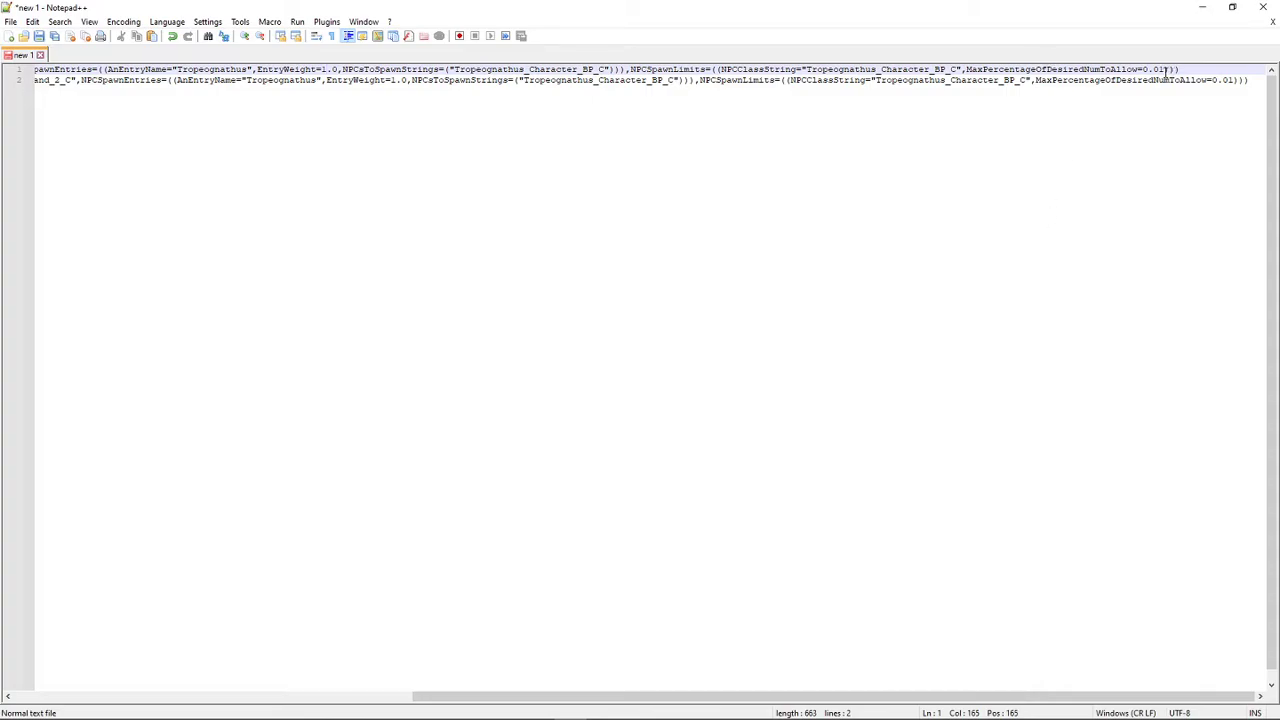
drag(1167, 71, 1153, 71)
text(00)
drag(1151, 71, 1144, 71)
text(1)
drag(1234, 80, 1222, 80)
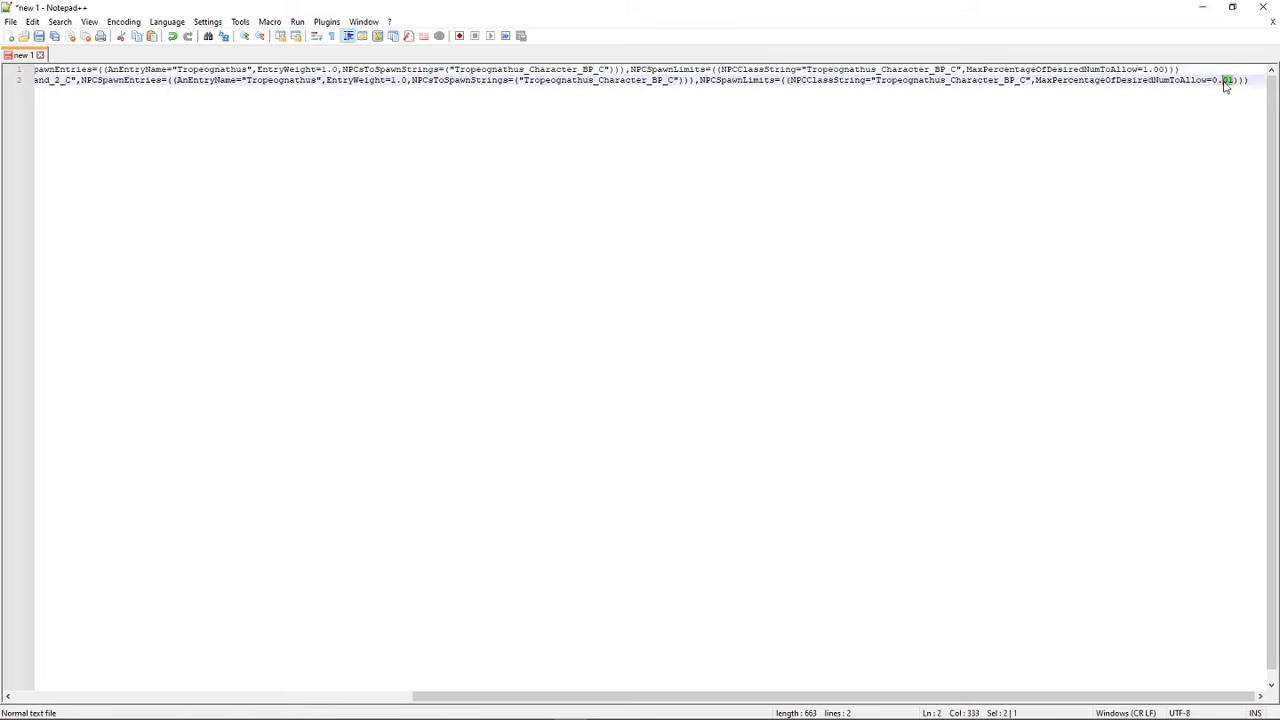
text(00)
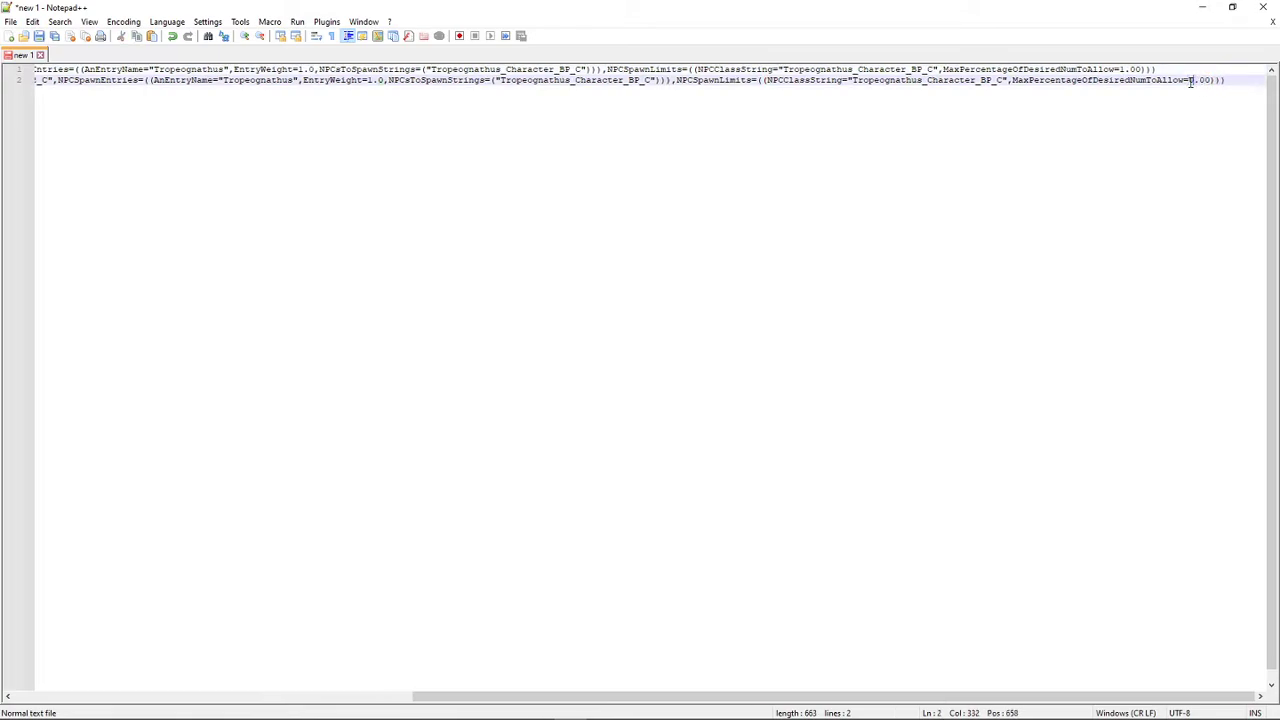
drag(1193, 80, 1188, 81)
text(1)
- Select the entire document and copy both finished spawn configuration lines
drag(870, 698, 283, 615)
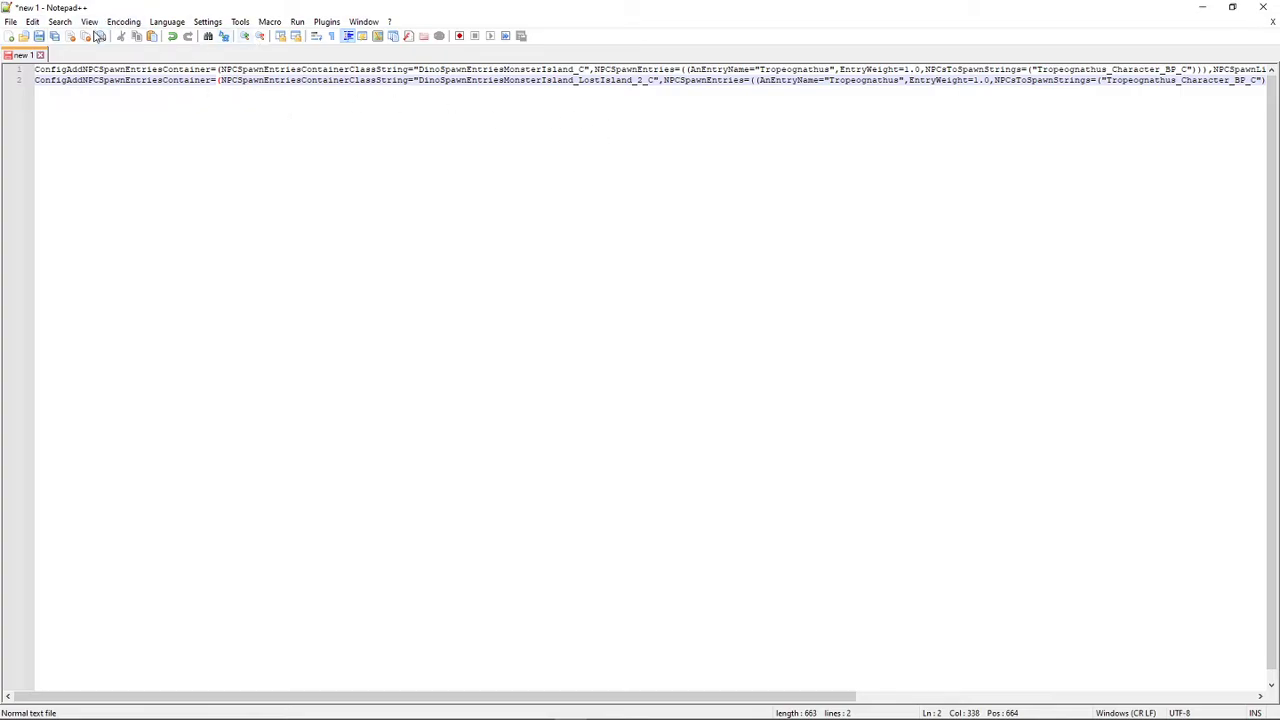
right_click(248, 111)
click(312, 178)
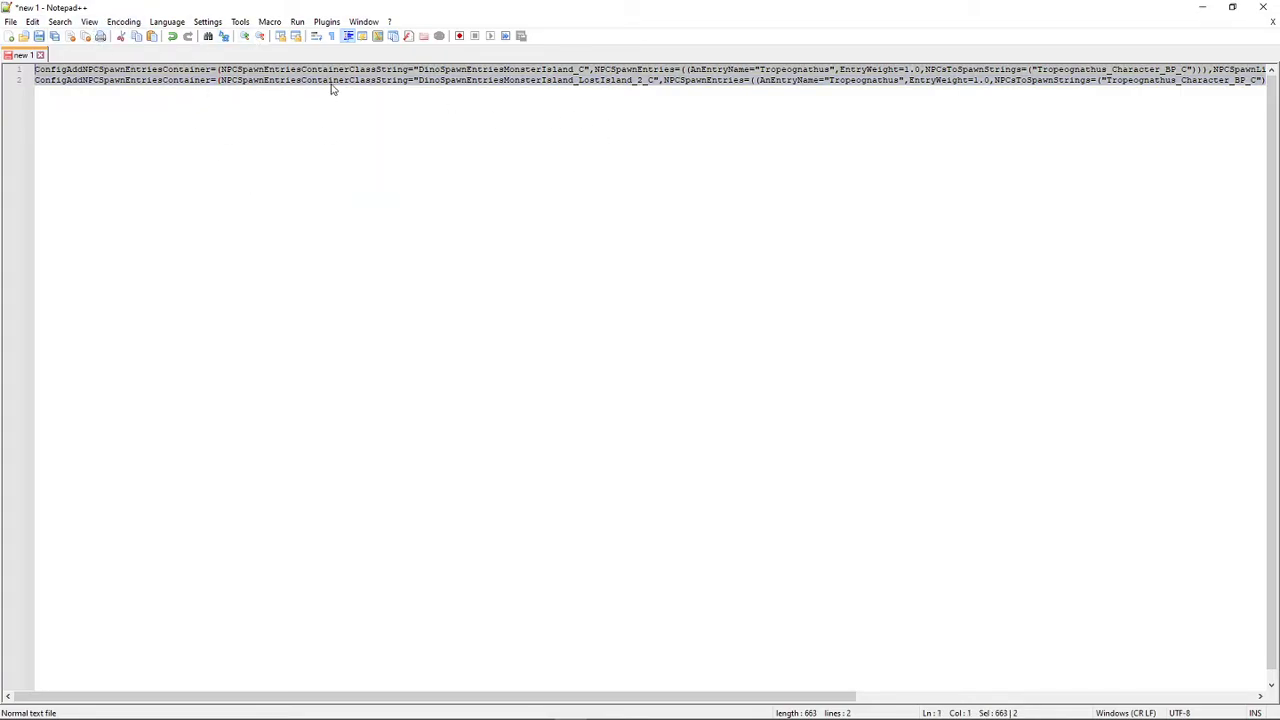
right_click(331, 78)
click(372, 102)
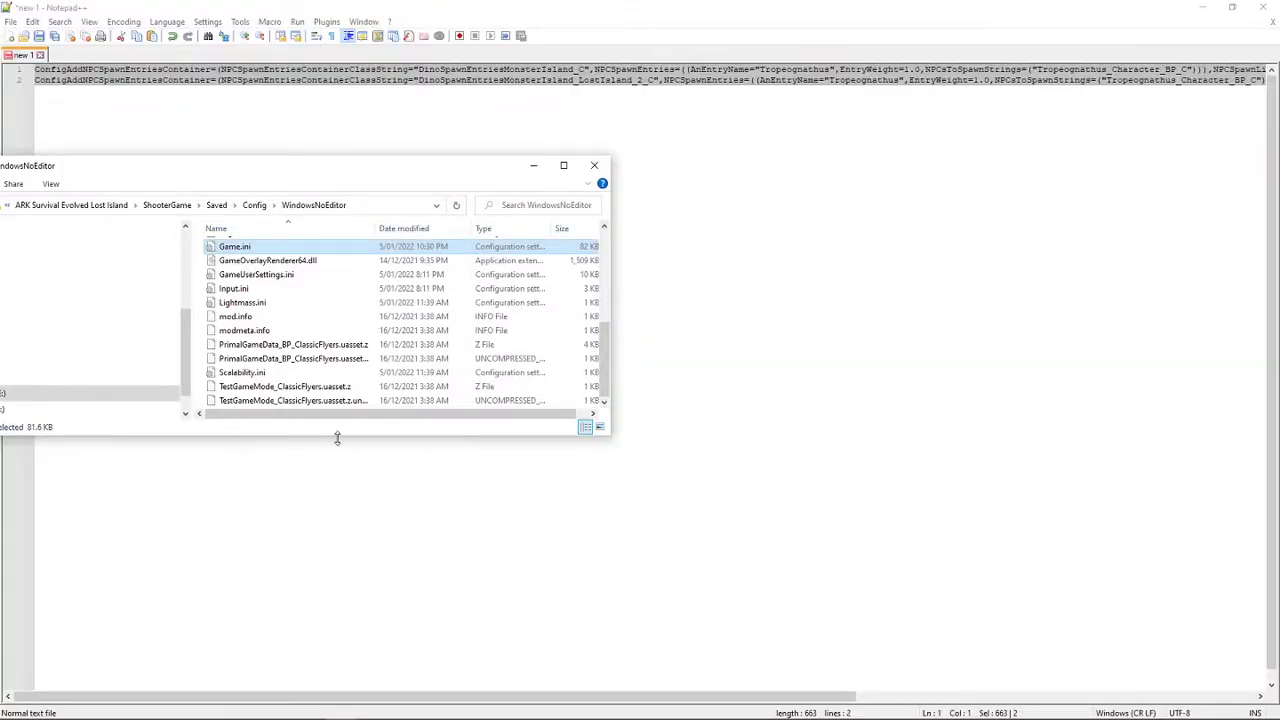
- Open Game.ini from the WindowsNoEditor folder and paste the copied lines on a new line directly below [/Script/ShooterGame.ShooterGameMode]
right_click(327, 226)
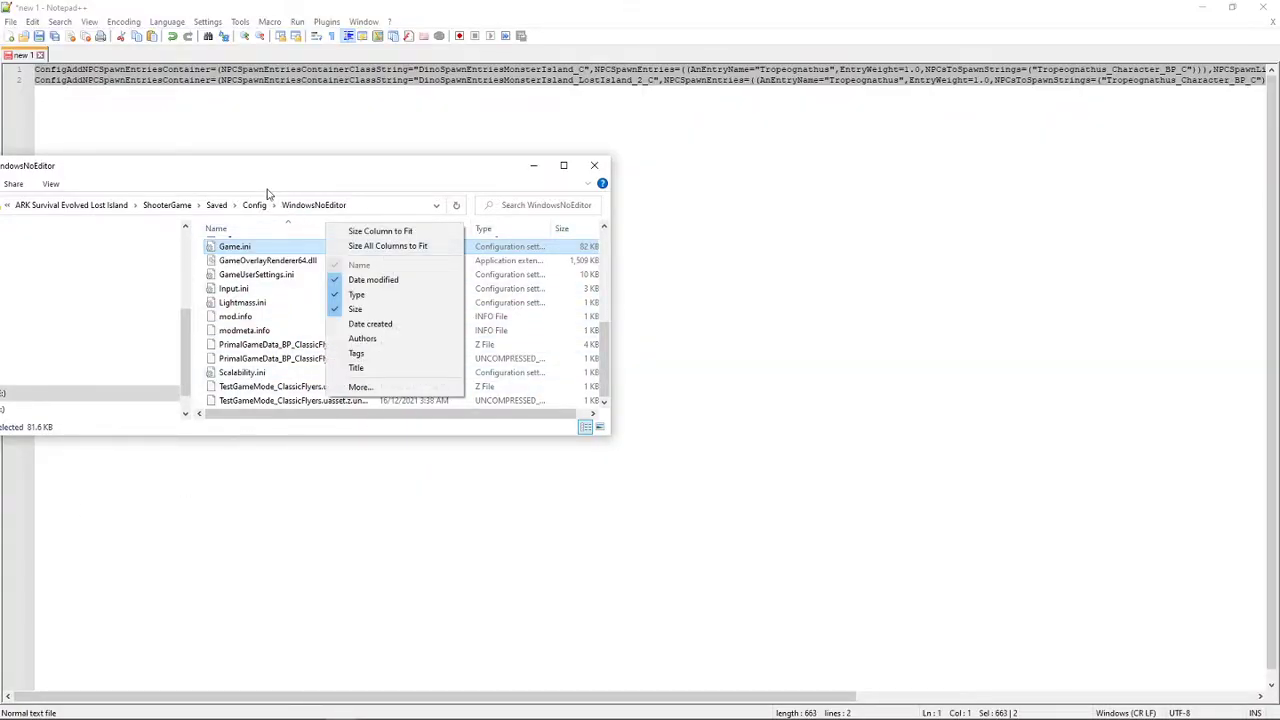
click(275, 190)
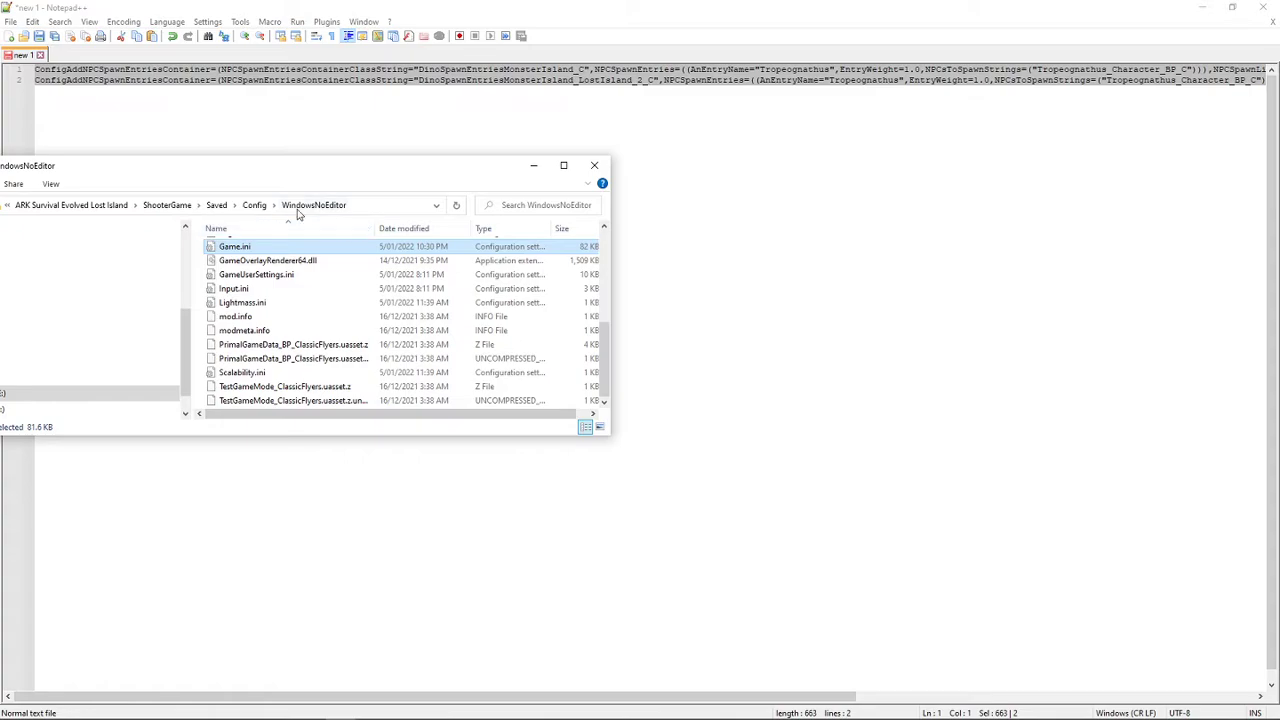
double_click(232, 250)
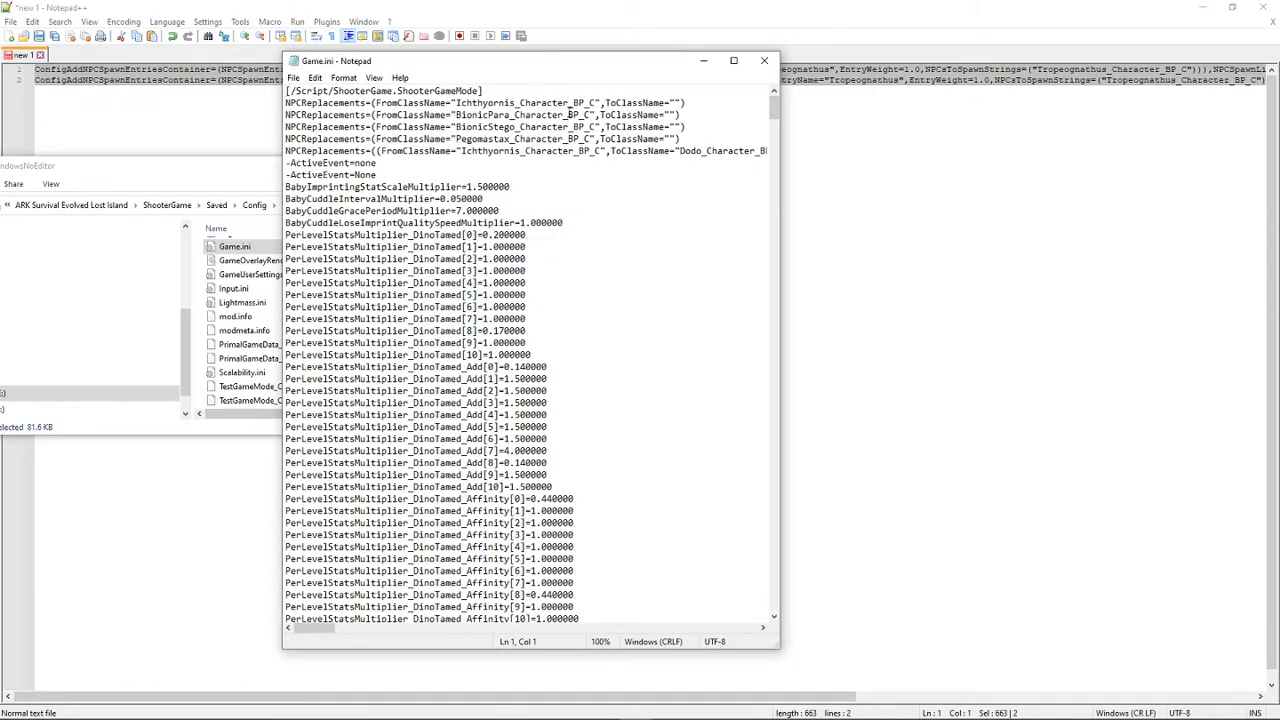
click(493, 90)
key(Return)
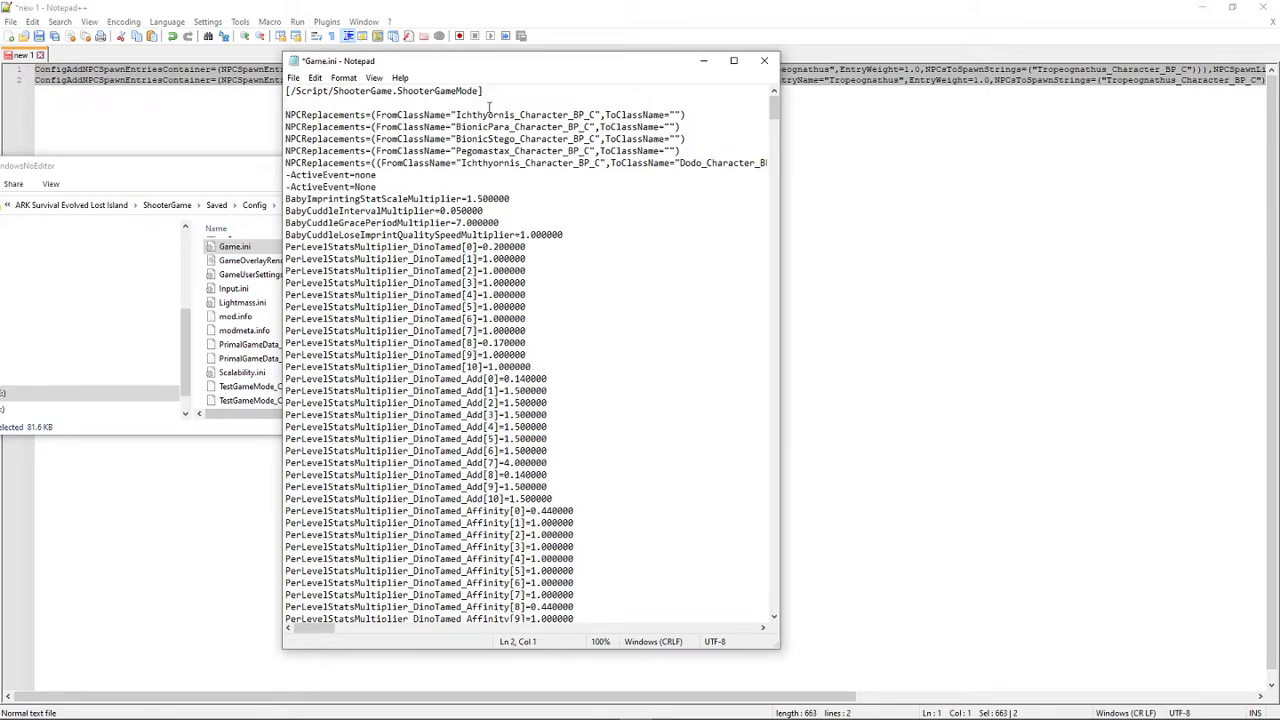
key(ctrl+v)
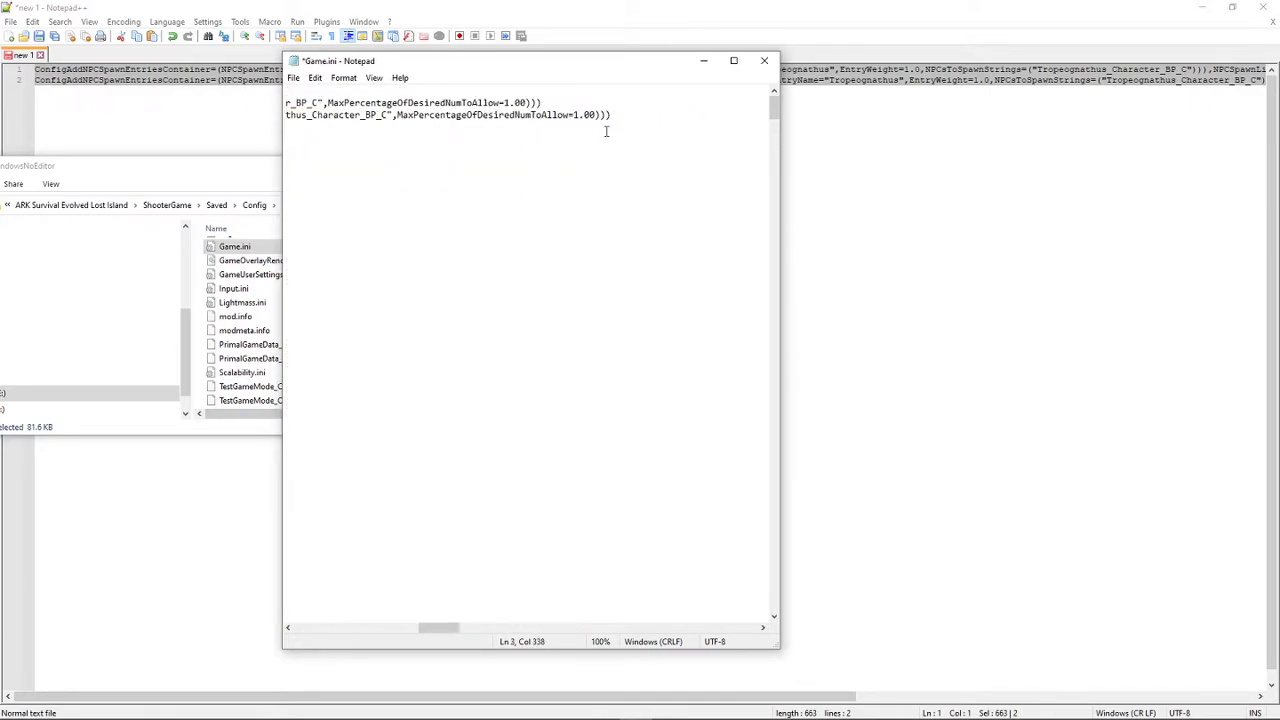
drag(452, 628, 323, 634)
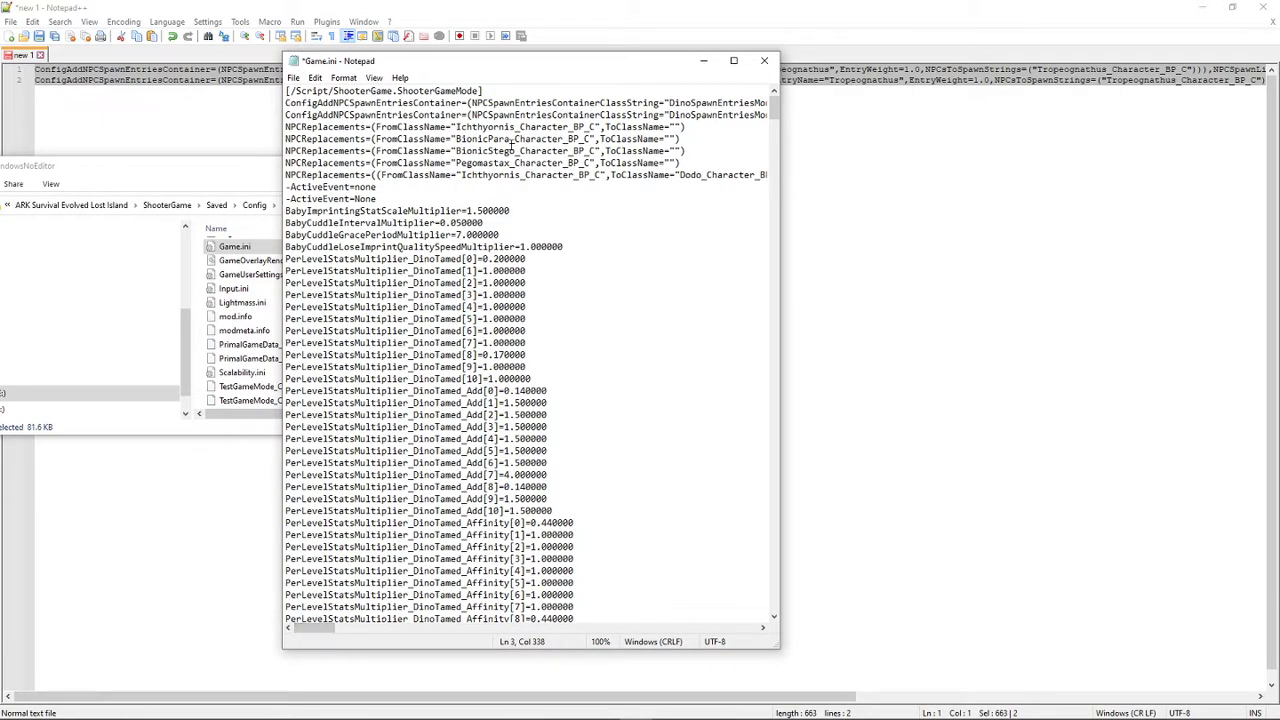
- Save and close Game.ini, and minimize the file explorer and Notepad++ windows
click(293, 78)
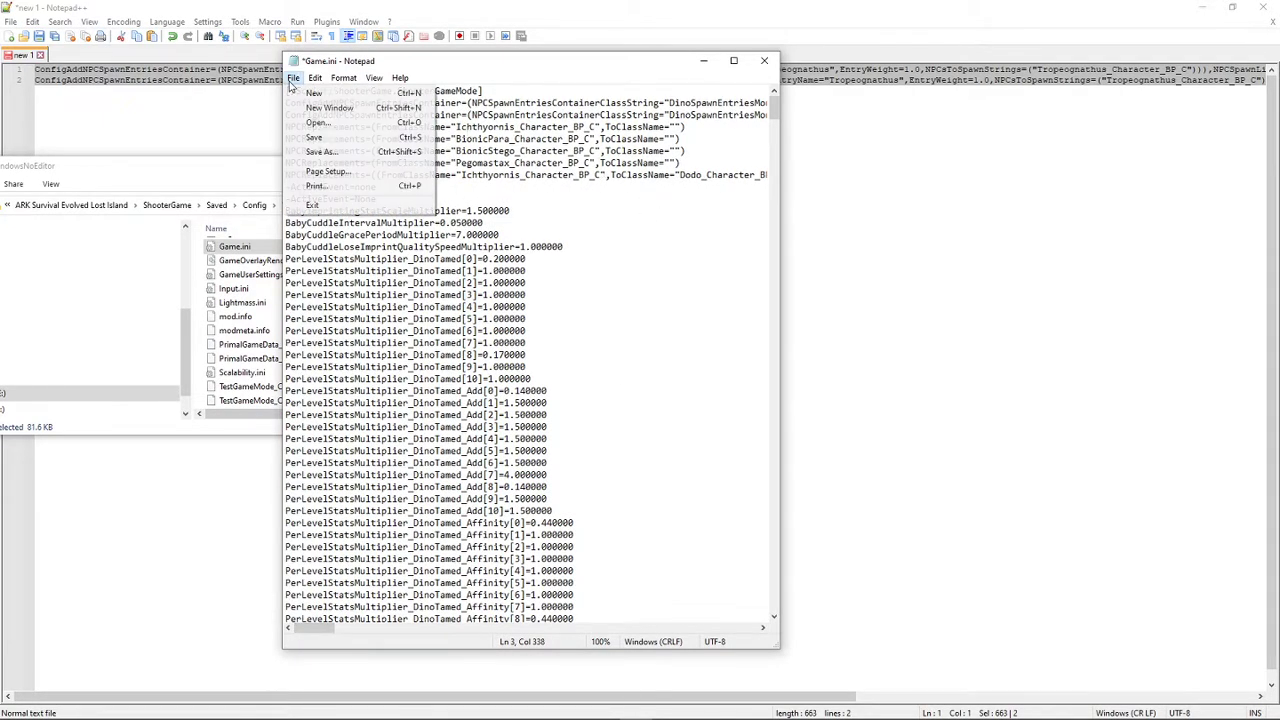
mouse_move(315, 78)
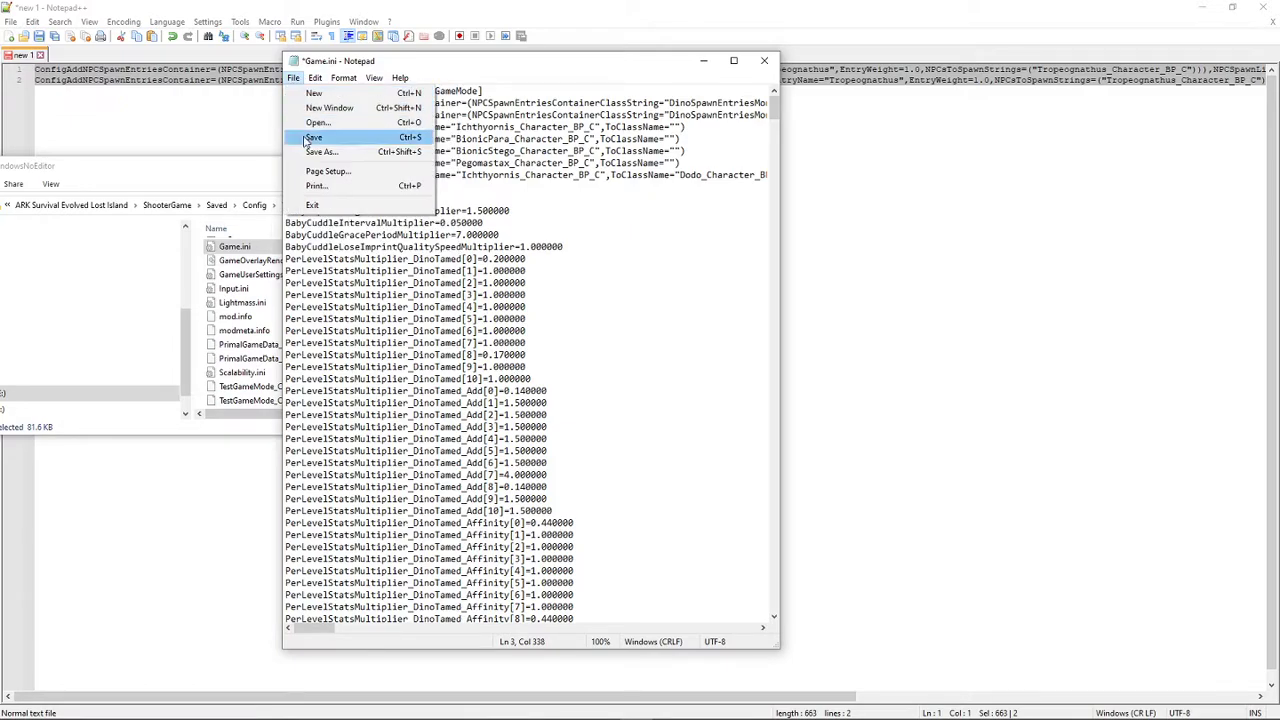
click(317, 139)
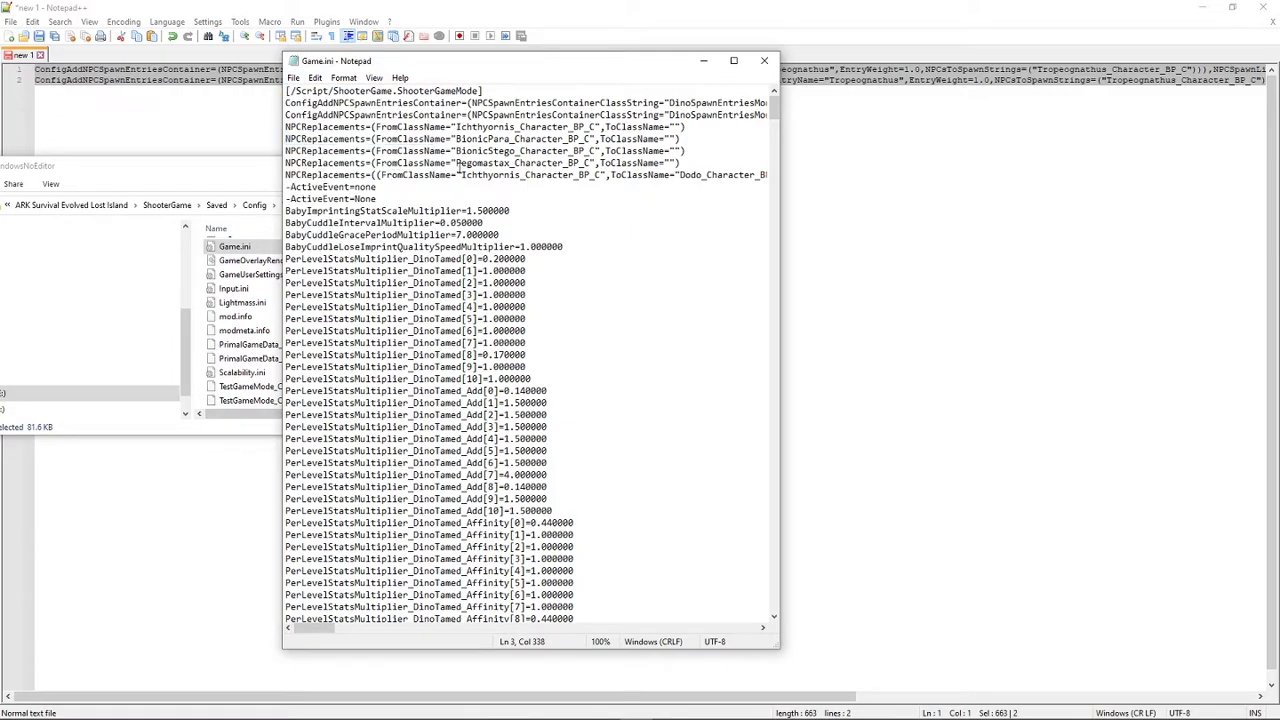
click(764, 61)
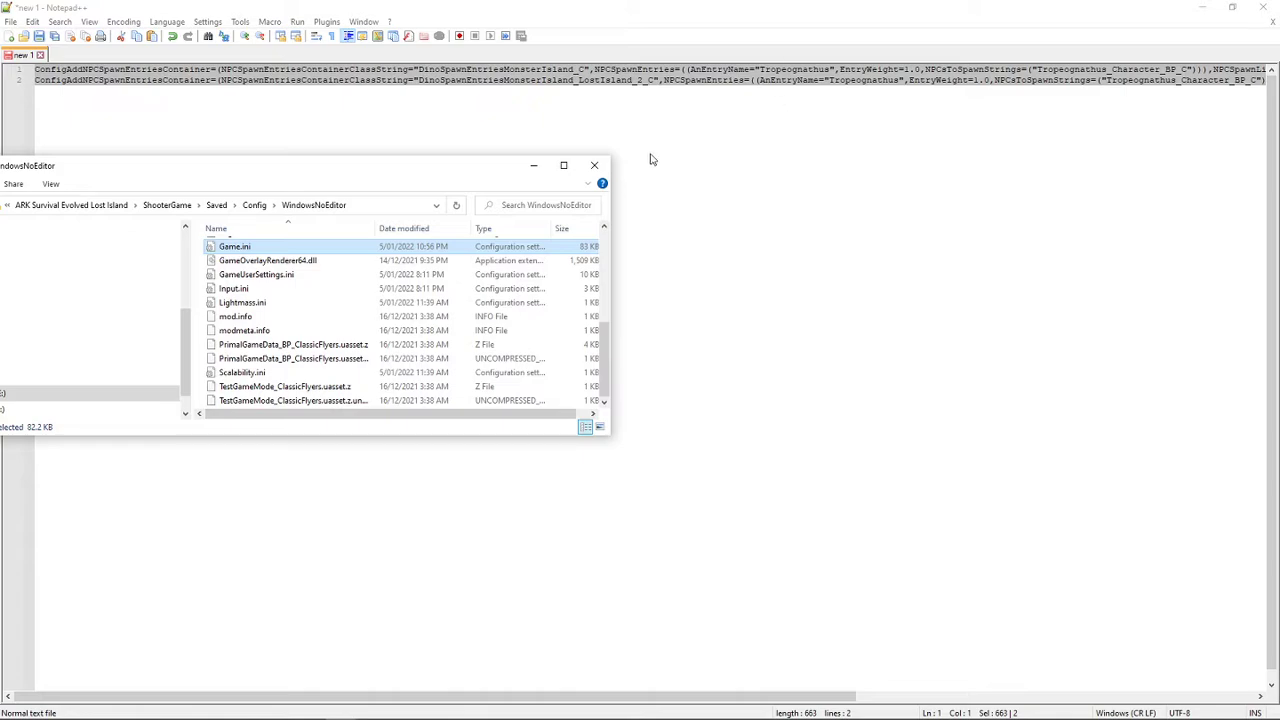
click(534, 166)
click(1203, 8)
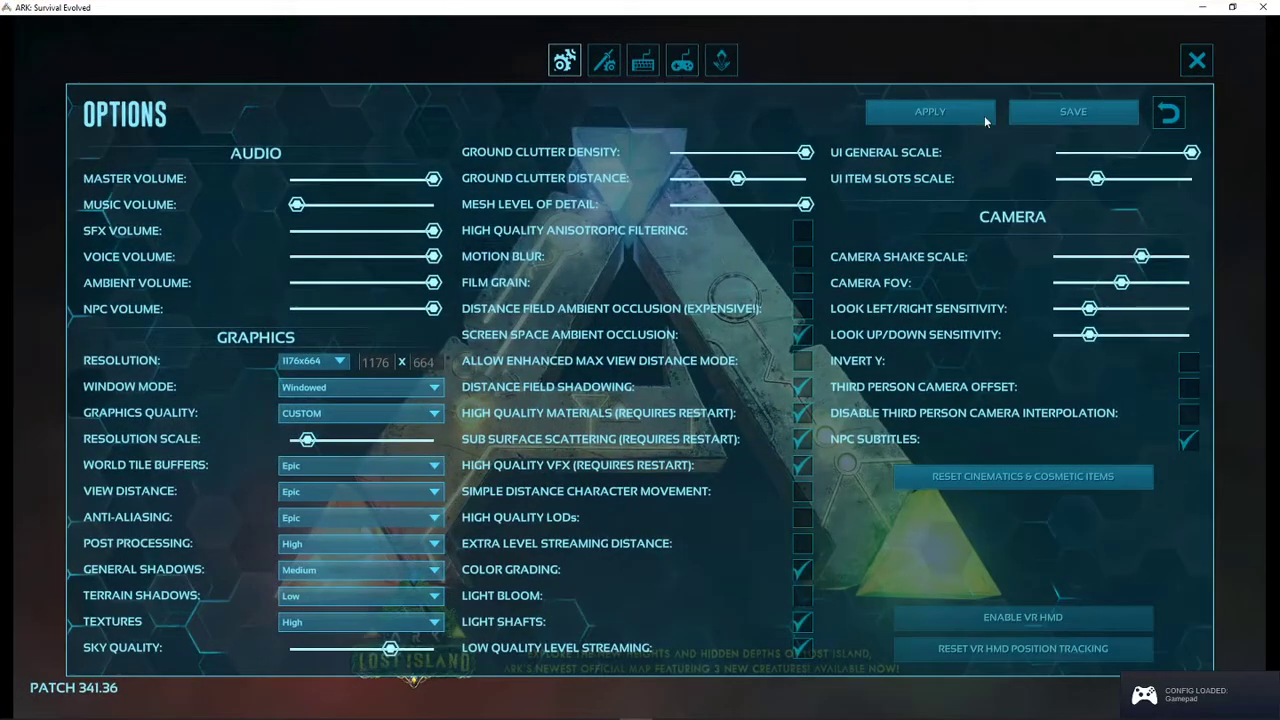
- In ARK: Survival Evolved's options, set the resolution to 1920x1080 and the window mode to WindowedFullscreen, applying and saving the settings
click(340, 361)
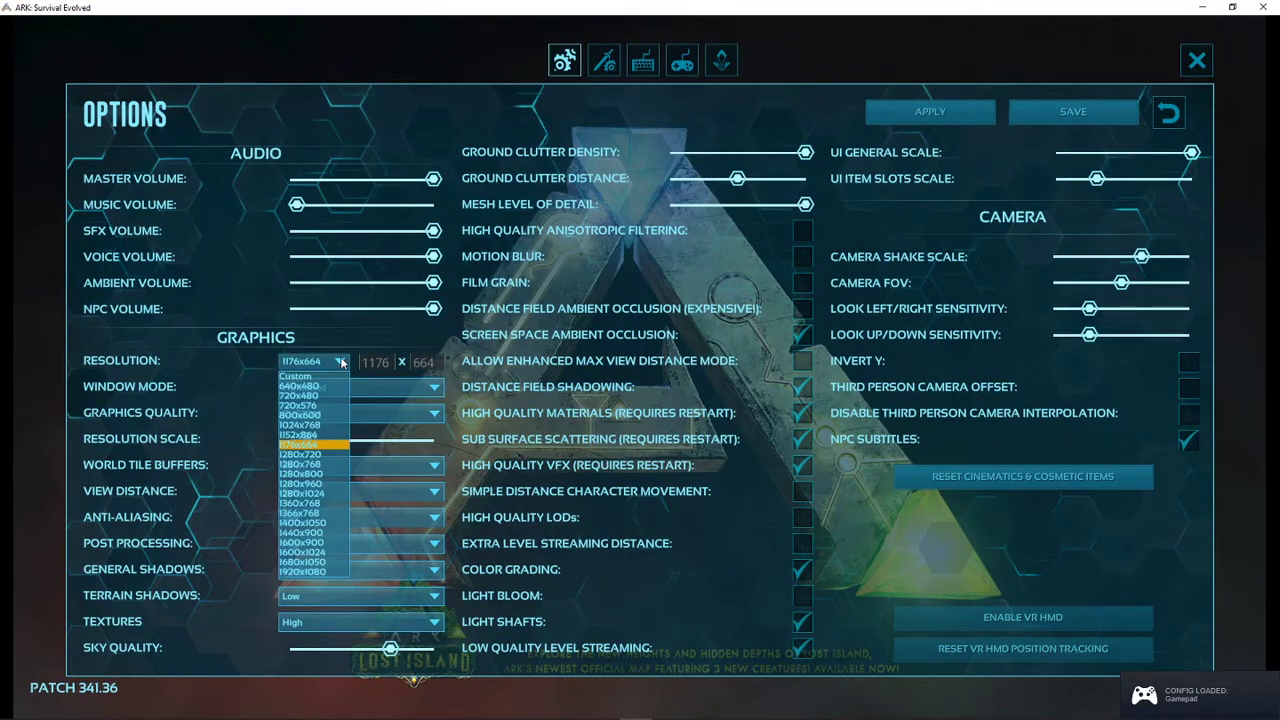
click(300, 571)
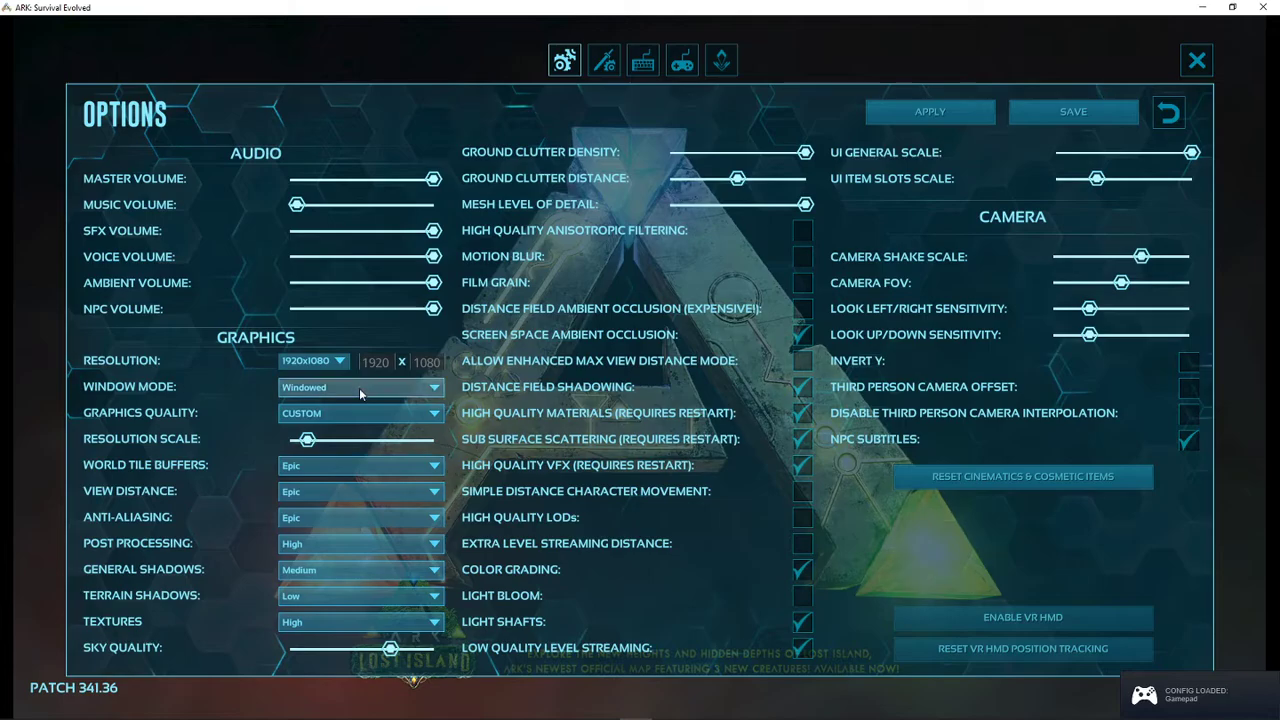
click(359, 388)
click(338, 414)
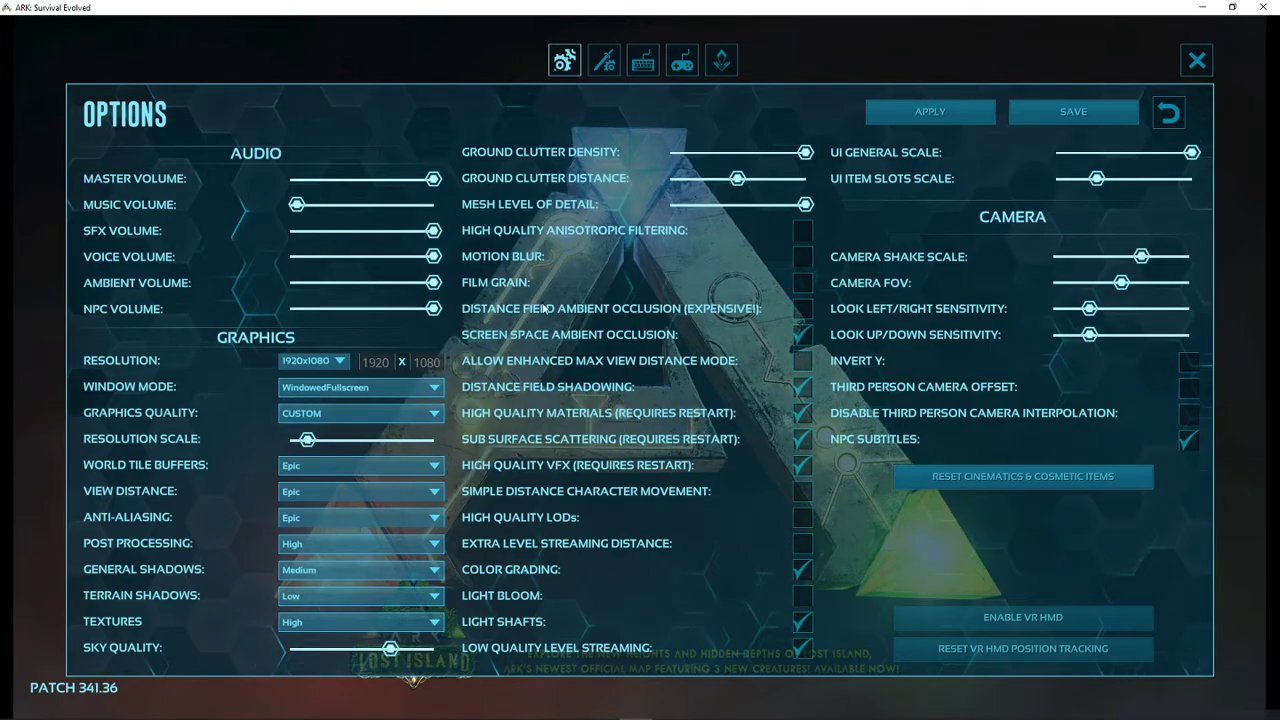
click(925, 112)
click(1073, 111)
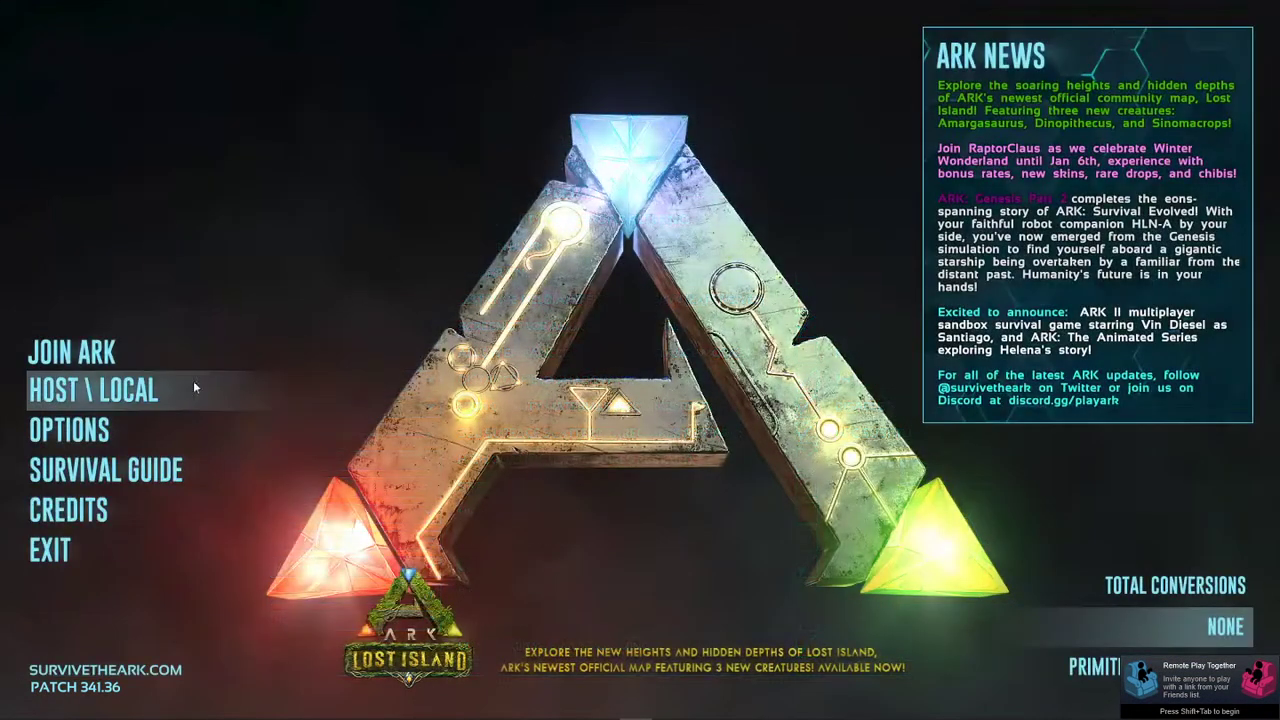
- Start a local single-player game on the Lost Island map
click(131, 390)
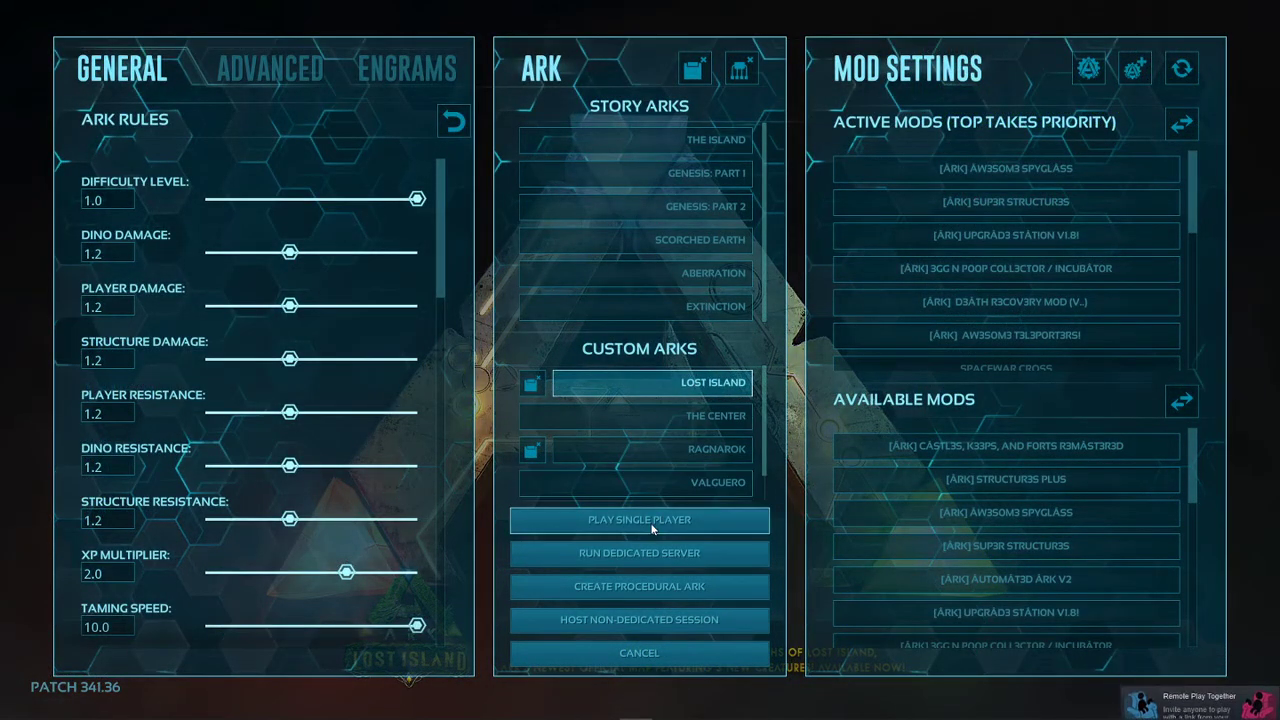
click(650, 522)
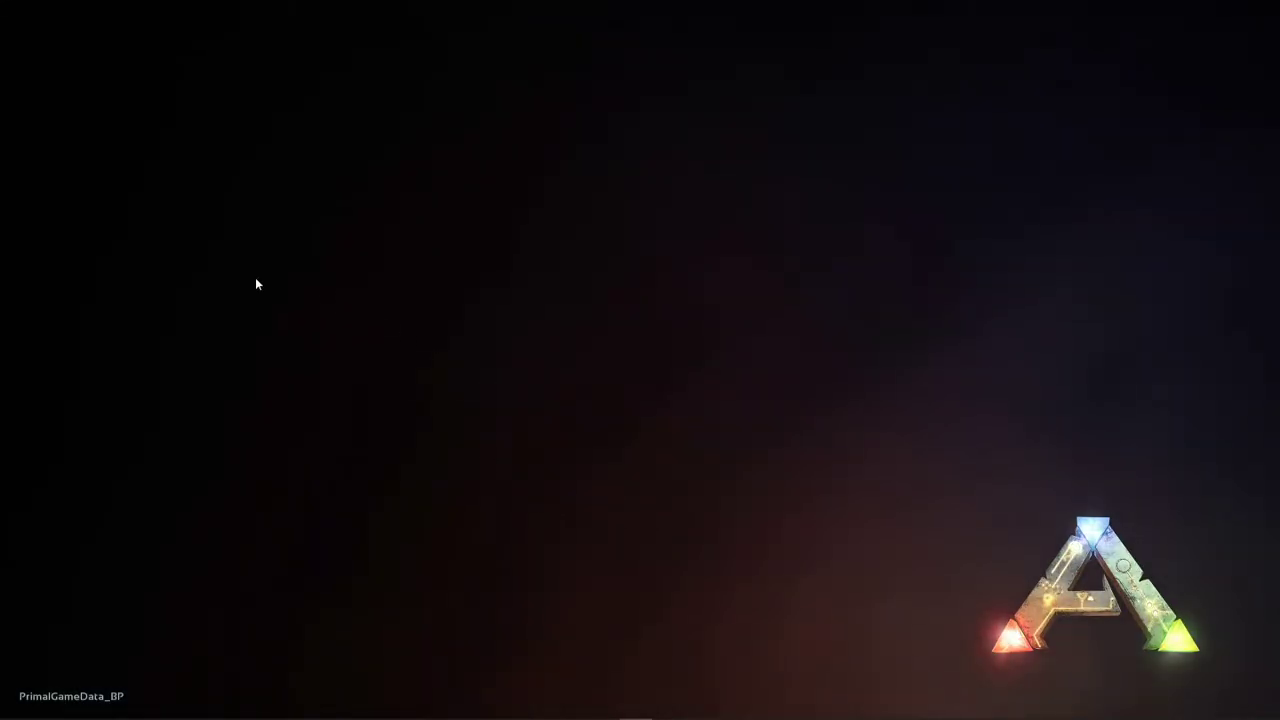